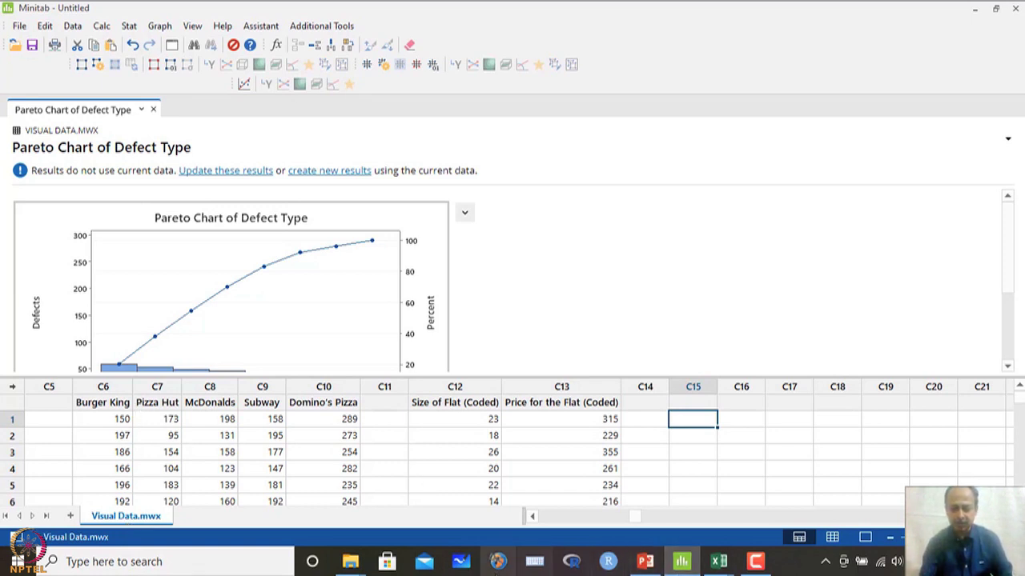
- Switch to the Excel workbook "7. Time Series Plot" and go to the Hour header cell in the Viscosity sheet
{"action": "left_click", "coordinate": [713, 563]}
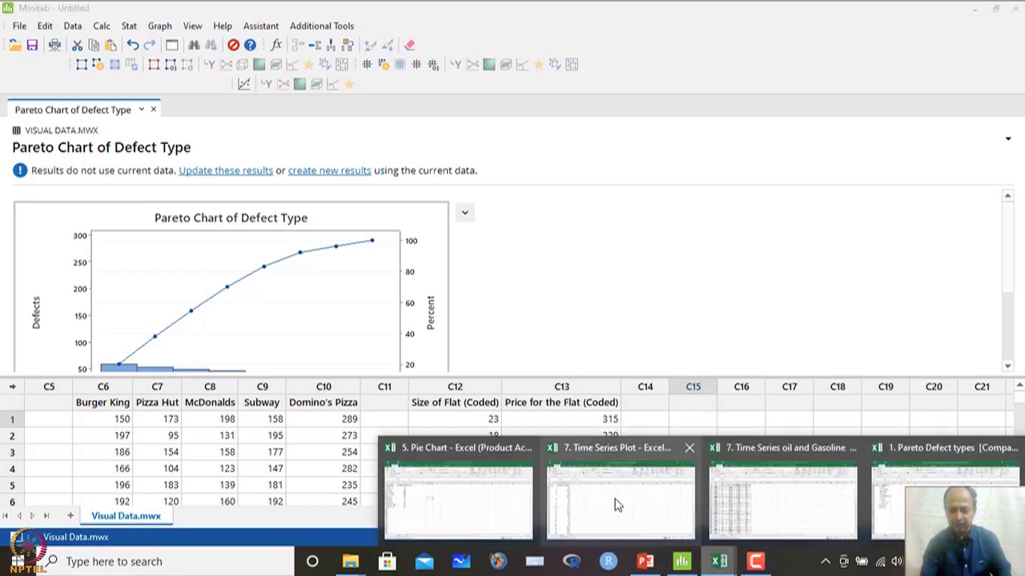
{"action": "left_click", "coordinate": [577, 473]}
{"action": "left_click", "coordinate": [603, 451]}
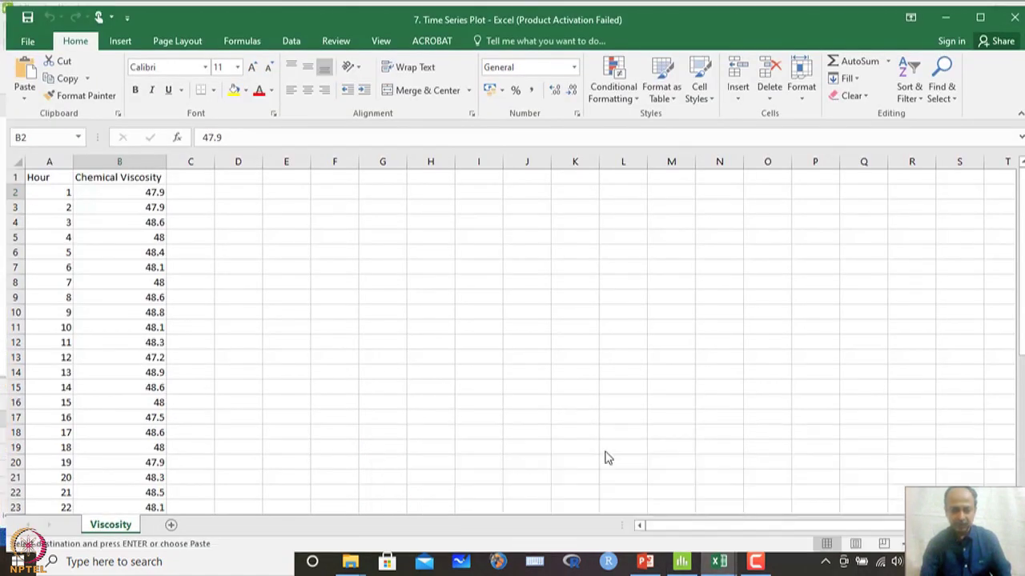
{"action": "left_click", "coordinate": [62, 175]}
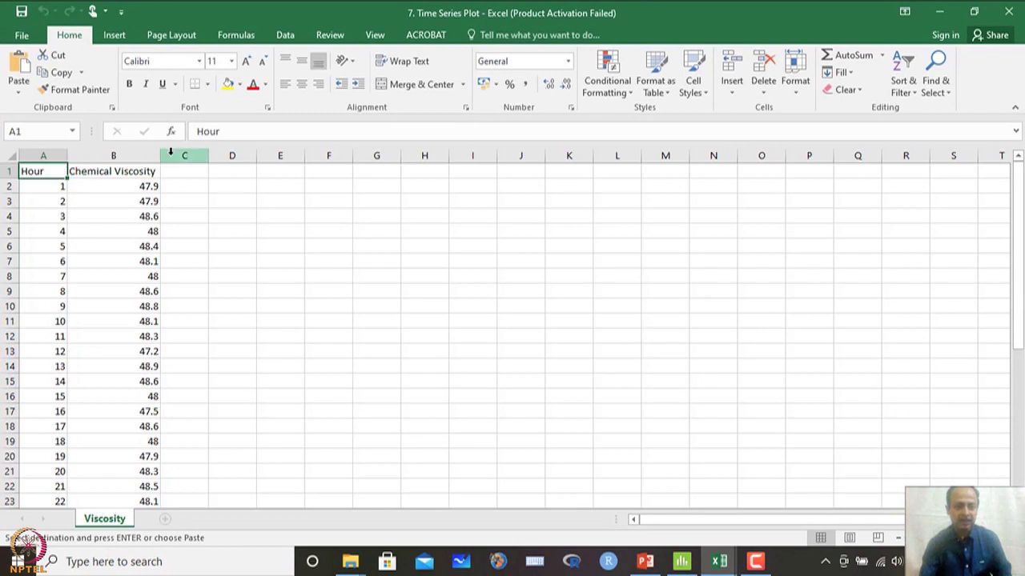
- Examine the Hour and Chemical Viscosity records in the Viscosity sheet from the first row to the last
{"action": "left_click_drag", "start_coordinate": [45, 154], "coordinate": [98, 148]}
{"action": "left_click", "coordinate": [50, 196]}
{"action": "left_click", "coordinate": [54, 189]}
{"action": "left_click", "coordinate": [59, 203]}
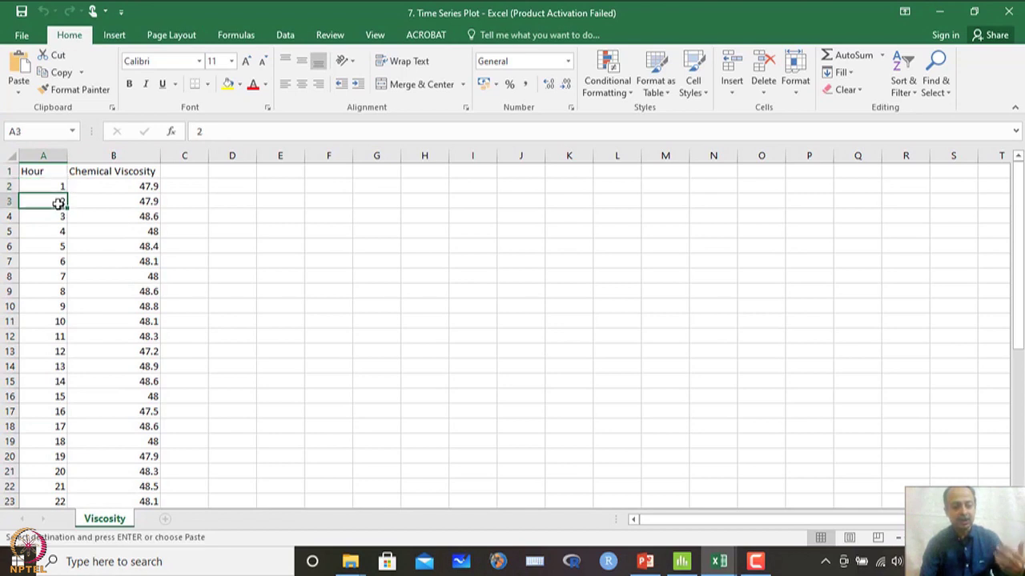
{"action": "key", "text": "Down"}
{"action": "key", "text": "Down"}
{"action": "key", "text": "Down"}
{"action": "key", "text": "Down"}
{"action": "key", "text": "Down"}
{"action": "key", "text": "Down"}
{"action": "key", "text": "Down"}
{"action": "key", "text": "Down"}
{"action": "key", "text": "Down"}
{"action": "key", "text": "Down"}
{"action": "key", "text": "Down"}
{"action": "key", "text": "Down"}
{"action": "key", "text": "Down"}
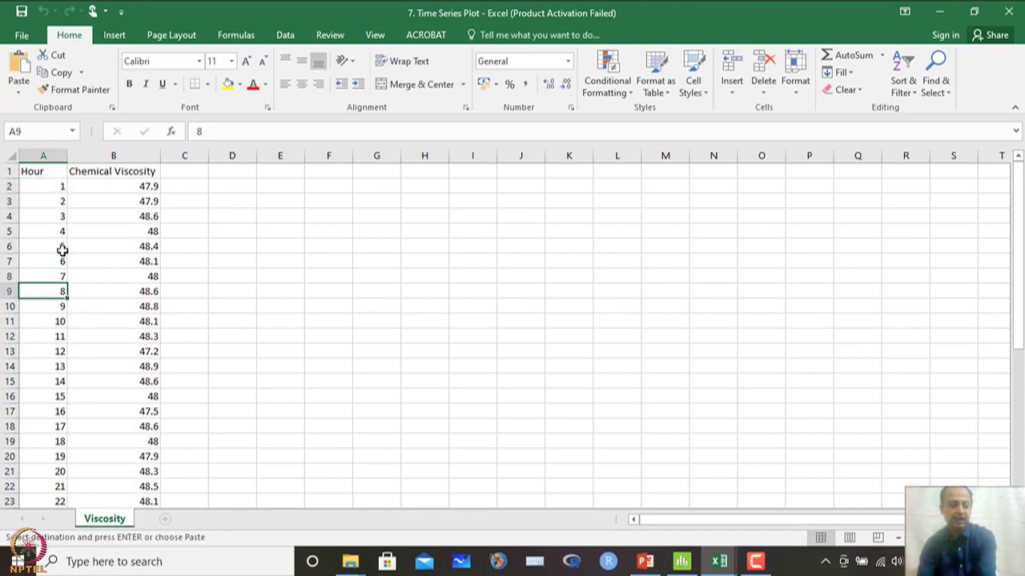
{"action": "key", "text": "Down"}
{"action": "key", "text": "Down"}
{"action": "key", "text": "Down"}
{"action": "key", "text": "Down"}
{"action": "key", "text": "Down"}
{"action": "key", "text": "Down"}
{"action": "key", "text": "Down"}
{"action": "key", "text": "Down"}
{"action": "key", "text": "Down"}
{"action": "key", "text": "Down"}
{"action": "key", "text": "Down"}
{"action": "key", "text": "Down"}
{"action": "key", "text": "Down"}
{"action": "key", "text": "Down"}
{"action": "key", "text": "Down"}
{"action": "key", "text": "Down"}
{"action": "key", "text": "Down"}
{"action": "key", "text": "Down"}
{"action": "key", "text": "Down"}
{"action": "key", "text": "Down"}
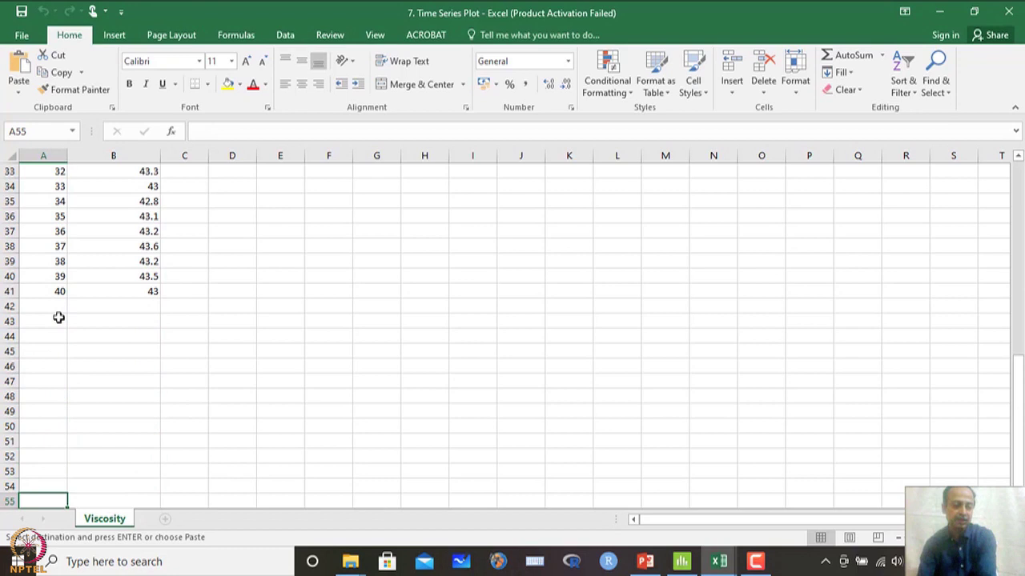
{"action": "left_click", "coordinate": [57, 295]}
{"action": "scroll", "coordinate": [57, 294], "scroll_direction": "up", "scroll_amount": 2}
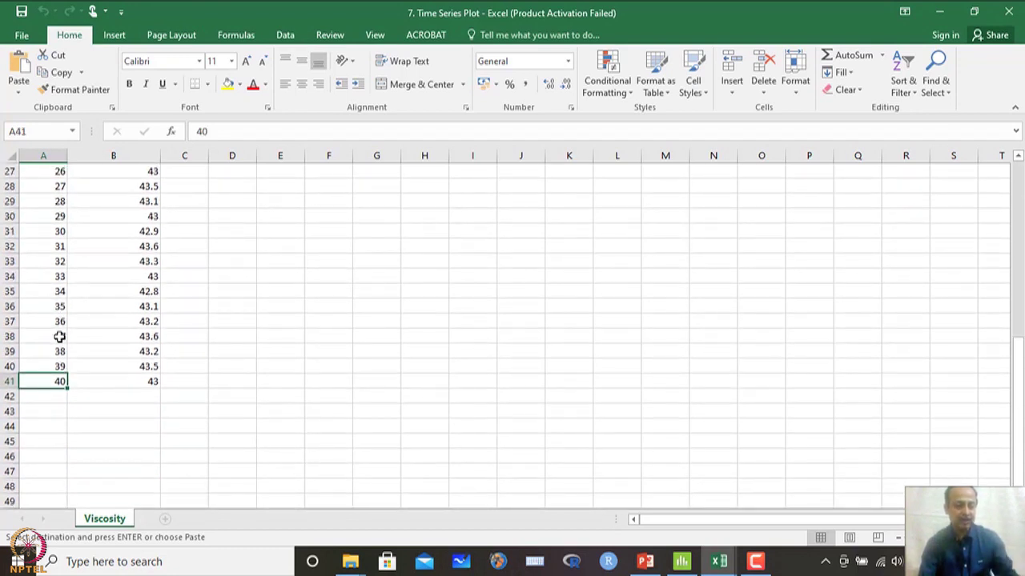
{"action": "scroll", "coordinate": [59, 336], "scroll_direction": "up", "scroll_amount": 9}
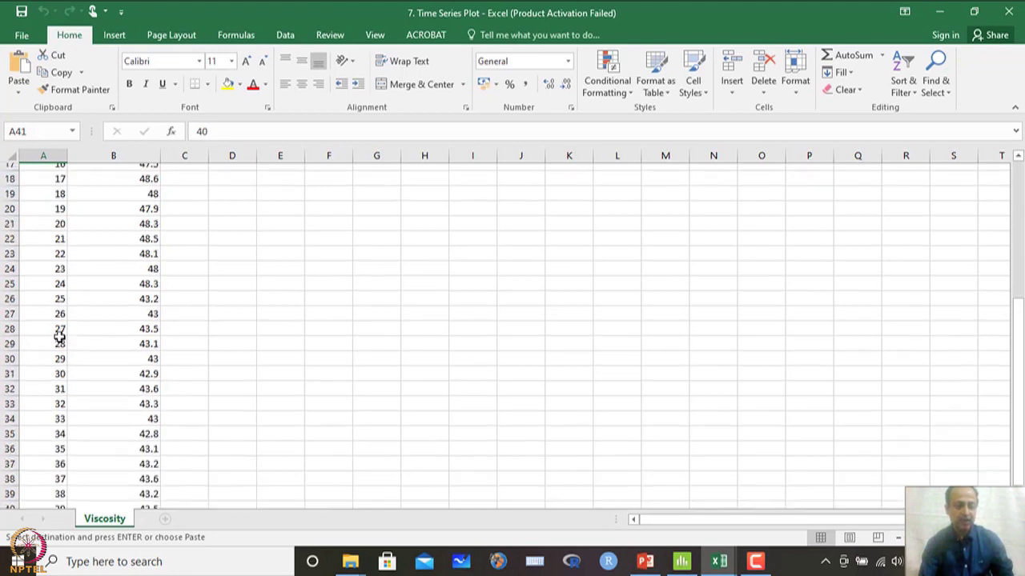
{"action": "left_click", "coordinate": [64, 186]}
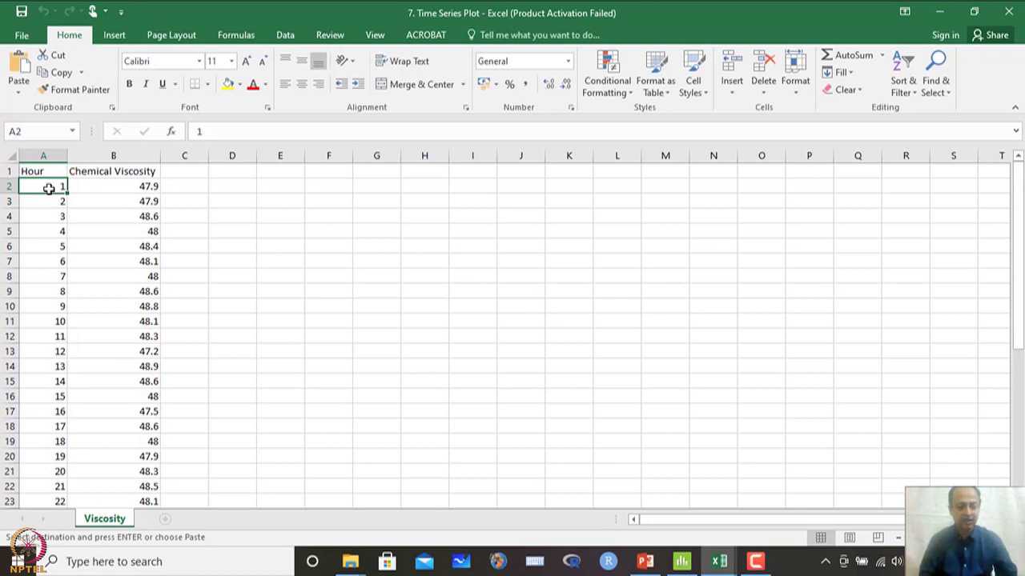
{"action": "left_click", "coordinate": [146, 207]}
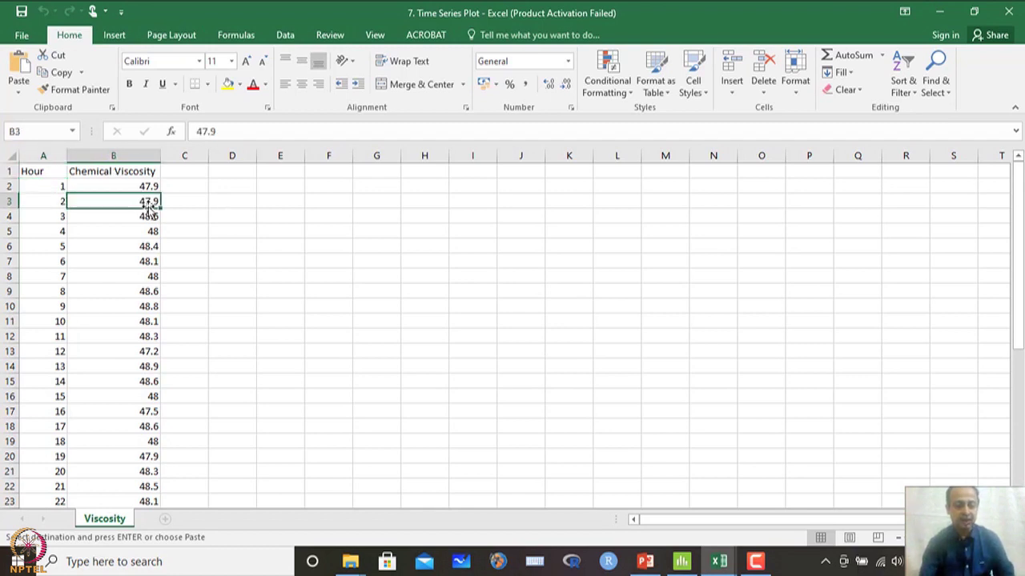
- Copy the Hour and Chemical Viscosity columns from Excel and paste them with headers into the Minitab worksheet starting at column C15
{"action": "left_click_drag", "start_coordinate": [46, 156], "coordinate": [136, 152]}
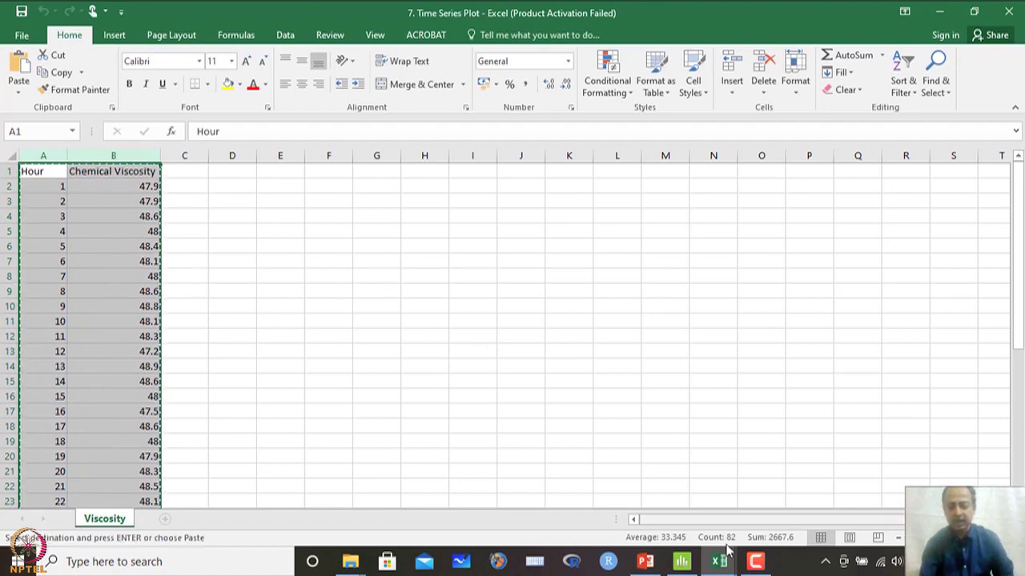
{"action": "left_click", "coordinate": [682, 563]}
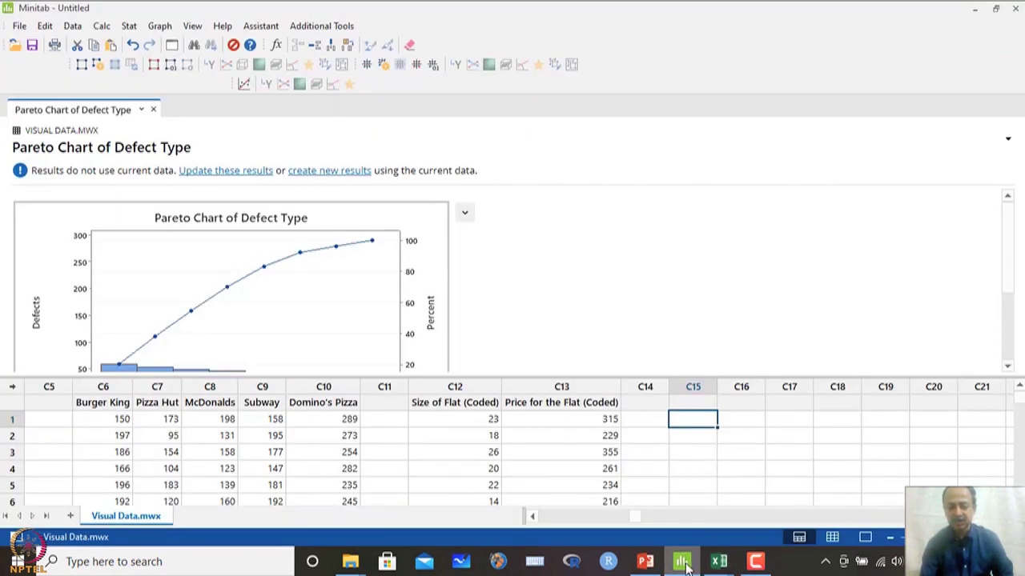
{"action": "left_click", "coordinate": [698, 408]}
{"action": "key", "text": "ctrl+v"}
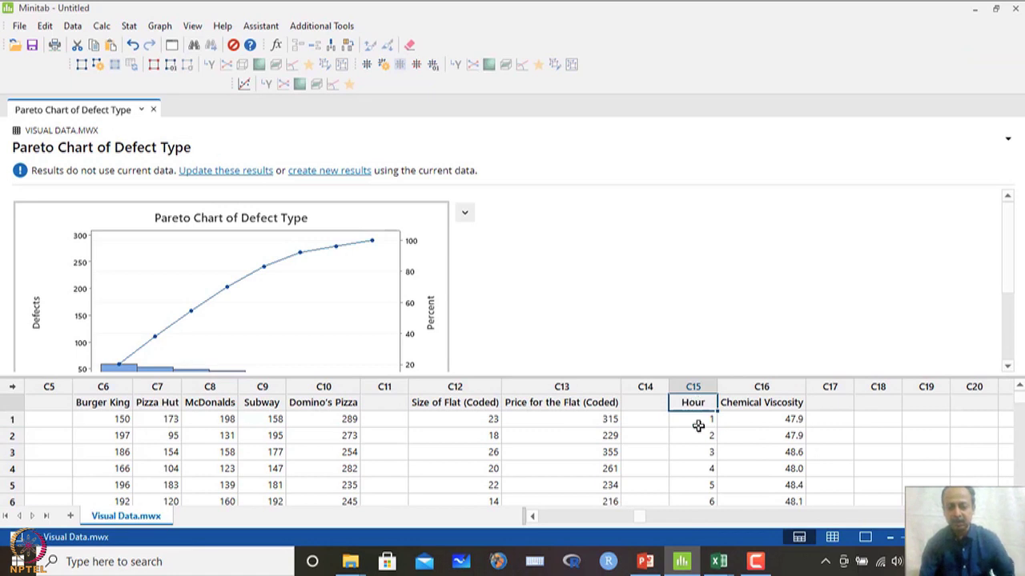
{"action": "left_click", "coordinate": [698, 424]}
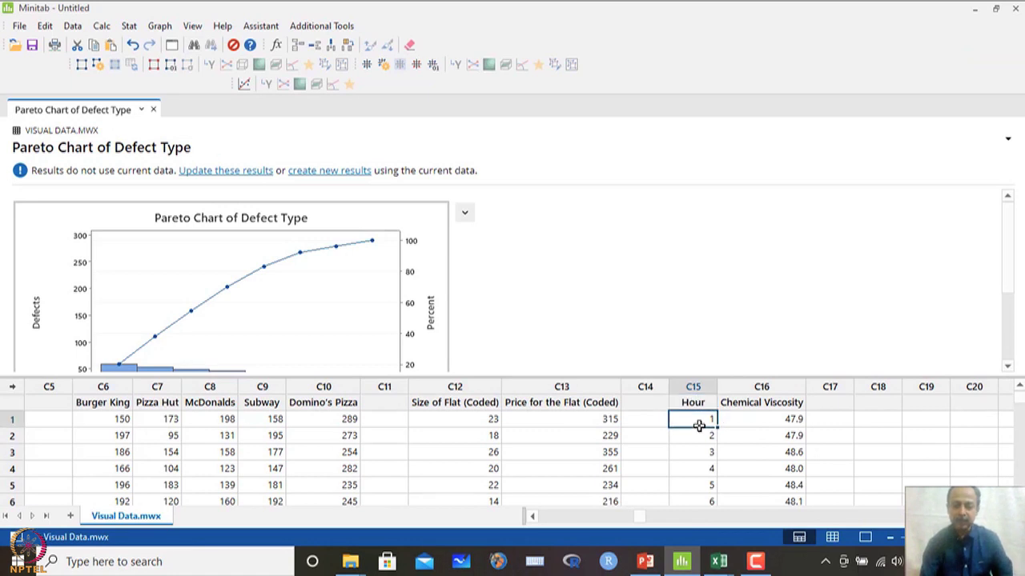
- Start a Simple time series plot with Chemical Viscosity as the series
{"action": "left_click", "coordinate": [159, 29]}
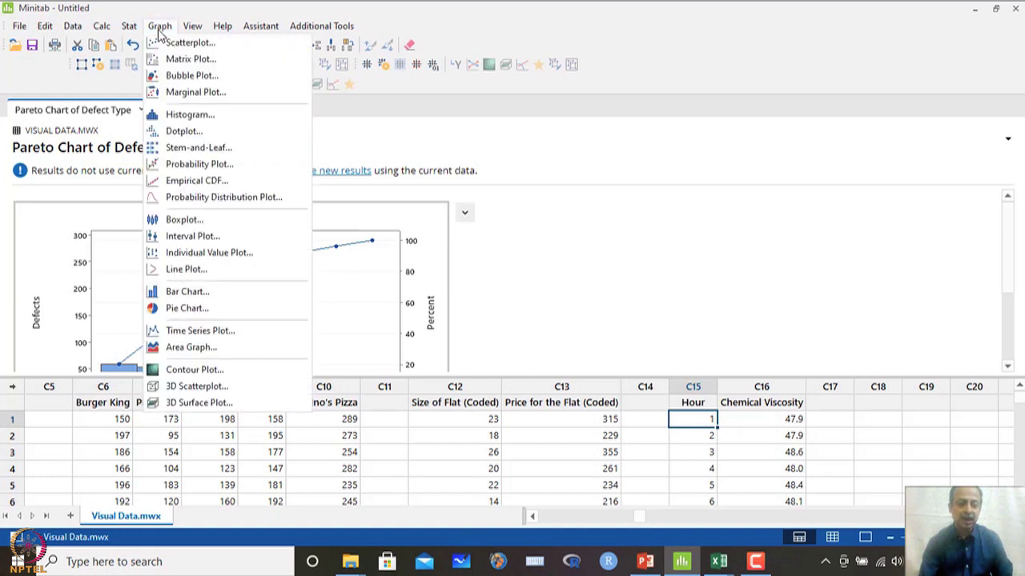
{"action": "left_click", "coordinate": [205, 333]}
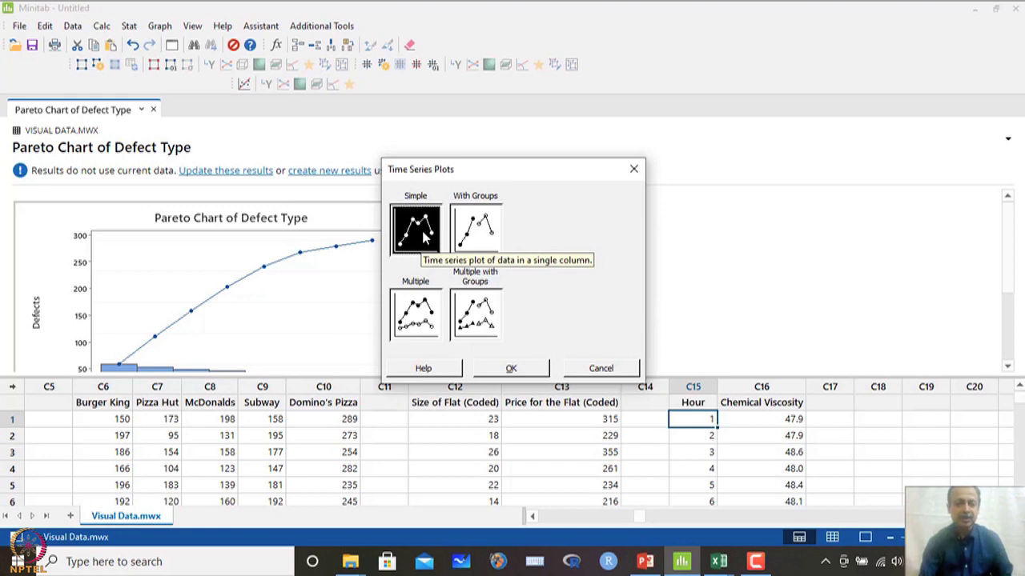
{"action": "left_click", "coordinate": [517, 370]}
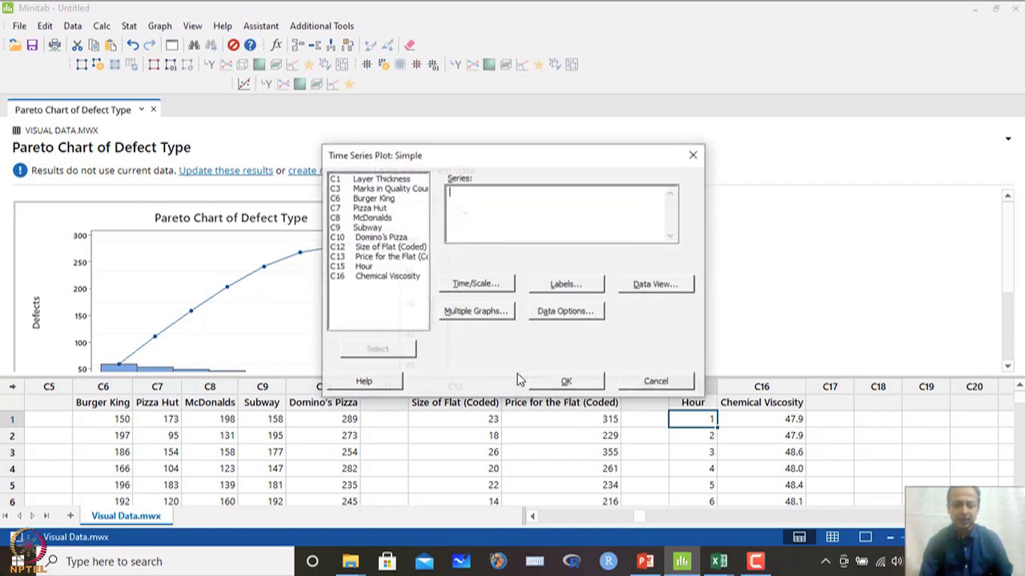
{"action": "double_click", "coordinate": [382, 280]}
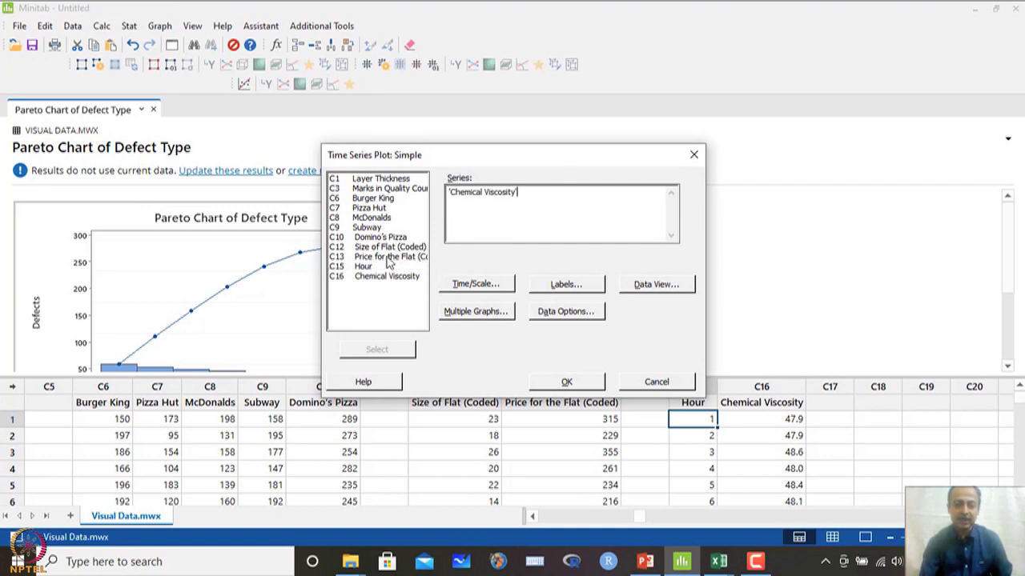
- Set the plot's time scale to Stamp using the Hour column and generate the time series plot
{"action": "left_click", "coordinate": [485, 289]}
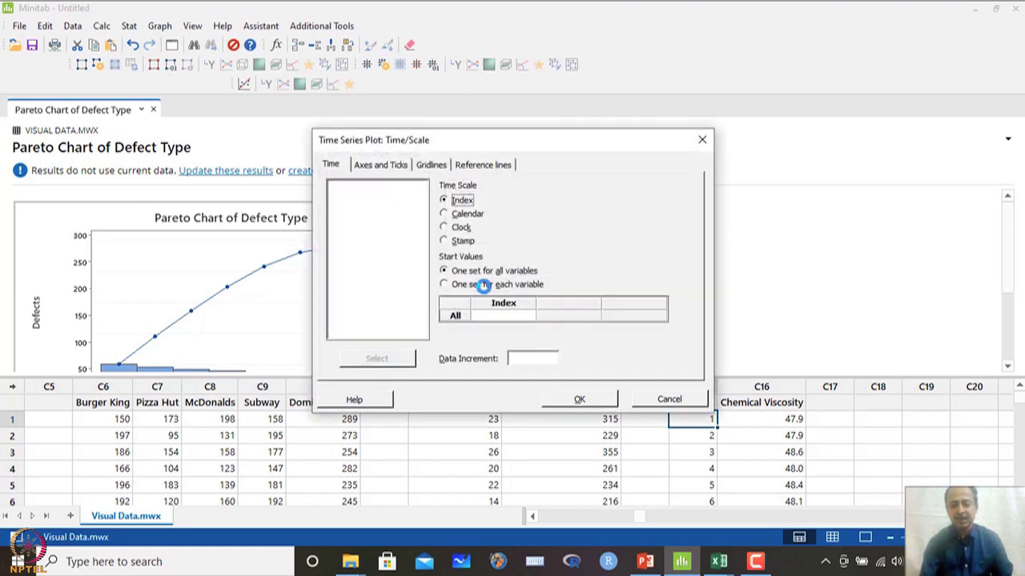
{"action": "left_click", "coordinate": [462, 240]}
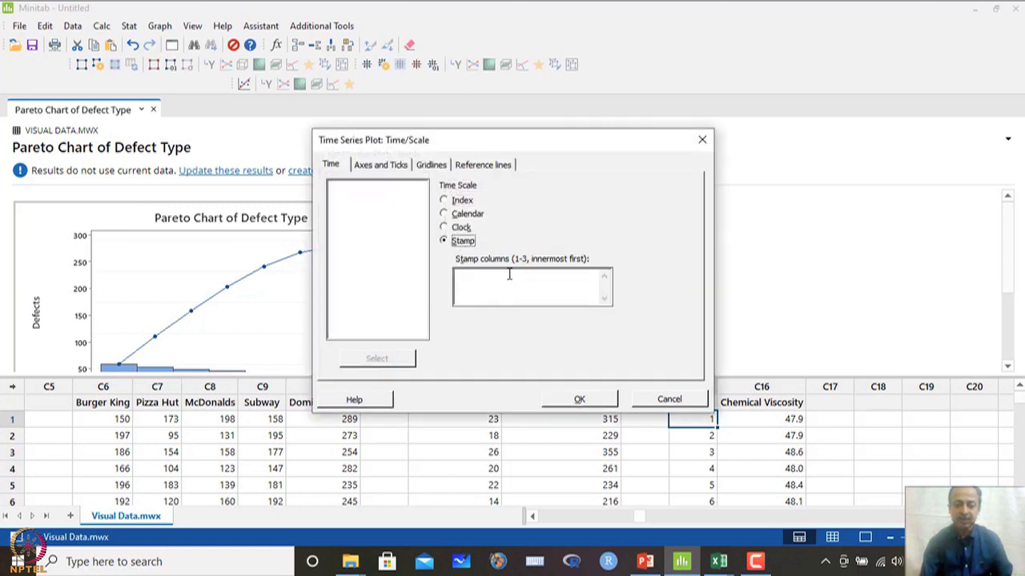
{"action": "left_click", "coordinate": [509, 274]}
{"action": "double_click", "coordinate": [363, 275]}
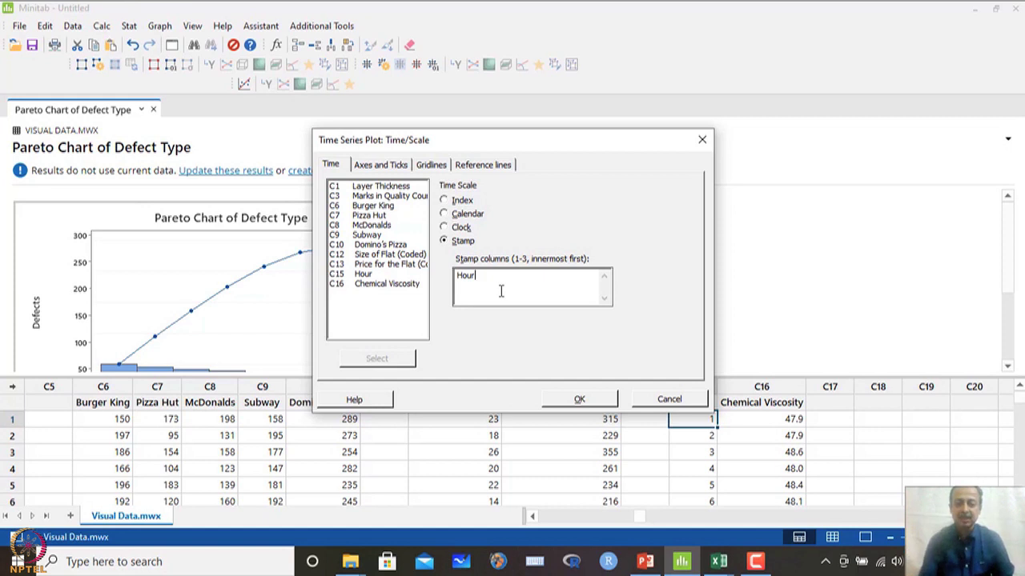
{"action": "left_click", "coordinate": [580, 400]}
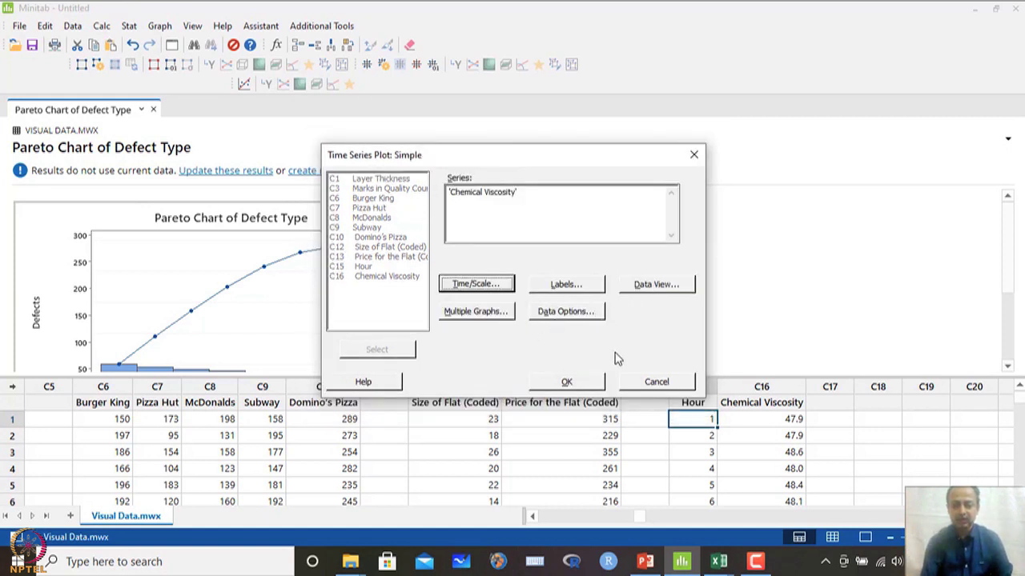
{"action": "left_click", "coordinate": [582, 385]}
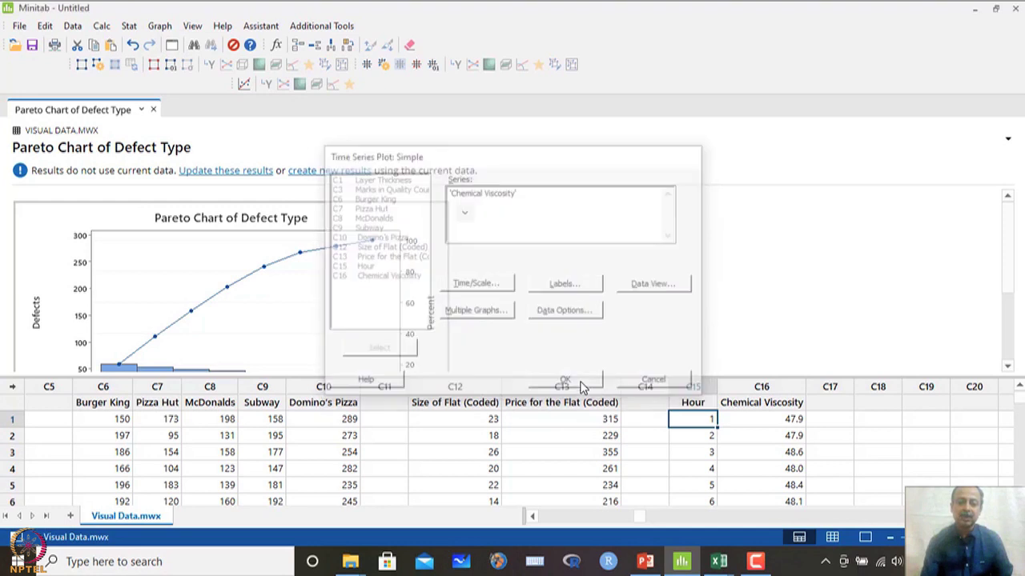
- Open the Chemical Viscosity plot in the graph editor, inspect its X and Y axis label settings, and close it without changes
{"action": "double_click", "coordinate": [400, 254]}
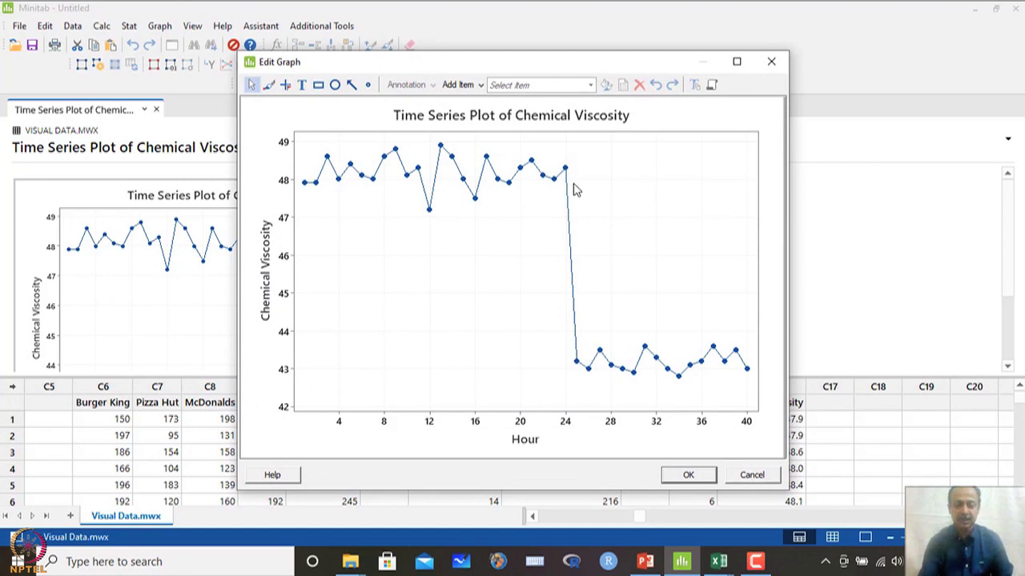
{"action": "double_click", "coordinate": [520, 442]}
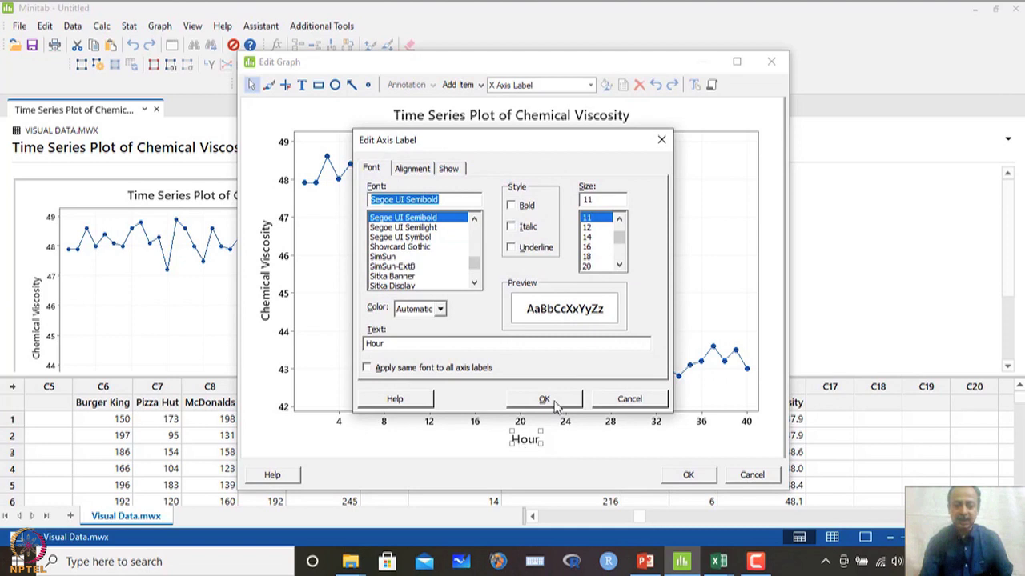
{"action": "left_click", "coordinate": [610, 400]}
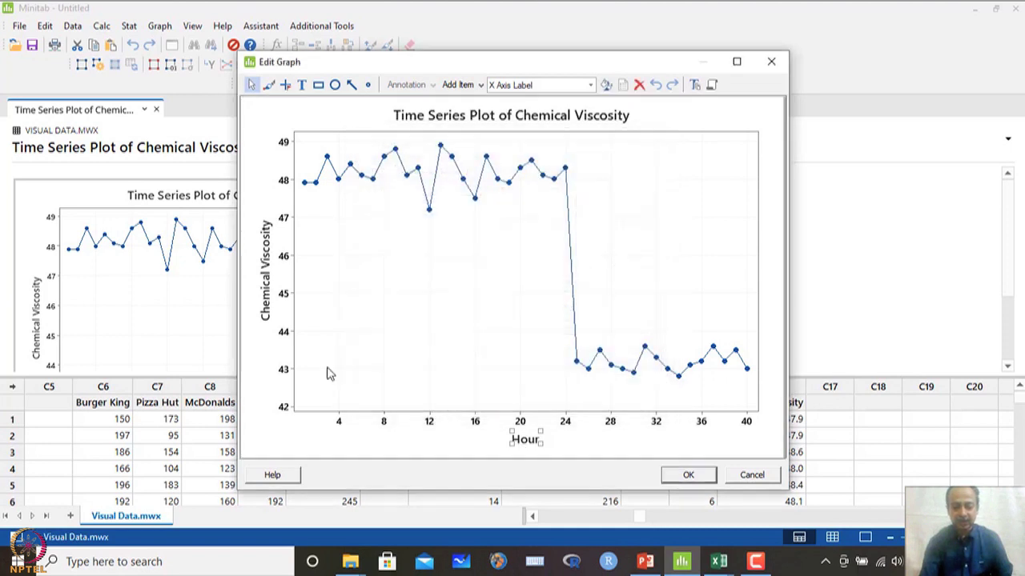
{"action": "double_click", "coordinate": [268, 295]}
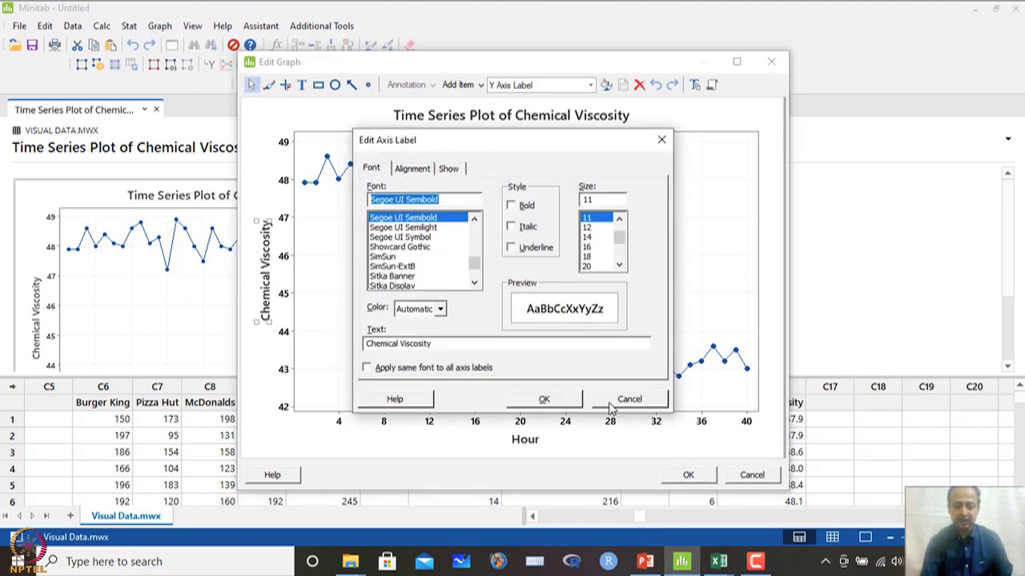
{"action": "left_click", "coordinate": [626, 399]}
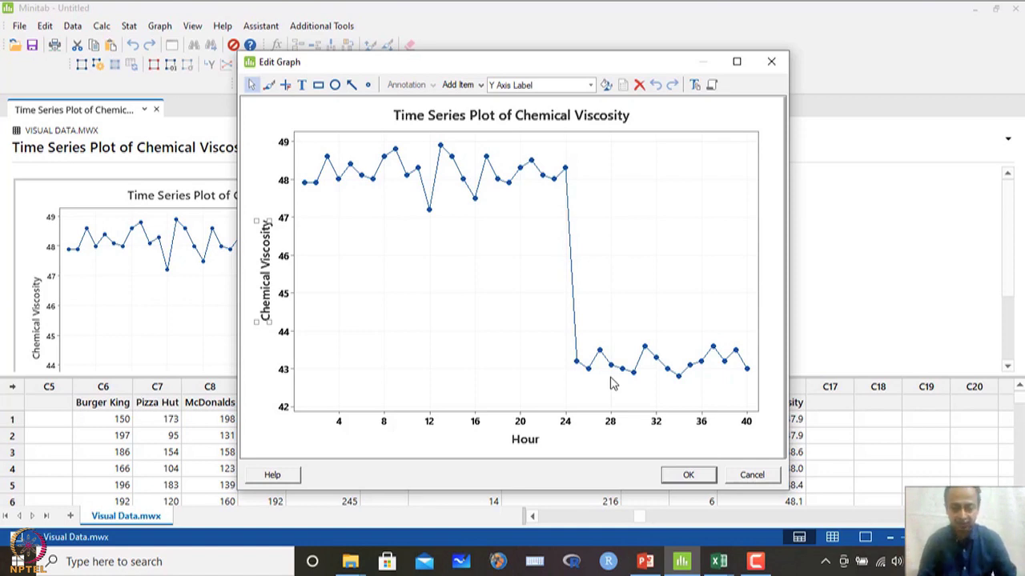
{"action": "left_click", "coordinate": [752, 475]}
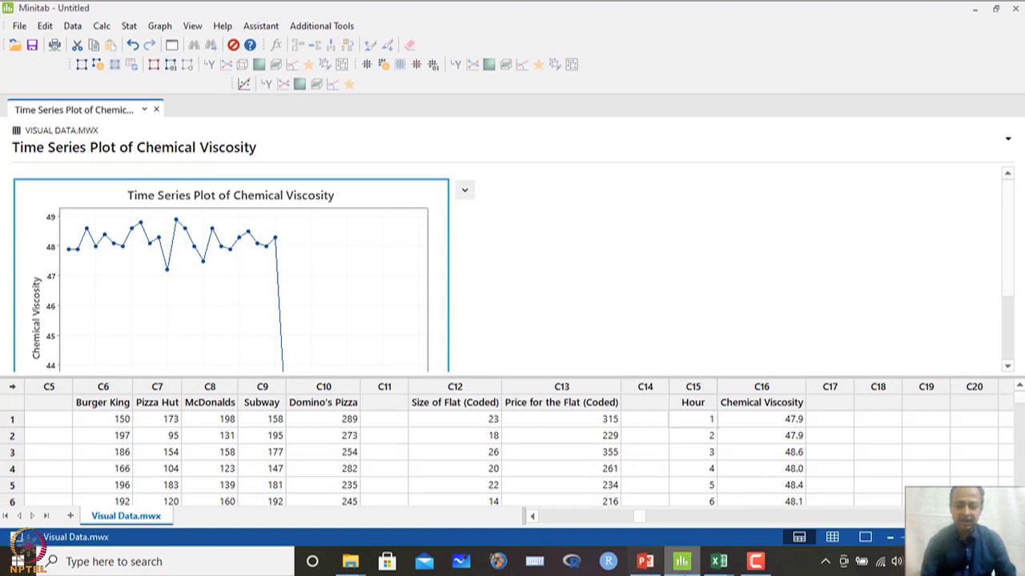
- Switch to the Excel workbook "7. Time Series oil and Gasoline" and examine its Year, Month, Lubricant Oil and Gasoline columns
{"action": "mouse_move", "coordinate": [718, 561]}
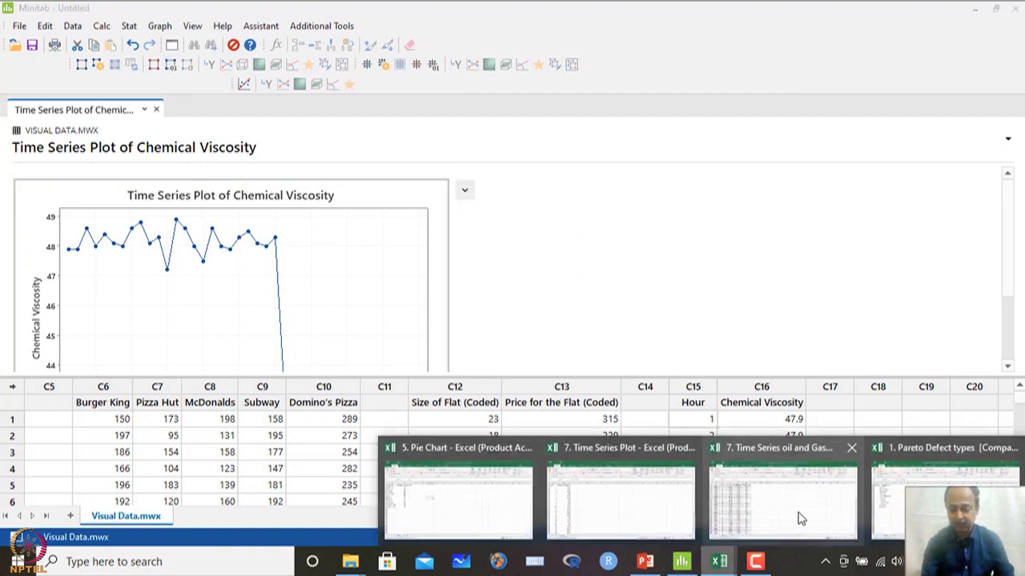
{"action": "mouse_move", "coordinate": [829, 468]}
{"action": "left_click", "coordinate": [801, 449]}
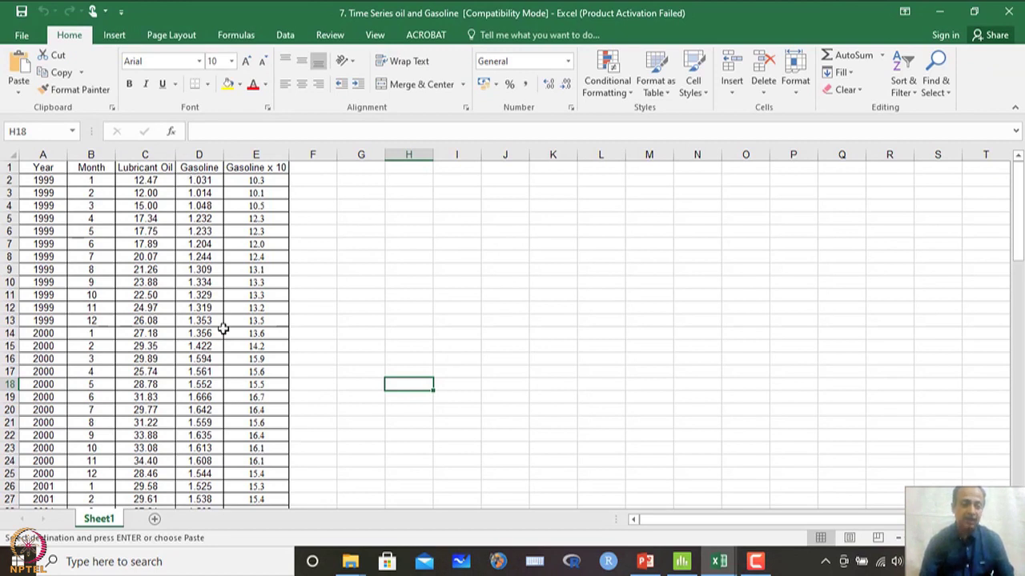
{"action": "left_click_drag", "start_coordinate": [42, 154], "coordinate": [249, 154]}
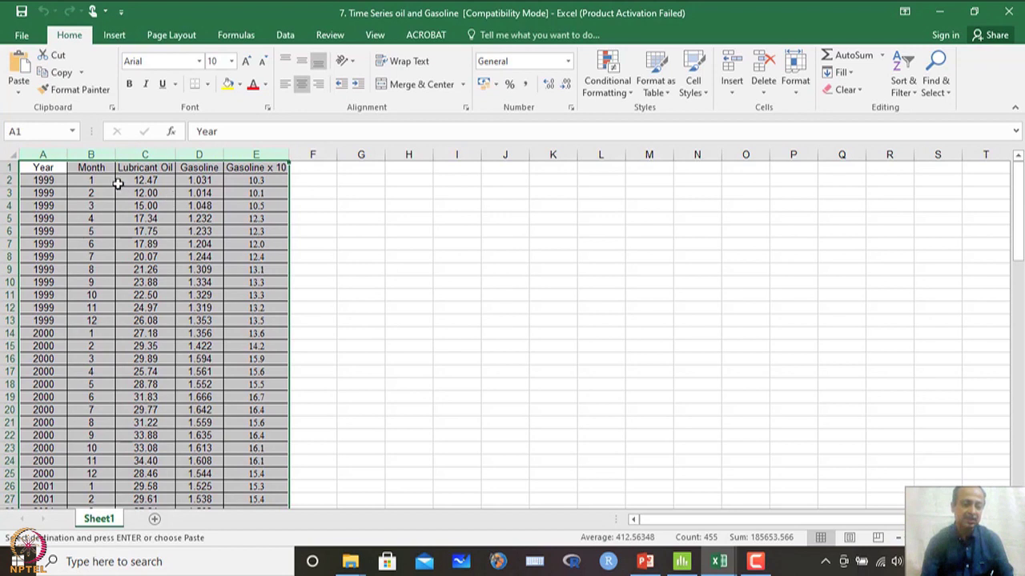
{"action": "left_click", "coordinate": [32, 180]}
{"action": "left_click", "coordinate": [107, 167]}
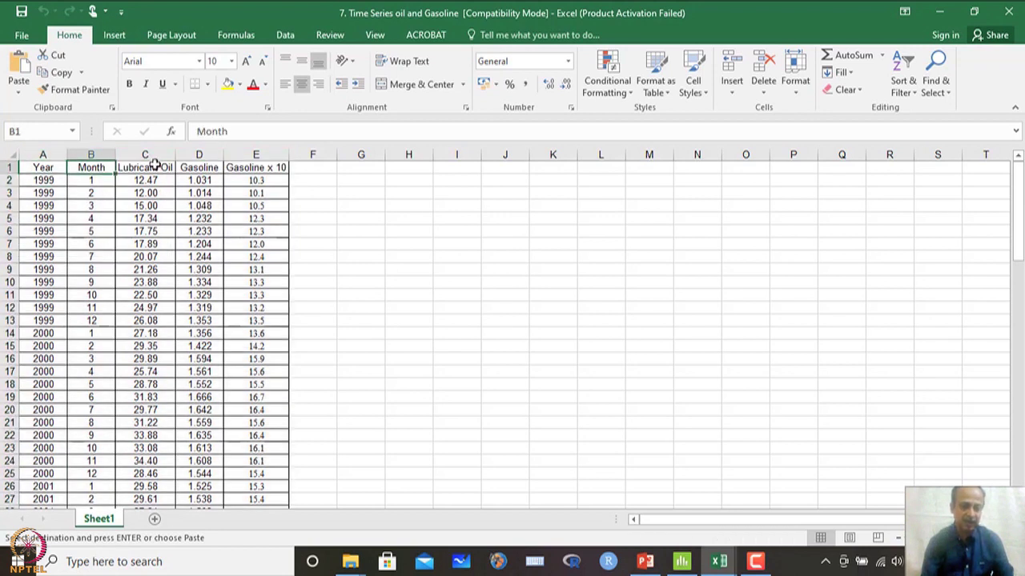
{"action": "left_click", "coordinate": [150, 166]}
{"action": "key", "text": "ctrl+shift+Down"}
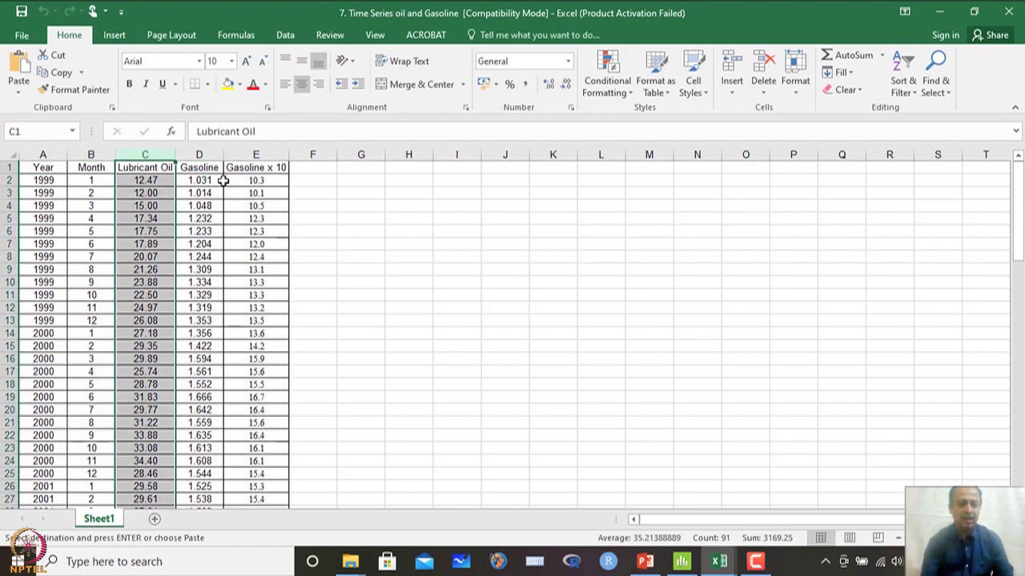
{"action": "left_click", "coordinate": [206, 152]}
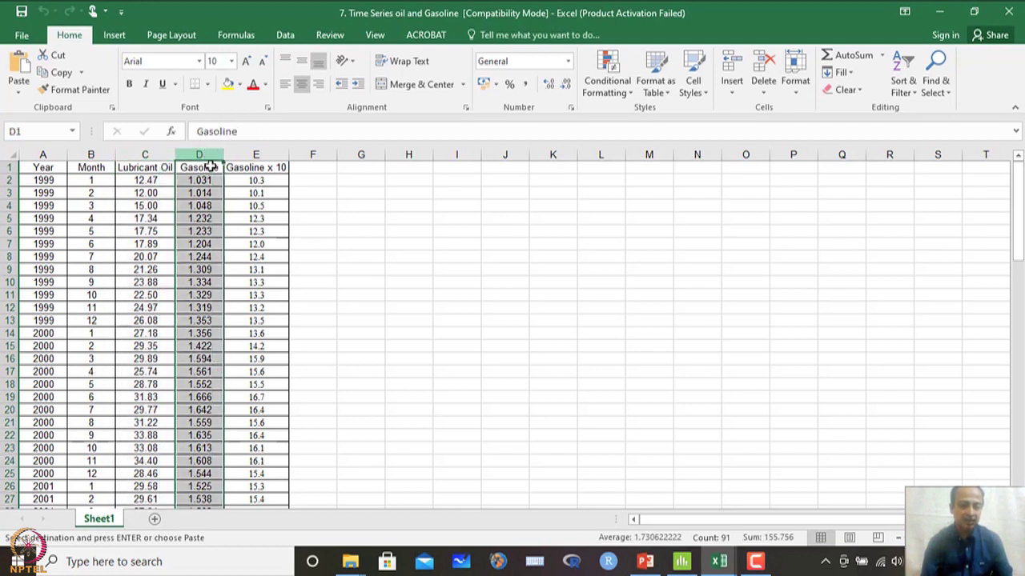
- Copy the Year, Month, Lubricant Oil, Gasoline and Gasoline x 10 columns from Excel and paste them into the Minitab worksheet starting at column C18
{"action": "left_click_drag", "start_coordinate": [140, 154], "coordinate": [185, 152]}
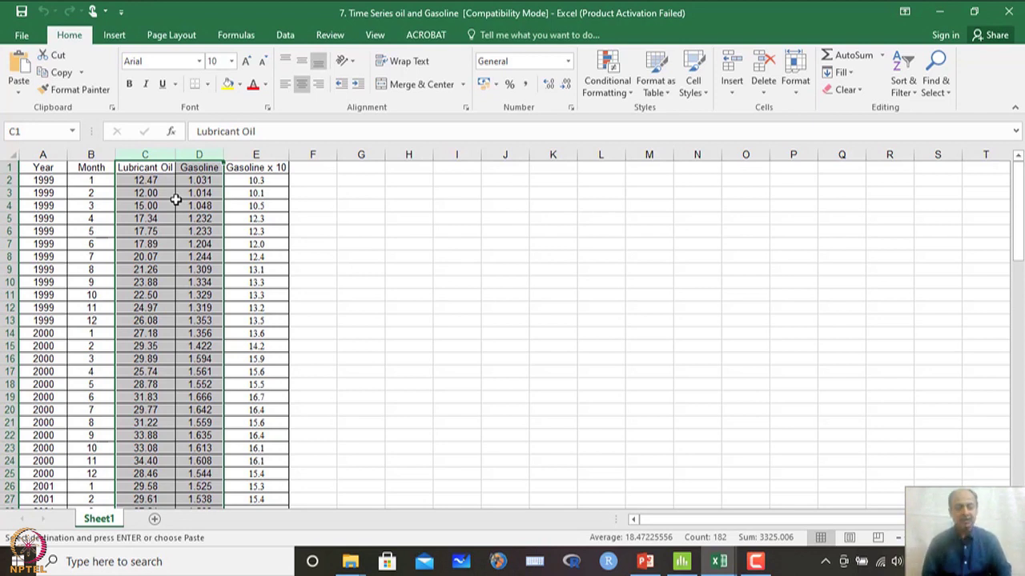
{"action": "left_click", "coordinate": [186, 170]}
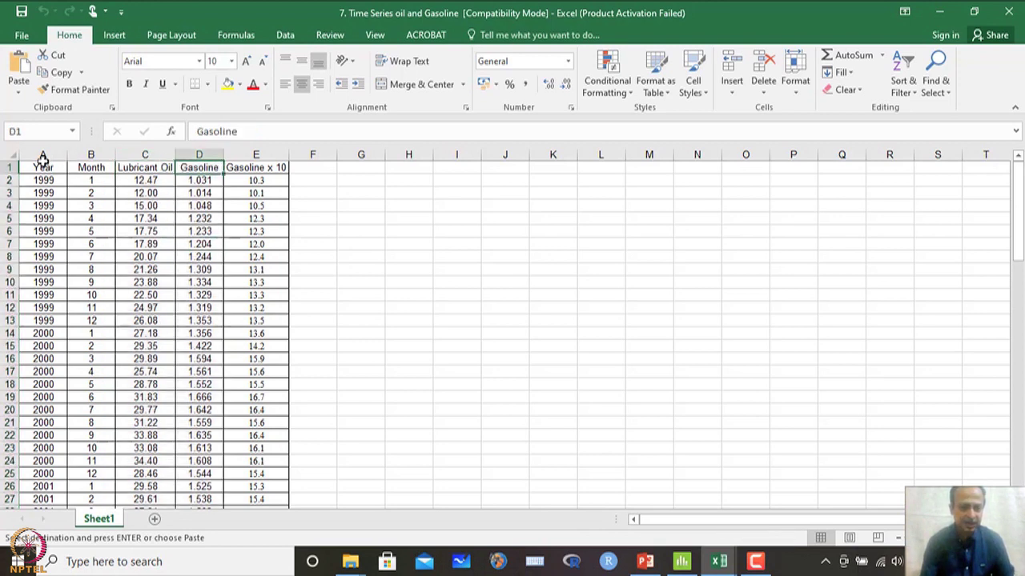
{"action": "left_click_drag", "start_coordinate": [43, 155], "coordinate": [256, 165]}
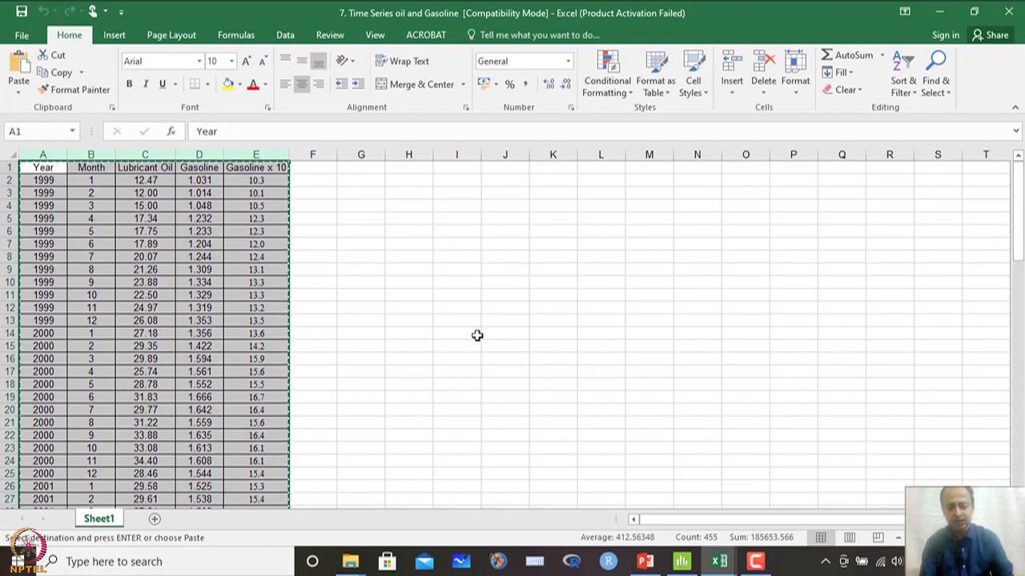
{"action": "left_click", "coordinate": [681, 561]}
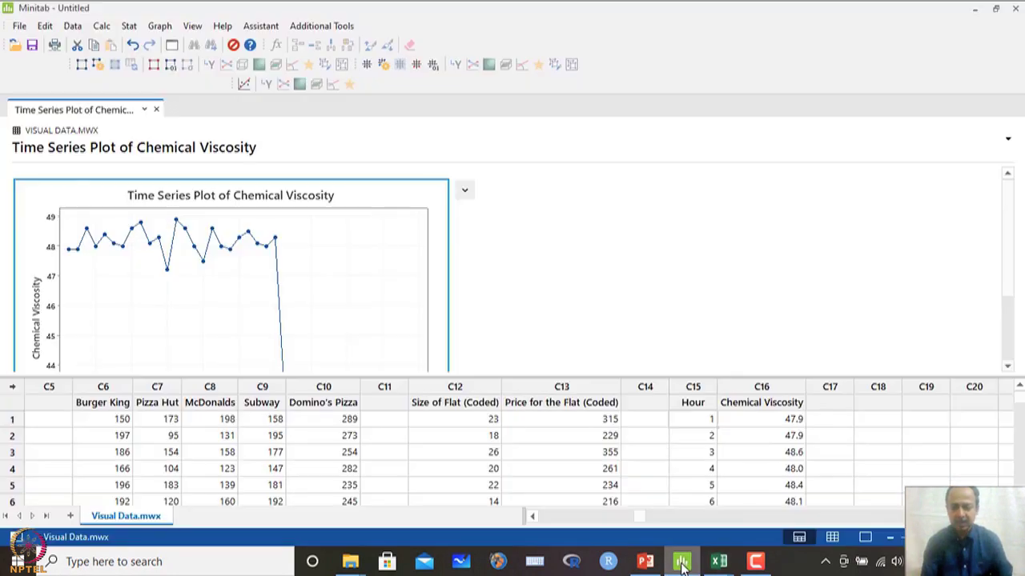
{"action": "left_click", "coordinate": [879, 403]}
{"action": "key", "text": "ctrl+v"}
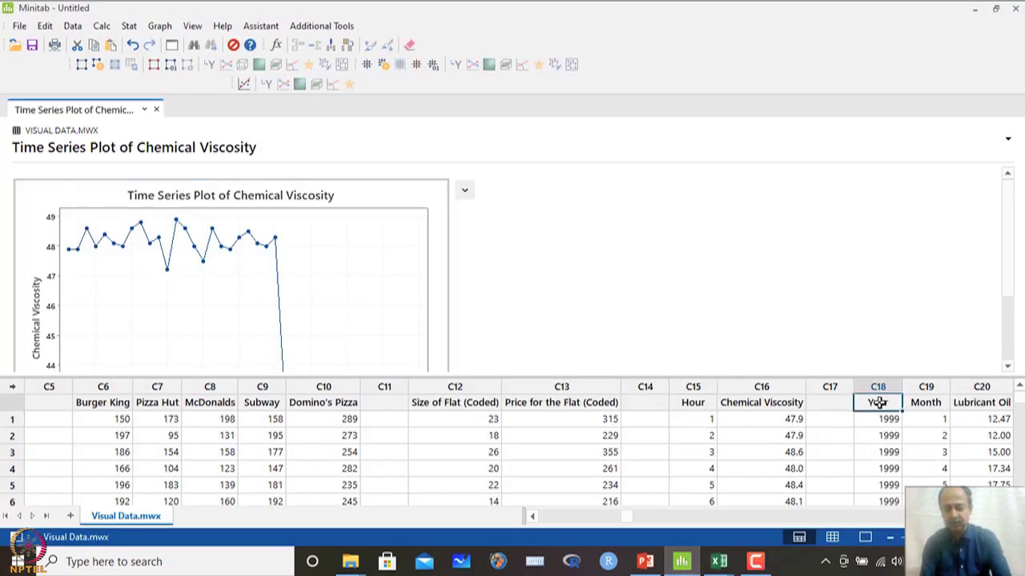
{"action": "left_click", "coordinate": [873, 420]}
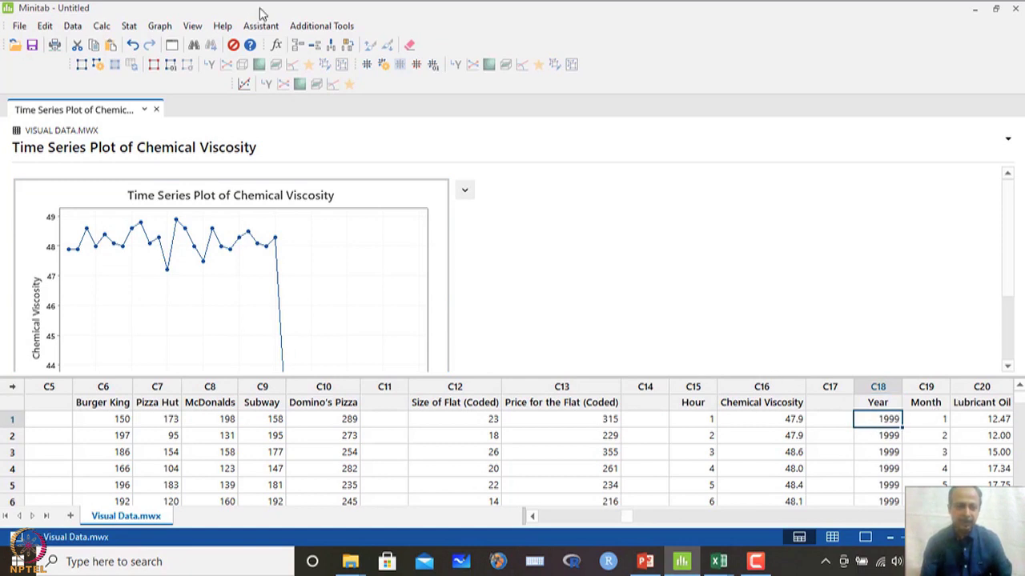
- Start a Simple time series plot with Lubricant Oil as the series in place of Chemical Viscosity
{"action": "left_click", "coordinate": [130, 27]}
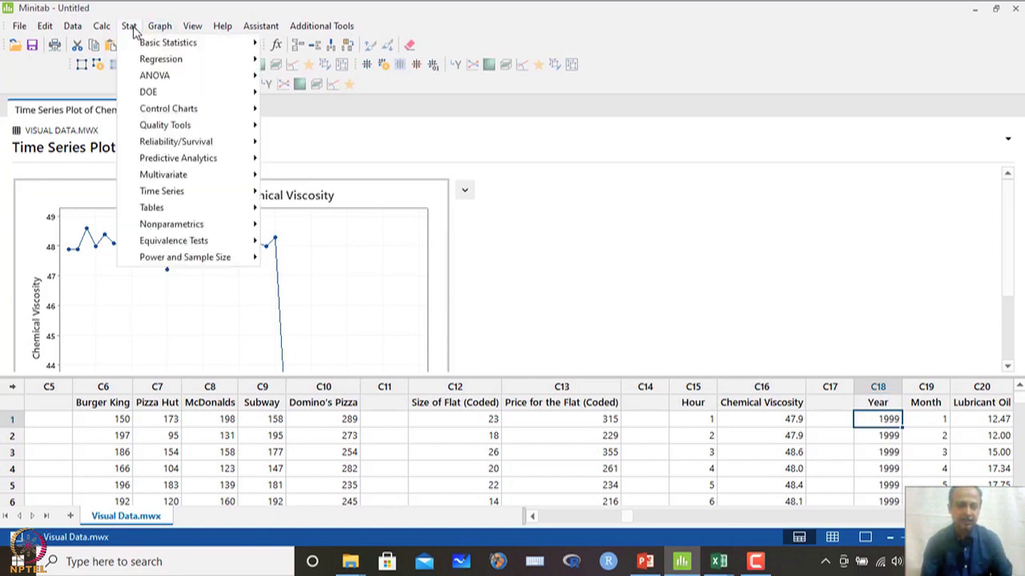
{"action": "mouse_move", "coordinate": [159, 26]}
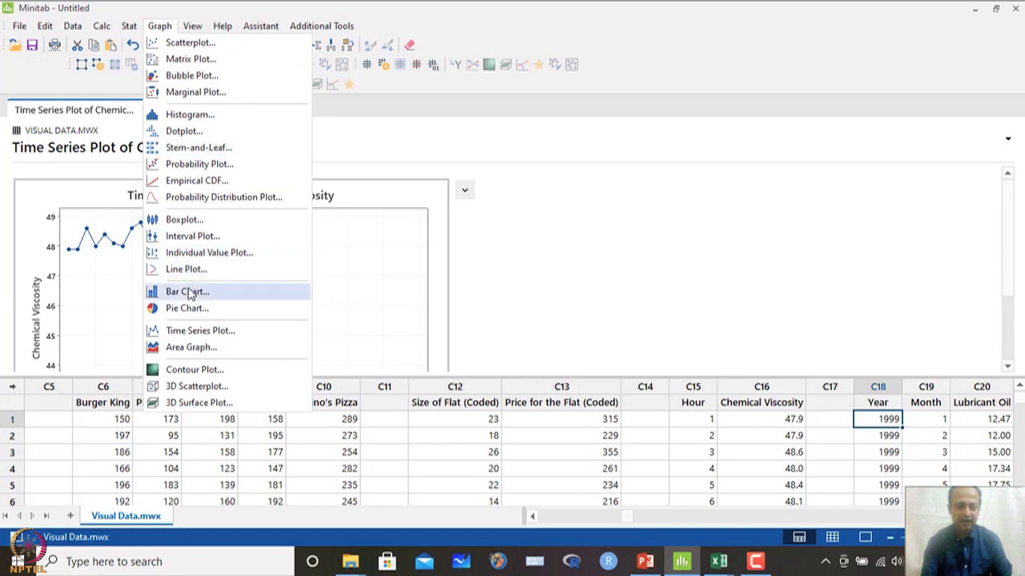
{"action": "left_click", "coordinate": [200, 330]}
{"action": "left_click", "coordinate": [536, 369]}
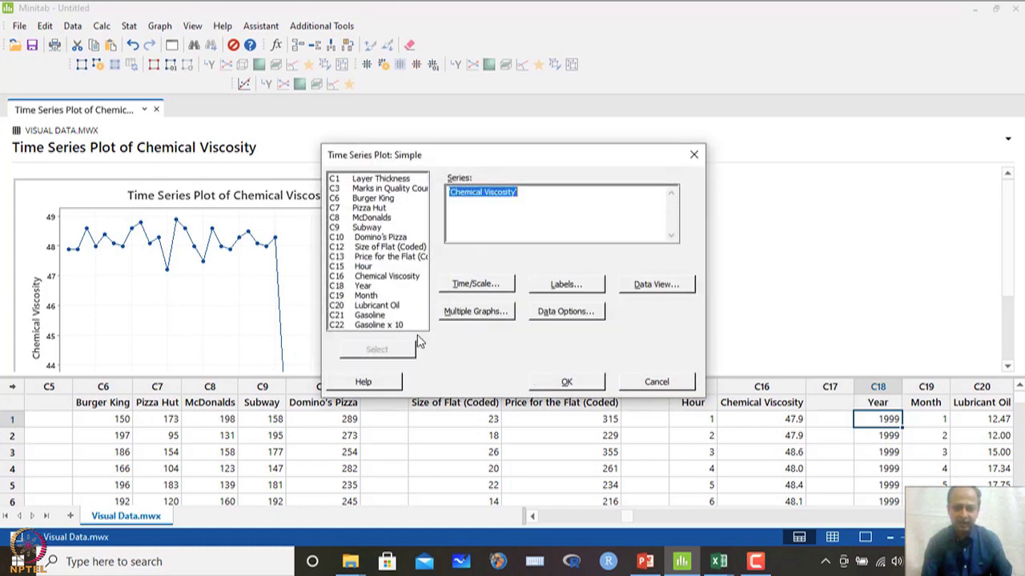
{"action": "double_click", "coordinate": [388, 310]}
- Replace the time scale's stamp column with Year, generate the Lubricant Oil plot and open it in the graph editor
{"action": "left_click", "coordinate": [471, 287]}
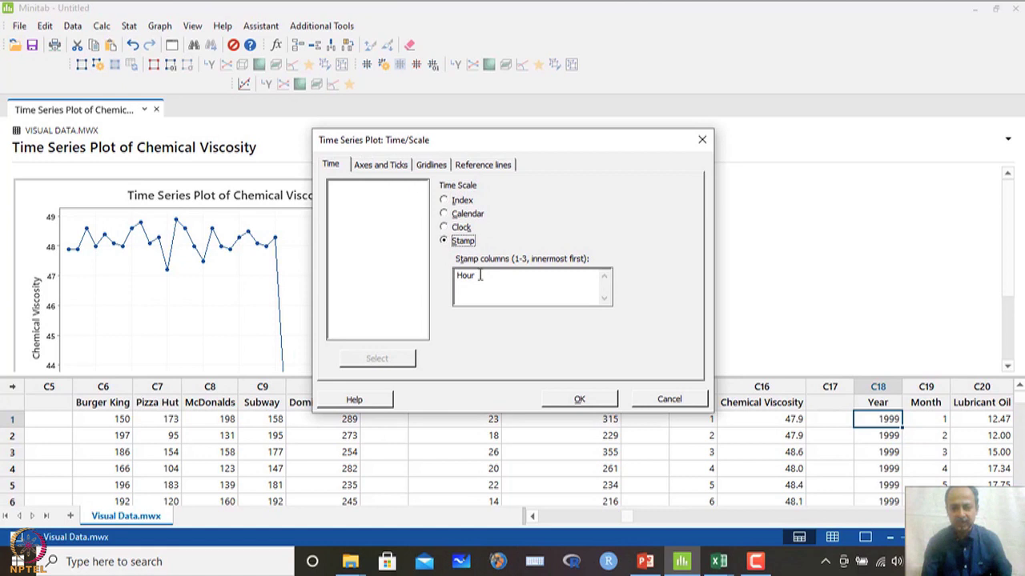
{"action": "double_click", "coordinate": [480, 275]}
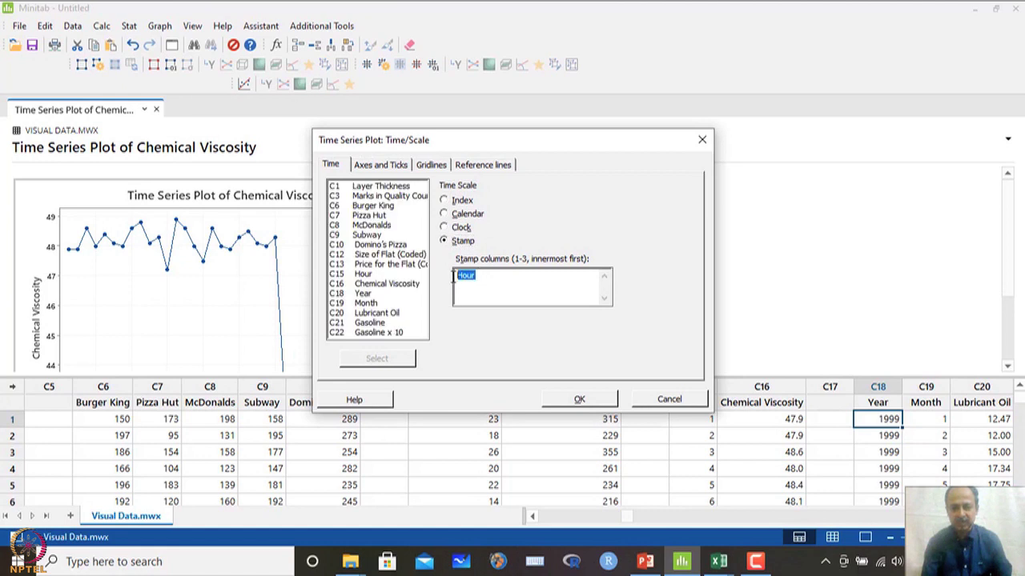
{"action": "double_click", "coordinate": [364, 295]}
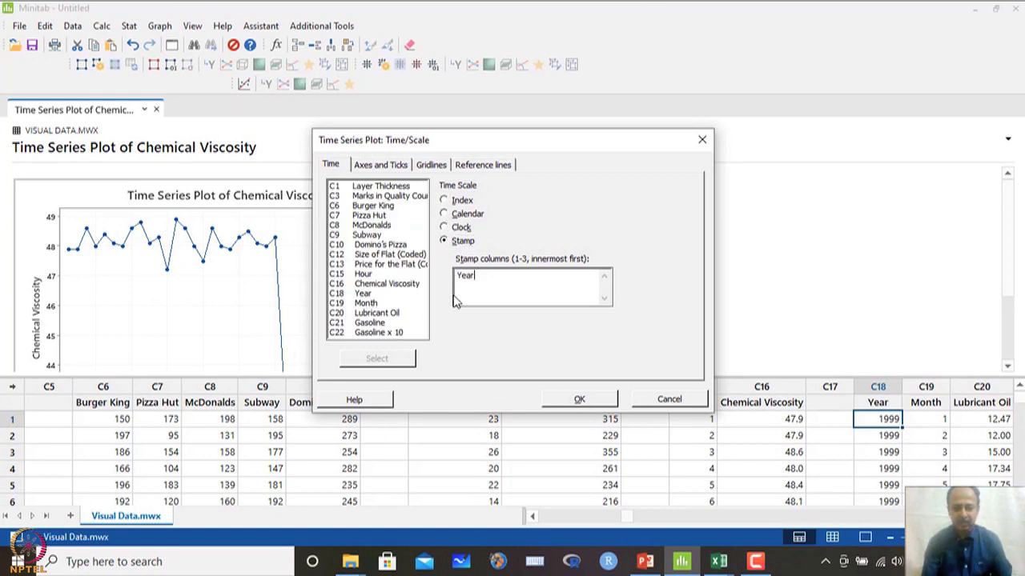
{"action": "left_click", "coordinate": [583, 399]}
{"action": "left_click", "coordinate": [575, 383]}
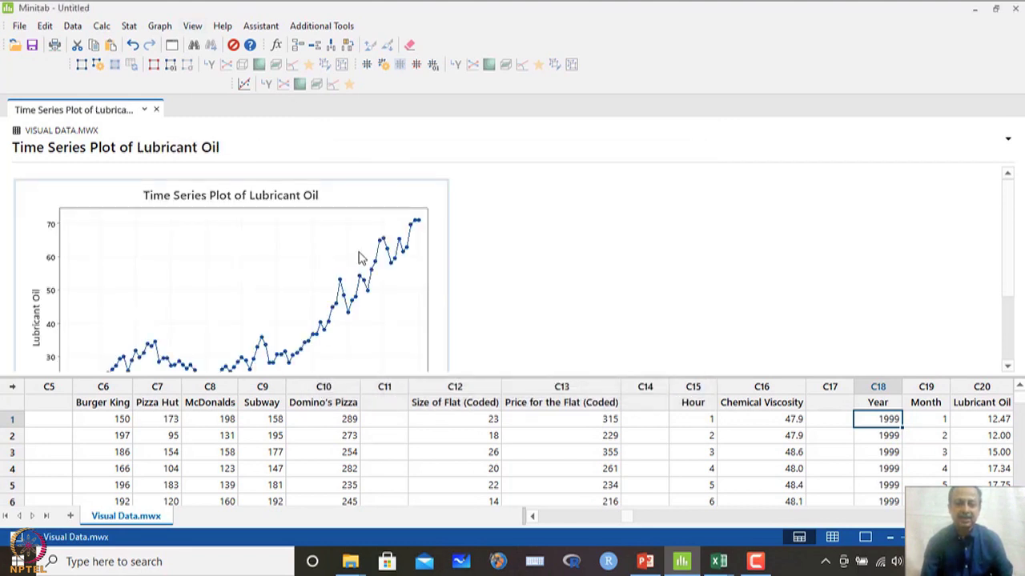
{"action": "double_click", "coordinate": [358, 258]}
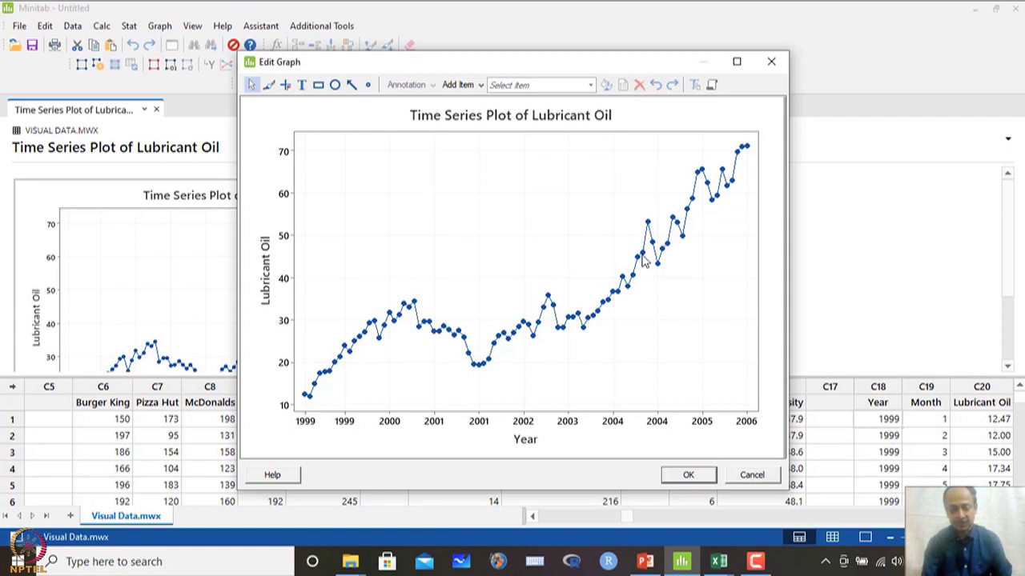
{"action": "mouse_move", "coordinate": [643, 261]}
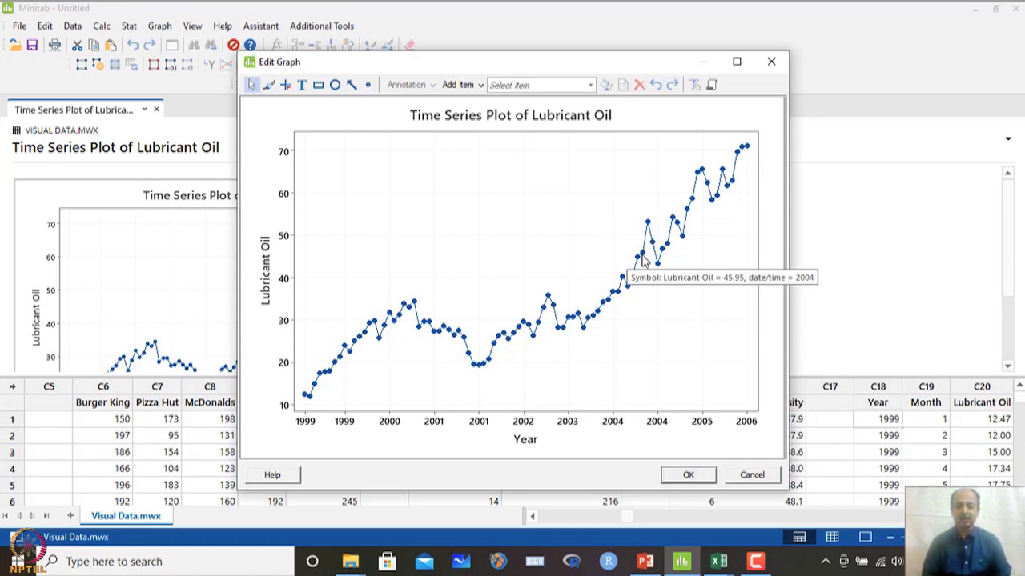
- Create a Simple time series plot of Gasoline, keeping the Stamp time scale with the Year column
{"action": "left_click", "coordinate": [160, 27]}
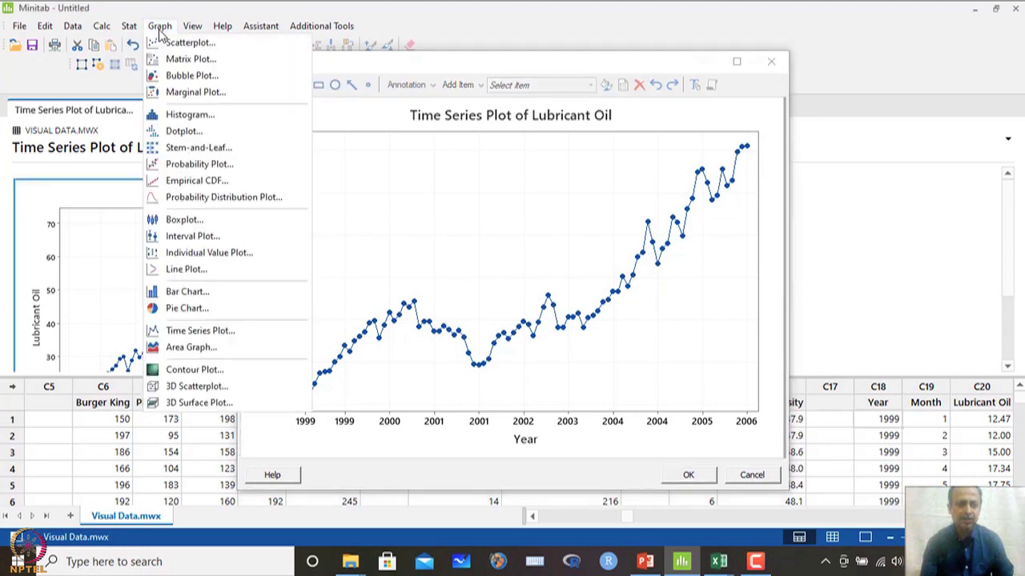
{"action": "left_click", "coordinate": [197, 331]}
{"action": "left_click", "coordinate": [511, 369]}
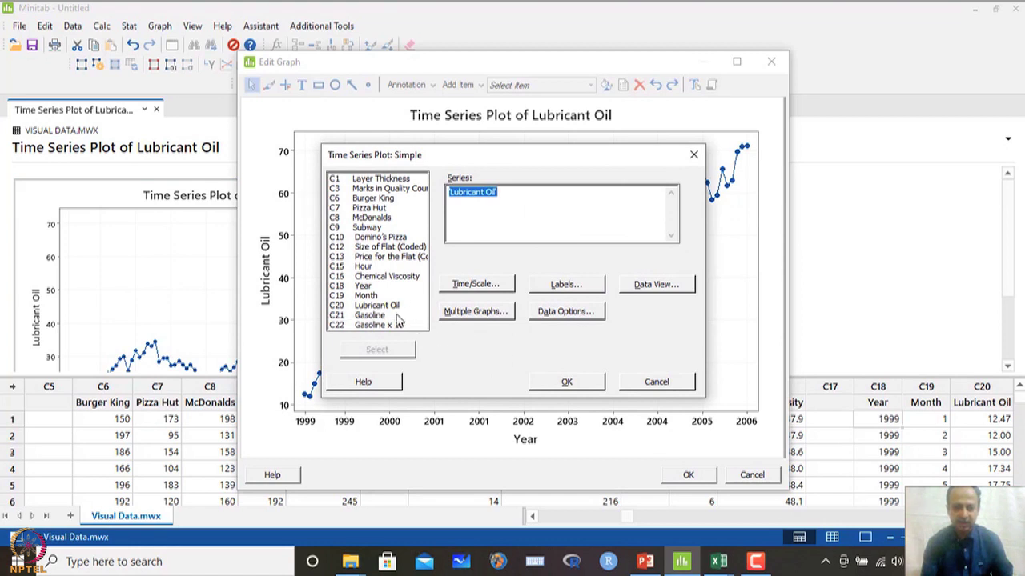
{"action": "double_click", "coordinate": [378, 319]}
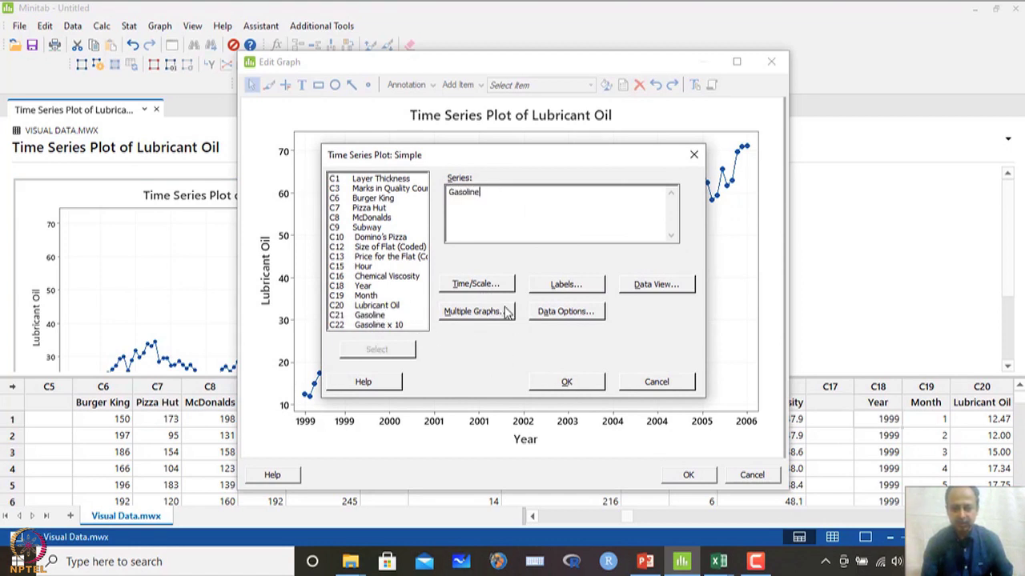
{"action": "left_click", "coordinate": [493, 288]}
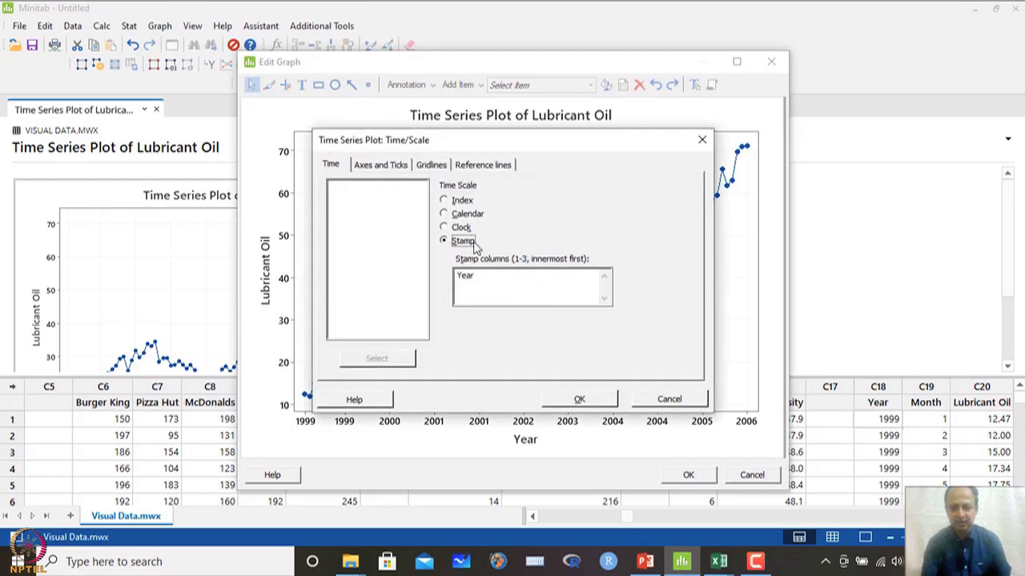
{"action": "left_click", "coordinate": [577, 397]}
{"action": "left_click", "coordinate": [570, 382]}
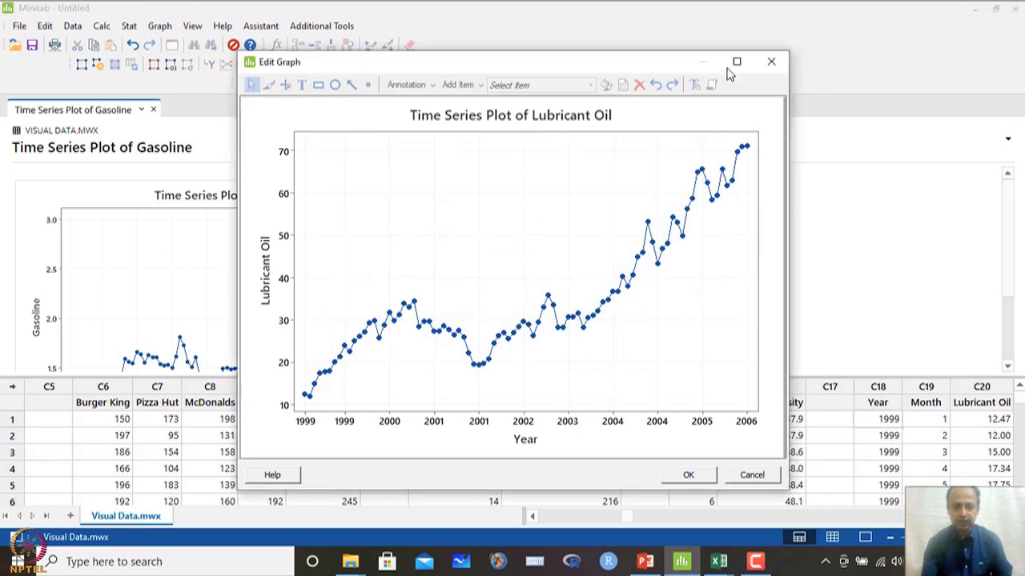
- Open the Gasoline plot in the graph editor and place it beside the Lubricant Oil plot to compare their trends and scales
{"action": "double_click", "coordinate": [340, 245]}
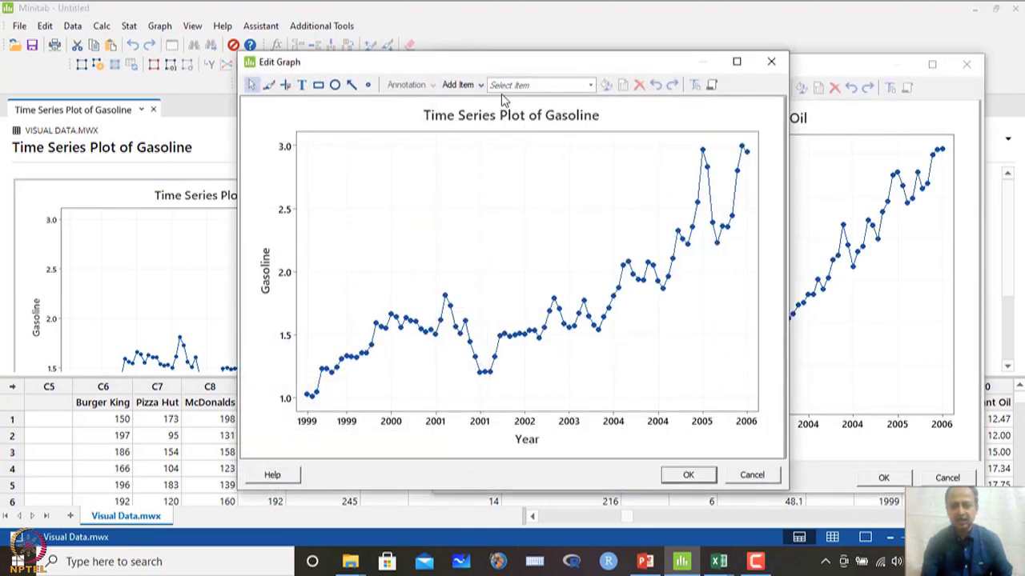
{"action": "left_click_drag", "start_coordinate": [508, 69], "coordinate": [256, 86]}
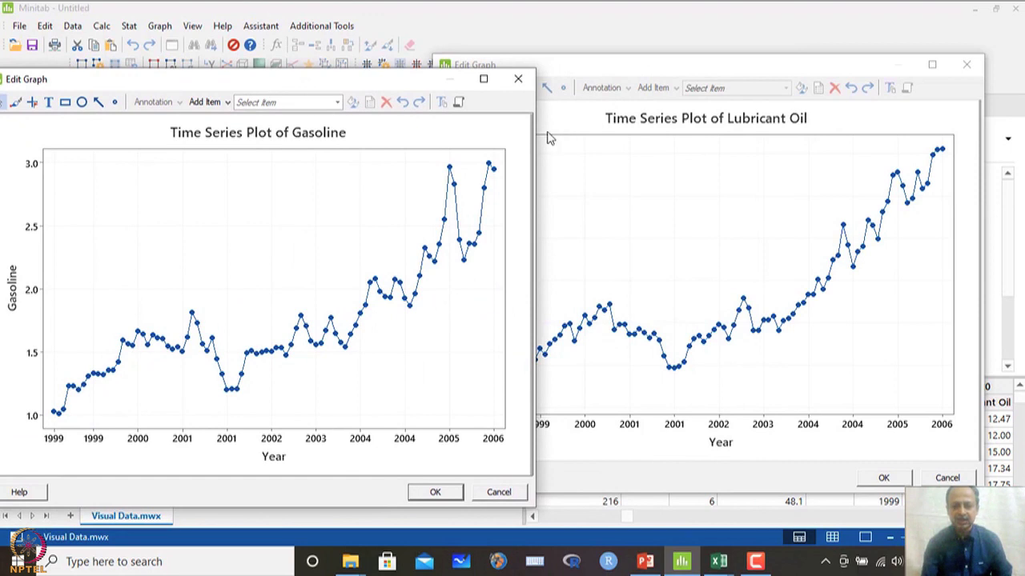
{"action": "left_click", "coordinate": [645, 70]}
{"action": "left_click", "coordinate": [342, 237]}
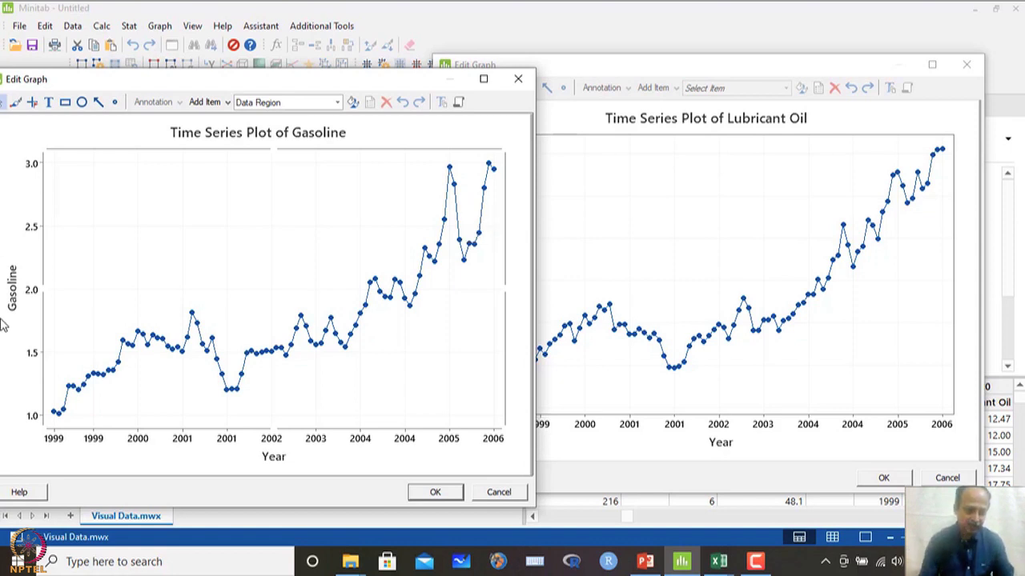
{"action": "left_click", "coordinate": [698, 259]}
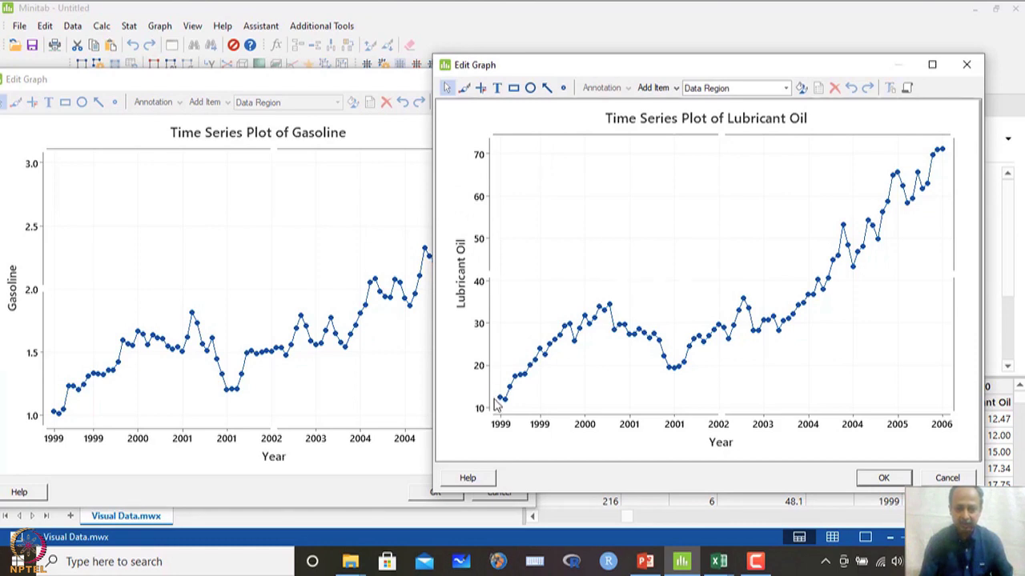
{"action": "left_click", "coordinate": [398, 218]}
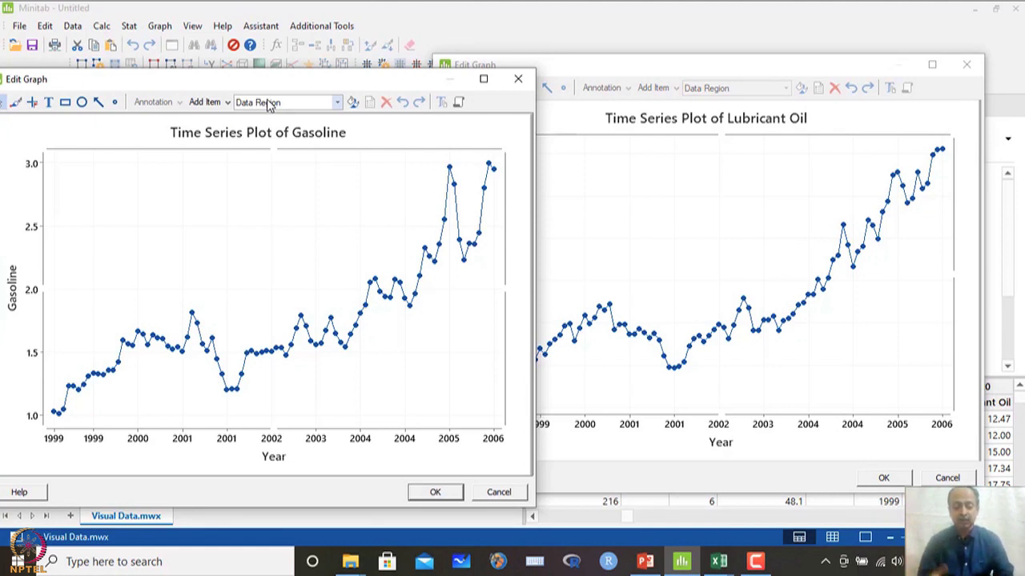
- Start a Multiple time series plot with Lubricant Oil and Gasoline as the series
{"action": "left_click", "coordinate": [159, 26]}
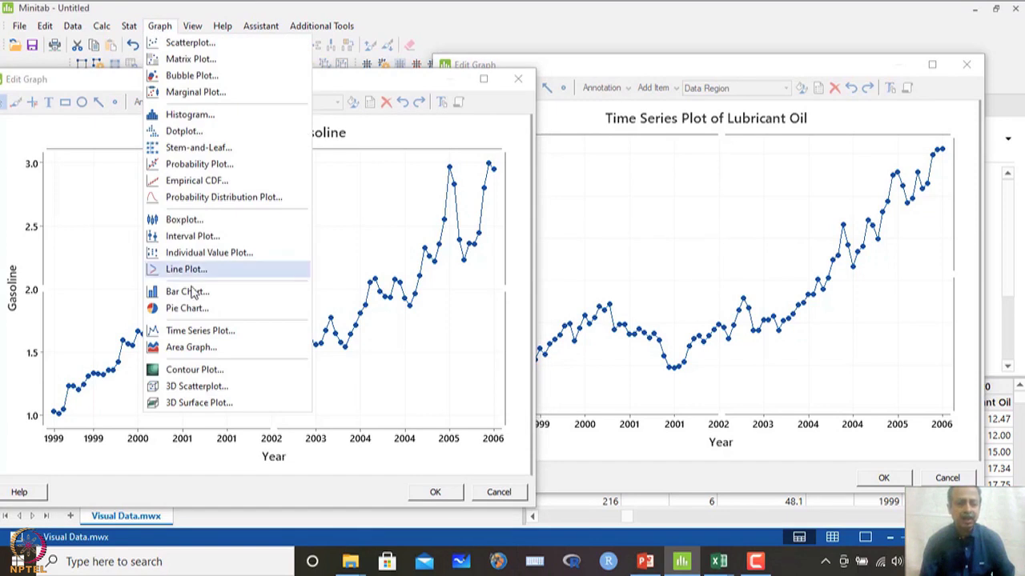
{"action": "left_click", "coordinate": [195, 330]}
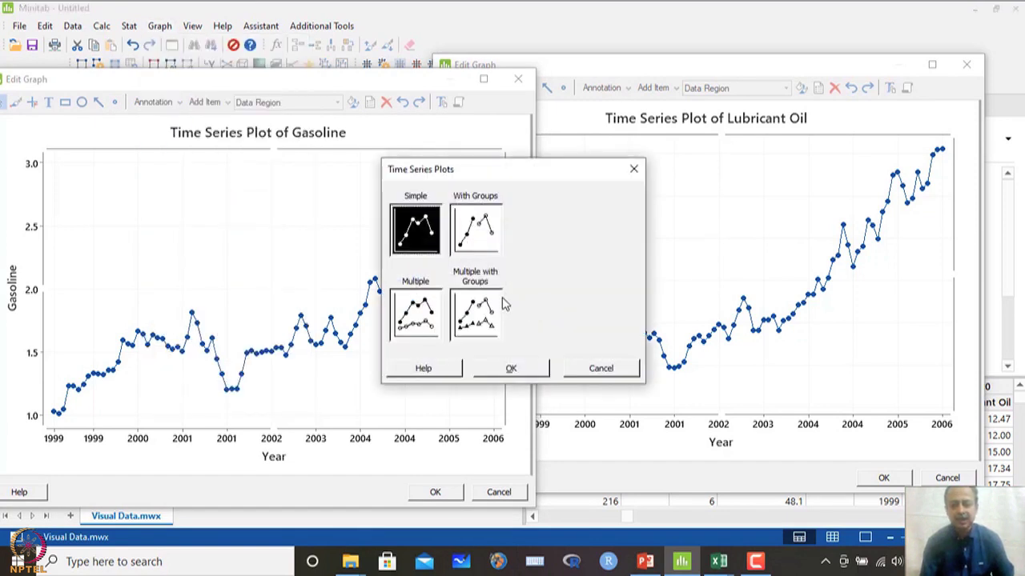
{"action": "left_click", "coordinate": [441, 319]}
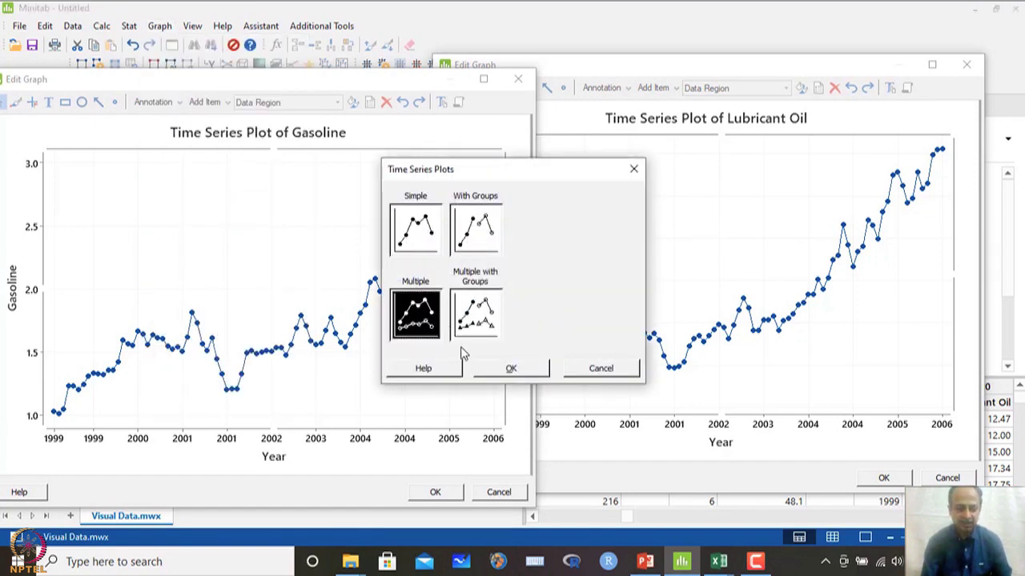
{"action": "left_click", "coordinate": [510, 370]}
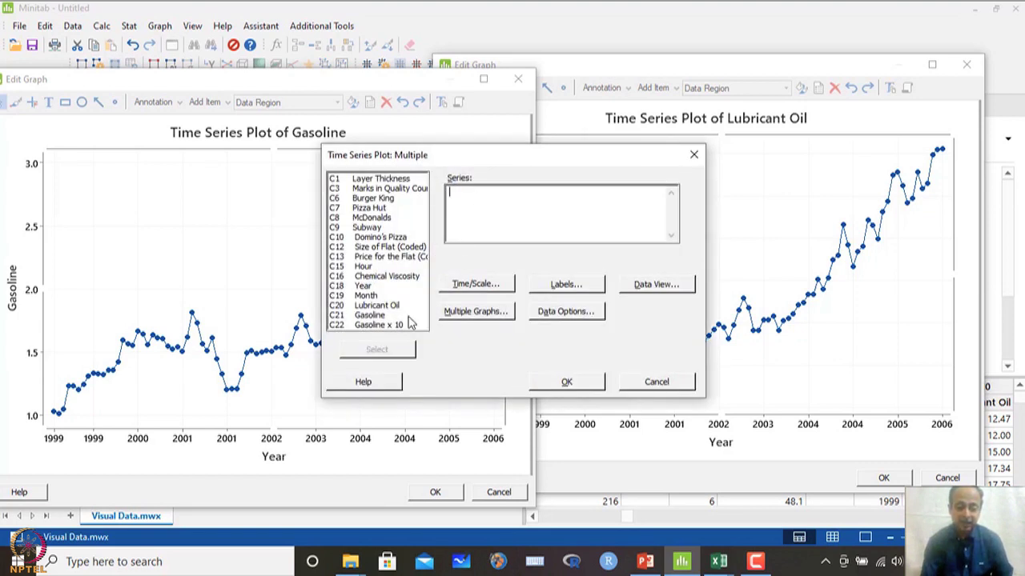
{"action": "double_click", "coordinate": [385, 306]}
{"action": "double_click", "coordinate": [376, 316]}
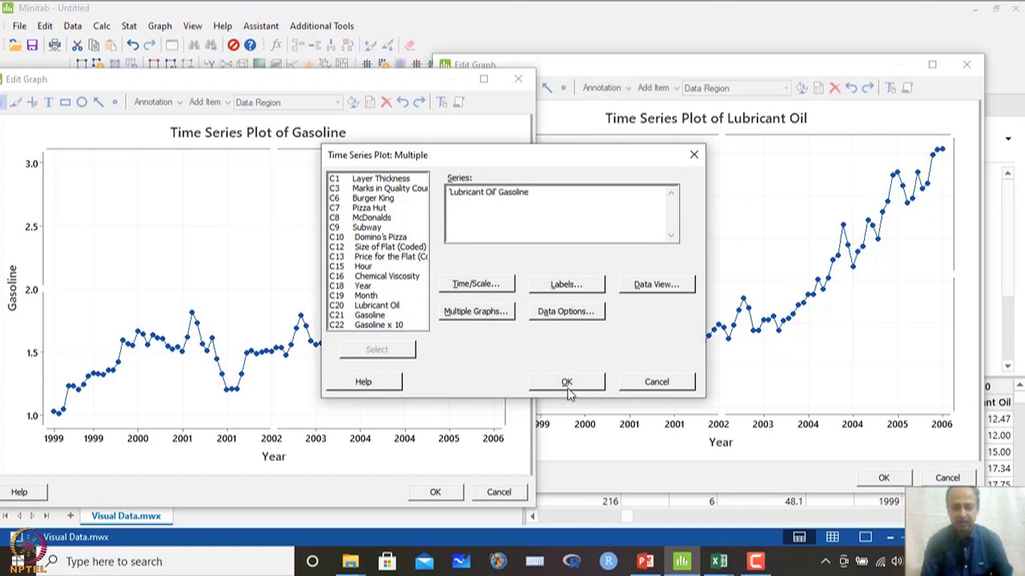
- Set the multiple plot's time scale to Stamp using the Year column and generate the combined plot
{"action": "left_click", "coordinate": [488, 289]}
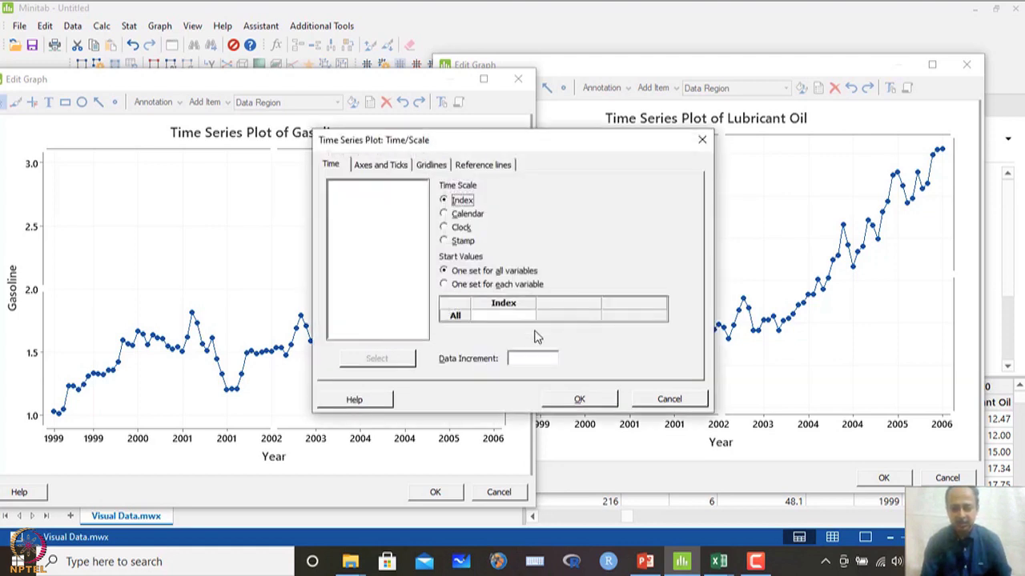
{"action": "left_click", "coordinate": [462, 242]}
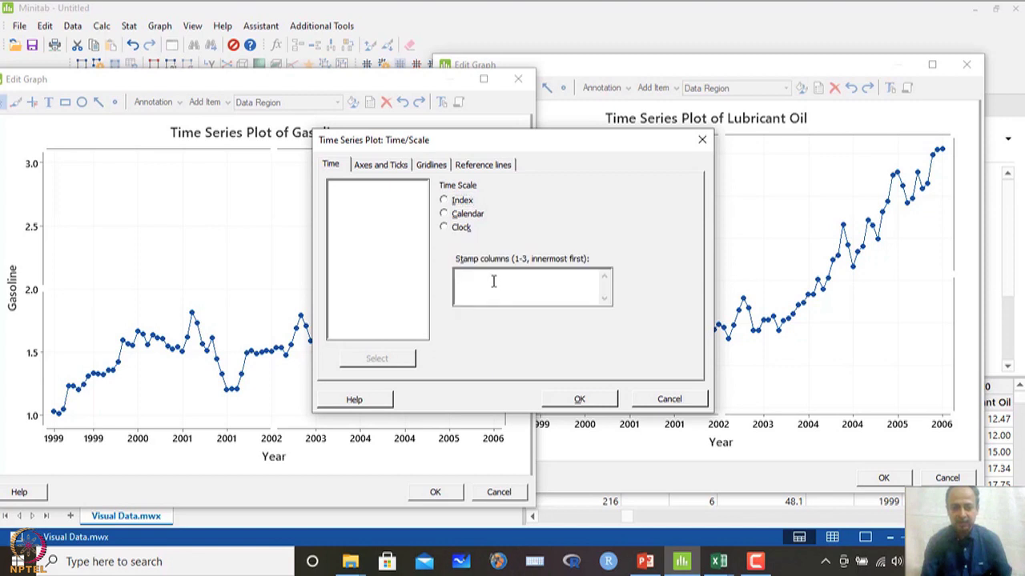
{"action": "double_click", "coordinate": [362, 293]}
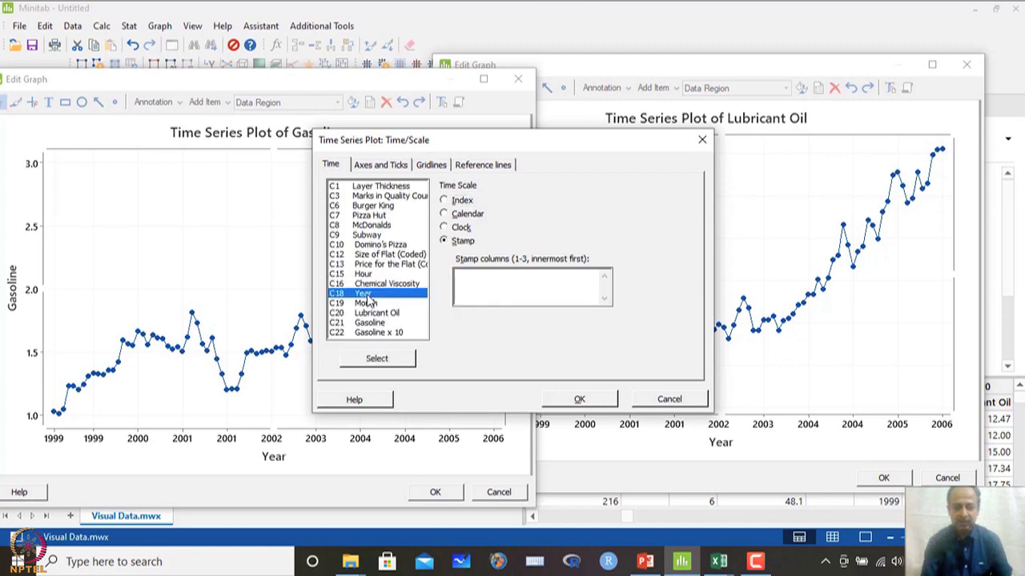
{"action": "left_click", "coordinate": [562, 399]}
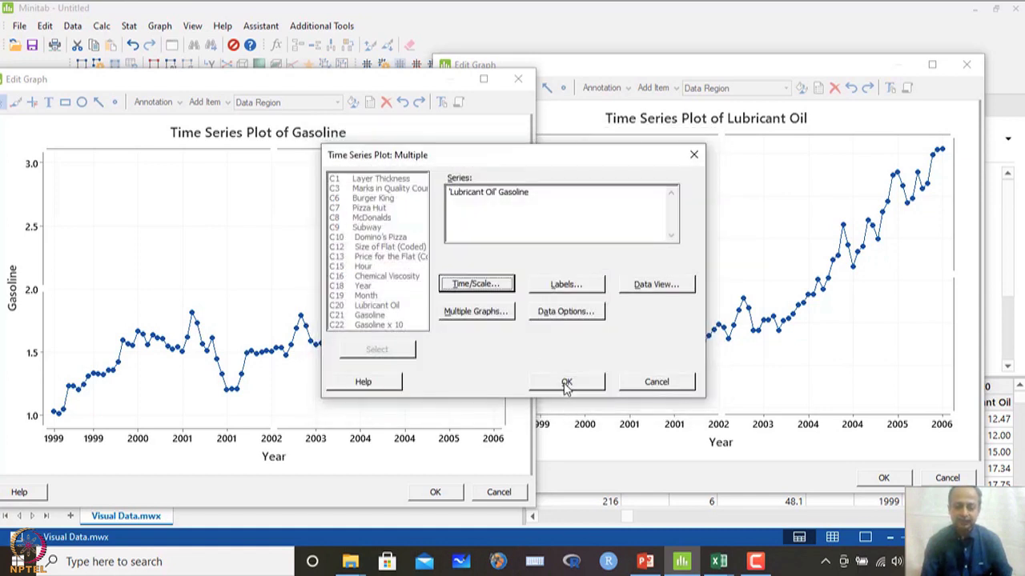
{"action": "left_click", "coordinate": [566, 384]}
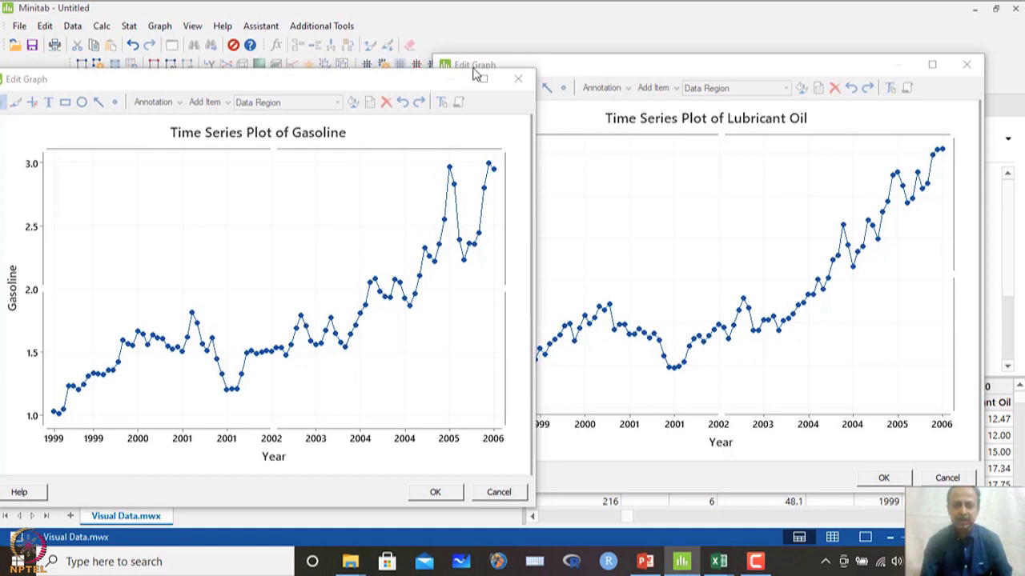
- Close the Gasoline plot's editor and open the combined Lubricant Oil and Gasoline plot in the graph editor to compare both series
{"action": "left_click", "coordinate": [518, 79]}
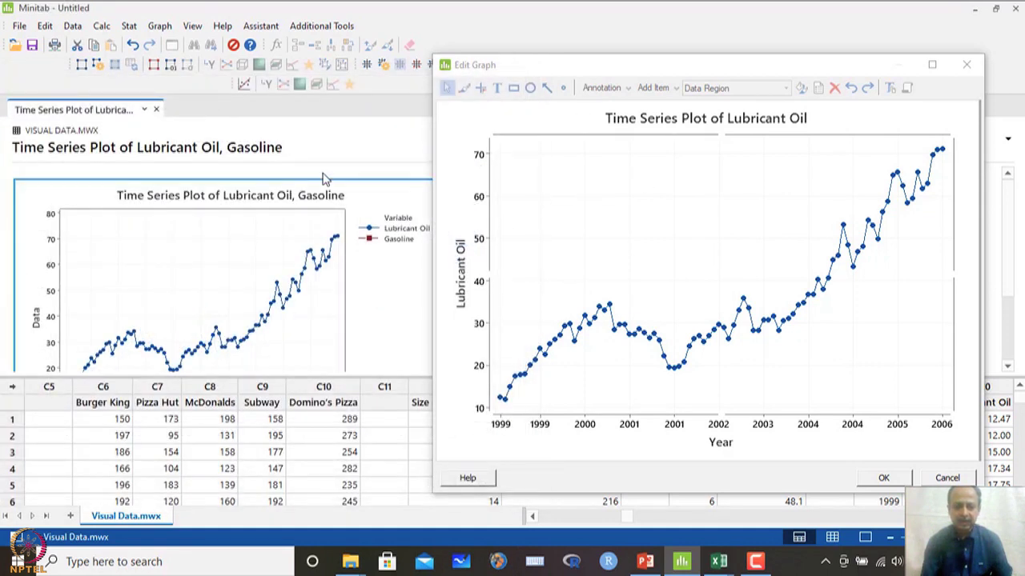
{"action": "double_click", "coordinate": [381, 208]}
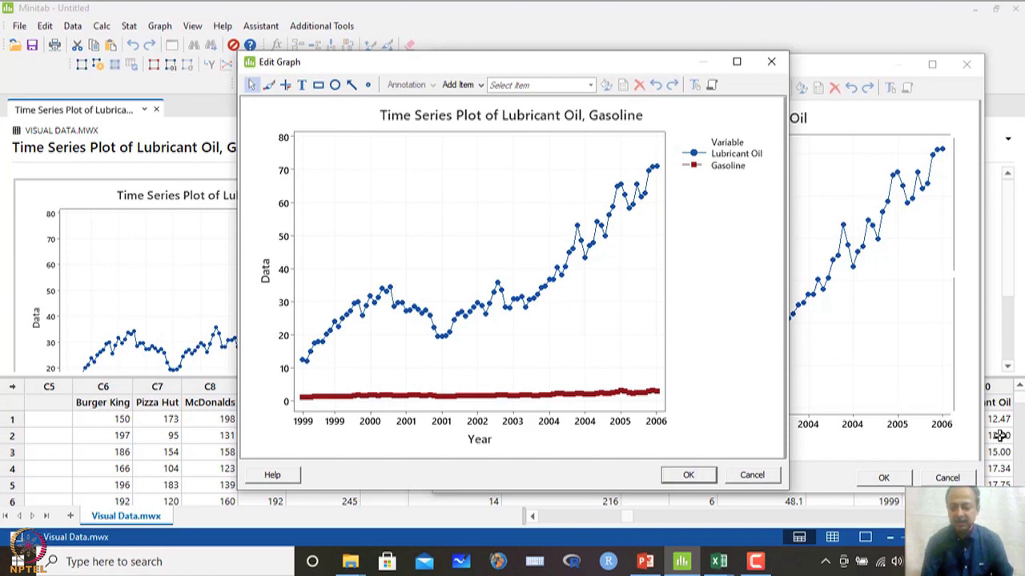
- Switch to the Excel workbook "7. Time Series oil and Gasoline" and examine the Gasoline x 10 column against the Gasoline column
{"action": "mouse_move", "coordinate": [718, 561]}
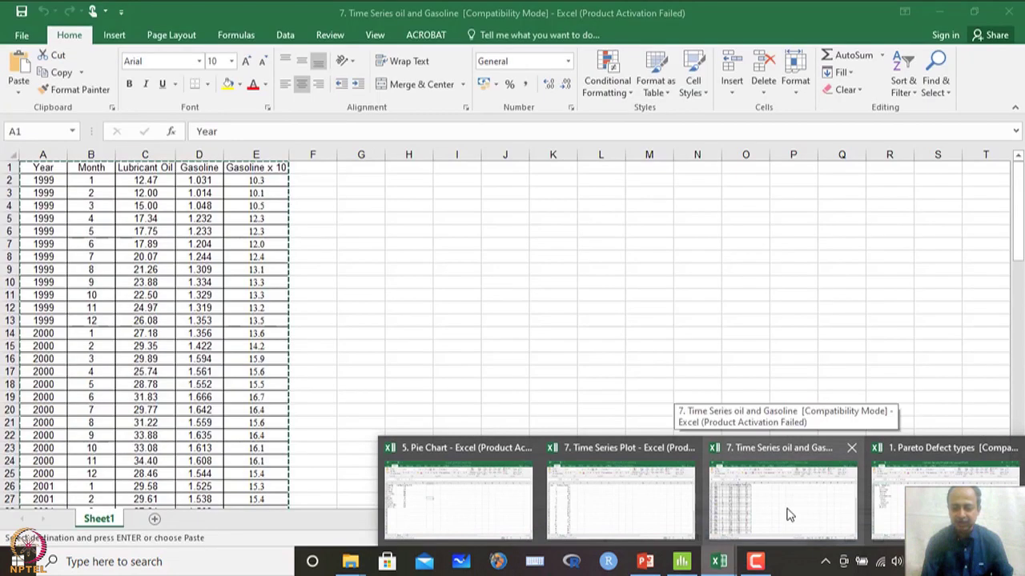
{"action": "left_click", "coordinate": [788, 515]}
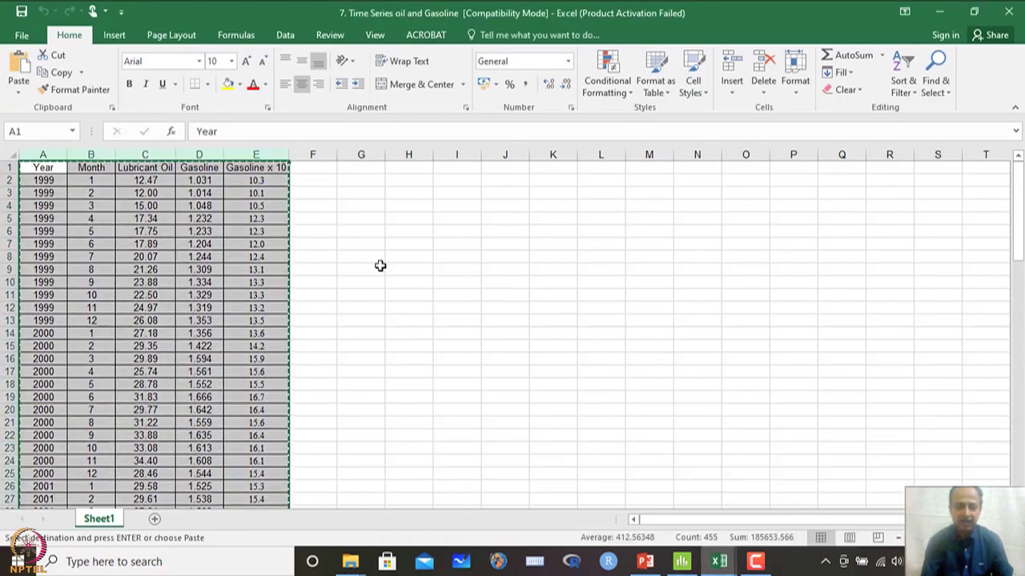
{"action": "left_click", "coordinate": [264, 172]}
{"action": "left_click", "coordinate": [202, 168]}
{"action": "left_click", "coordinate": [271, 175]}
{"action": "left_click", "coordinate": [265, 155]}
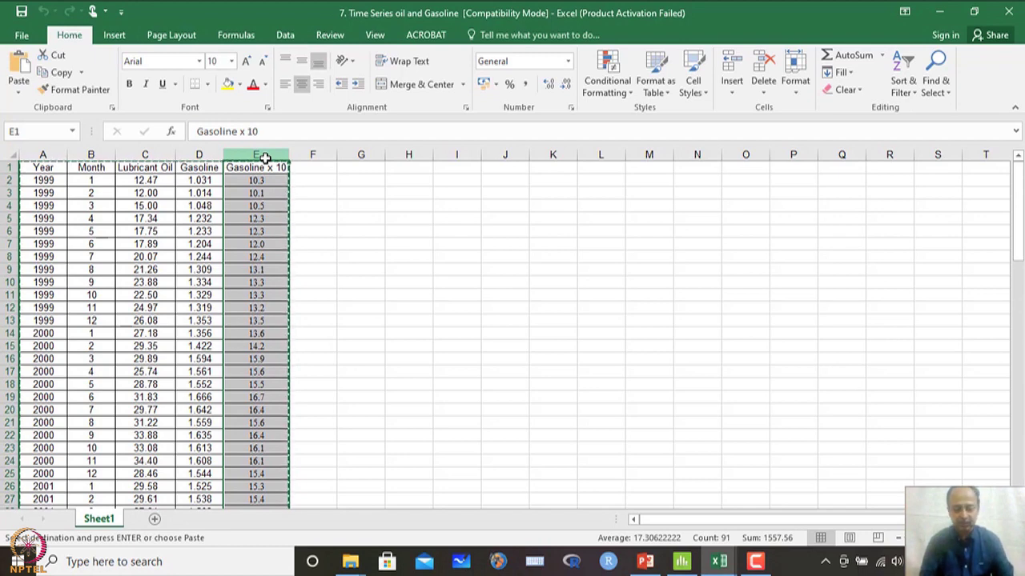
- Return to Minitab and close the graph editors of the combined plot and the Lubricant Oil plot
{"action": "mouse_move", "coordinate": [719, 561]}
{"action": "mouse_move", "coordinate": [892, 510]}
{"action": "left_click", "coordinate": [681, 561]}
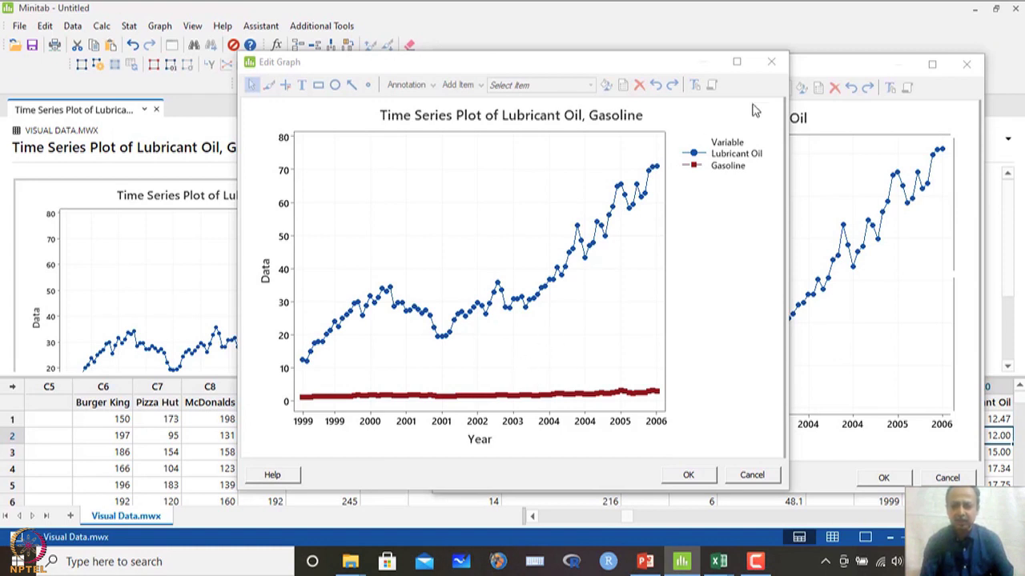
{"action": "left_click", "coordinate": [774, 69]}
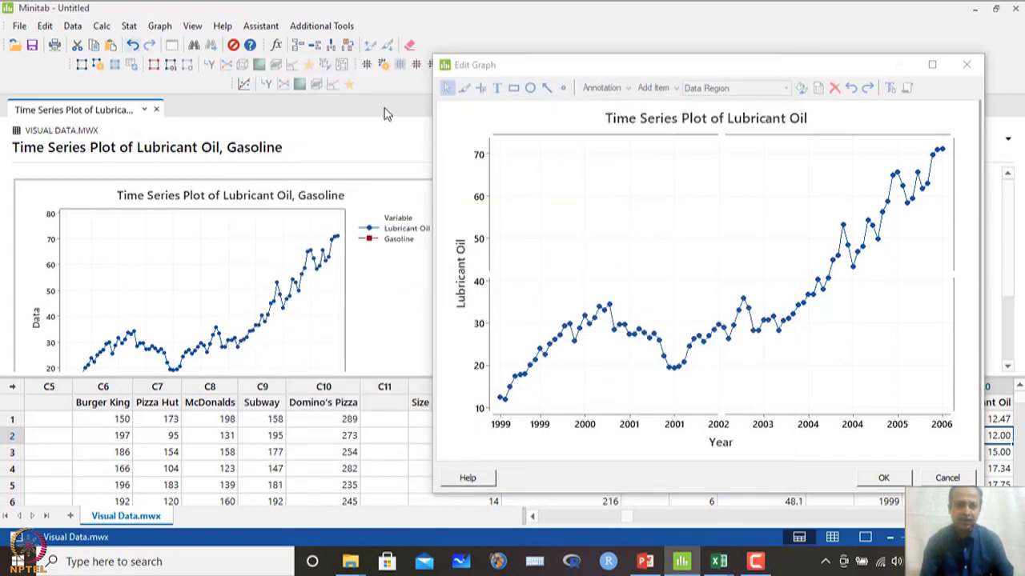
{"action": "left_click", "coordinate": [965, 64]}
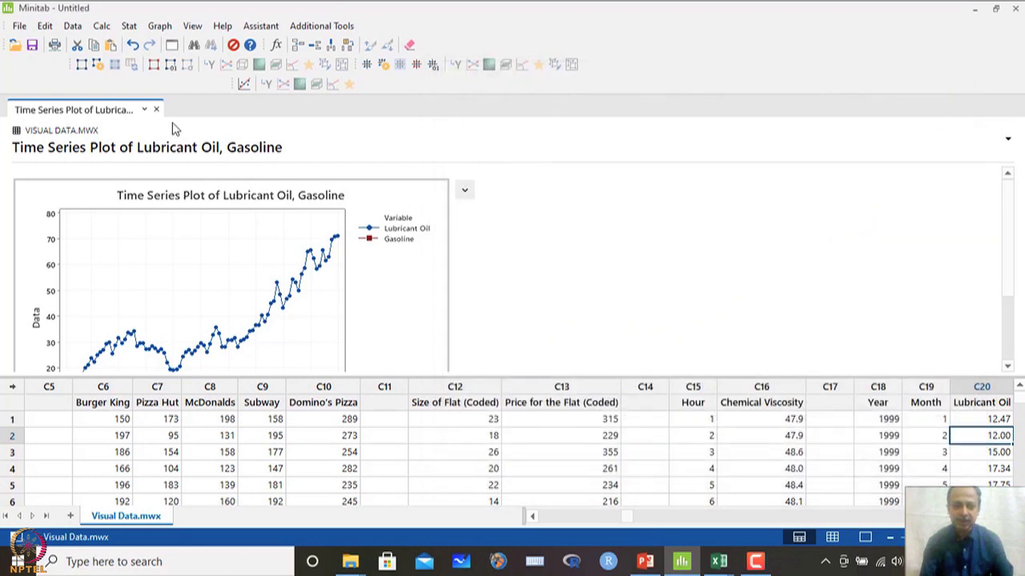
{"action": "left_click", "coordinate": [159, 26]}
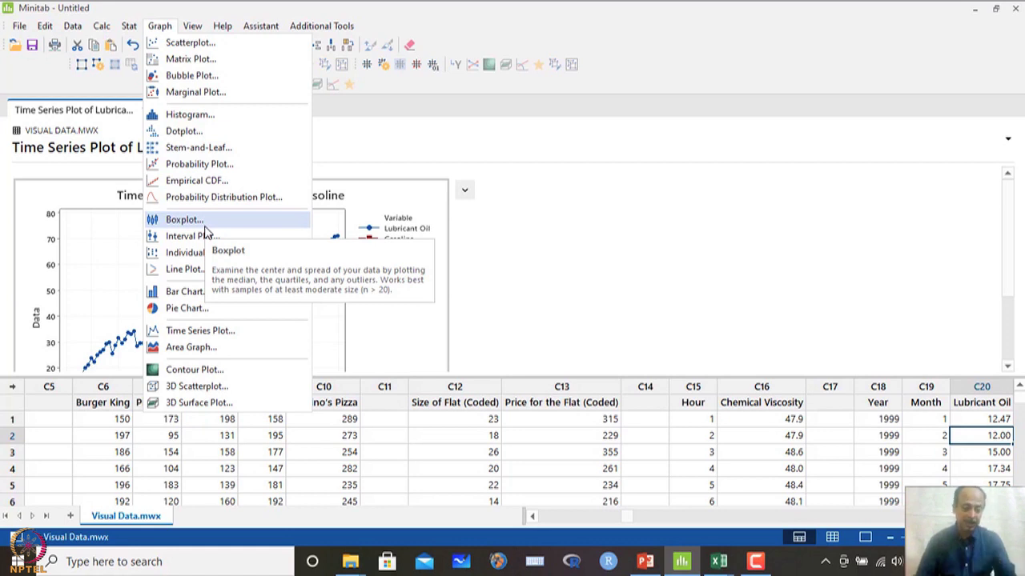
{"action": "left_click", "coordinate": [261, 26]}
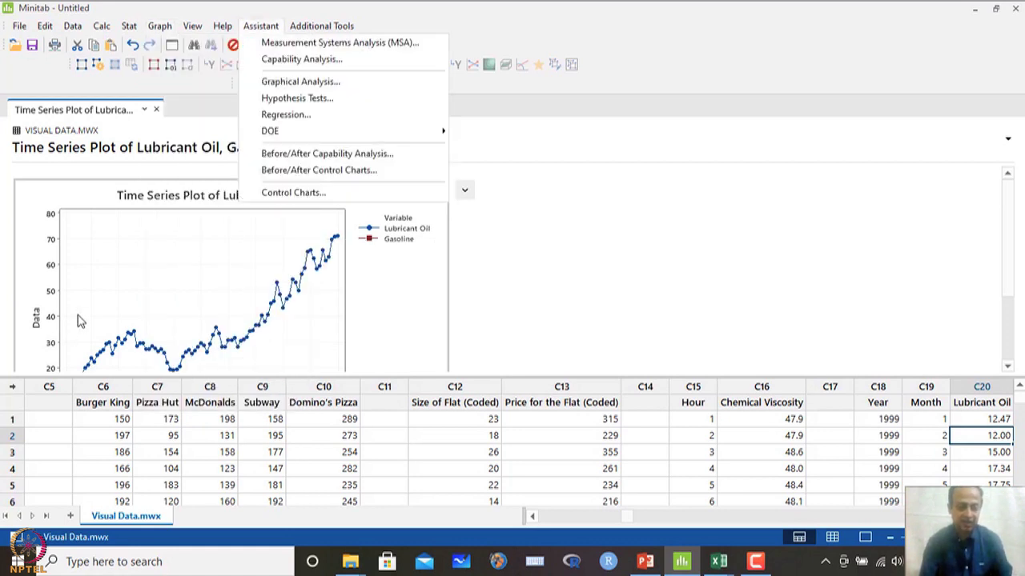
{"action": "mouse_move", "coordinate": [121, 27]}
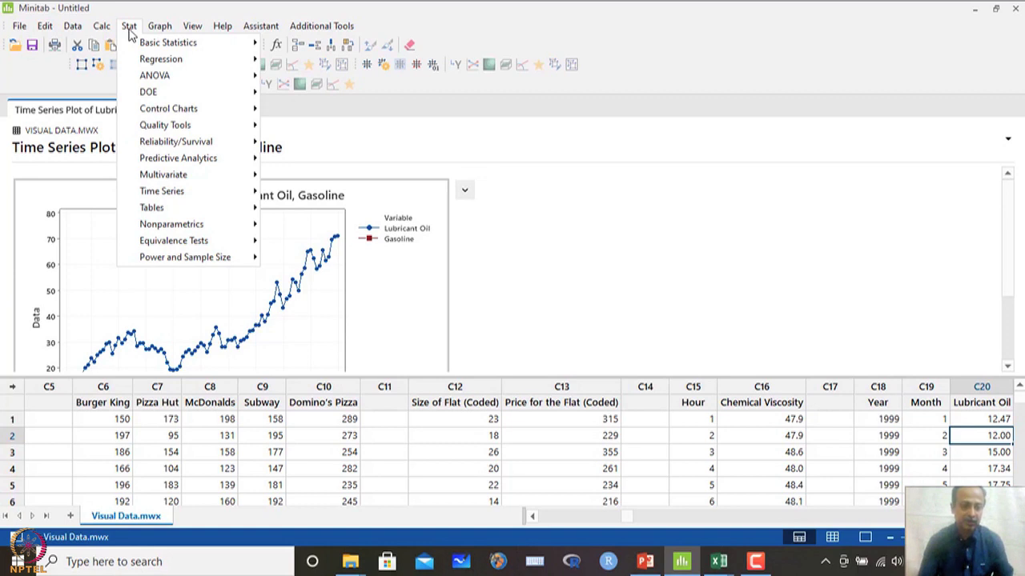
{"action": "mouse_move", "coordinate": [162, 32]}
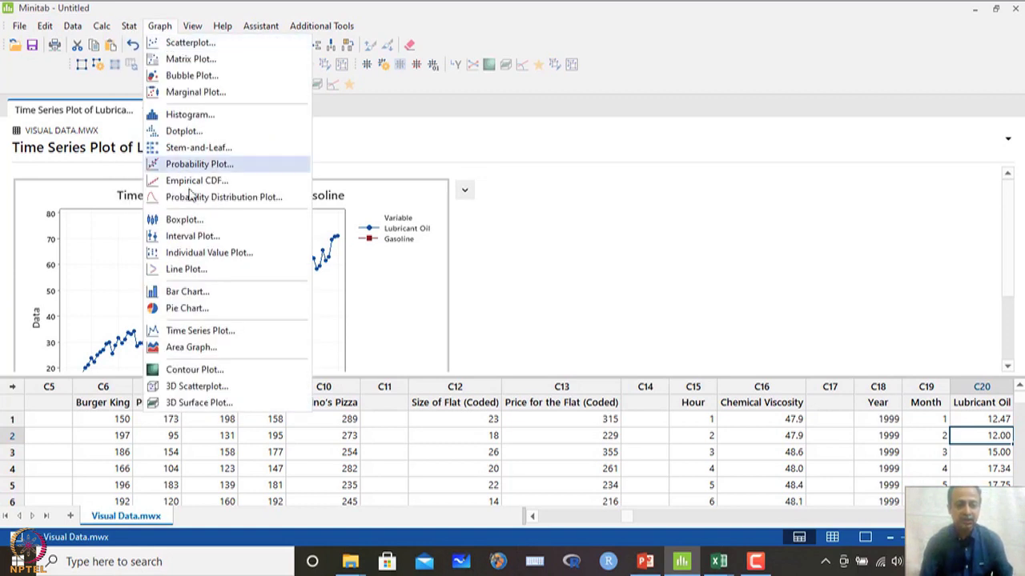
{"action": "left_click", "coordinate": [202, 331]}
{"action": "left_click", "coordinate": [423, 321]}
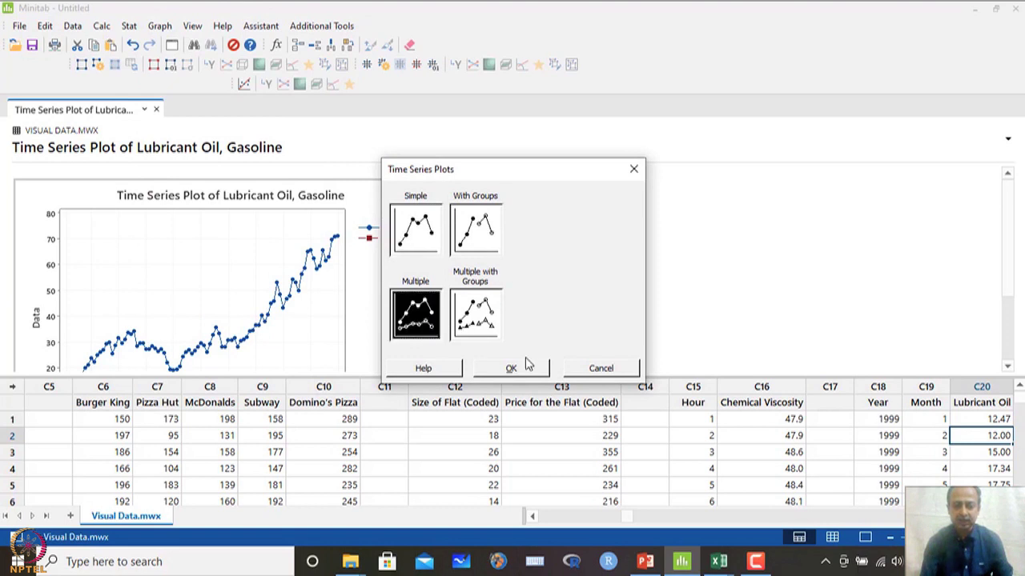
{"action": "left_click", "coordinate": [535, 370]}
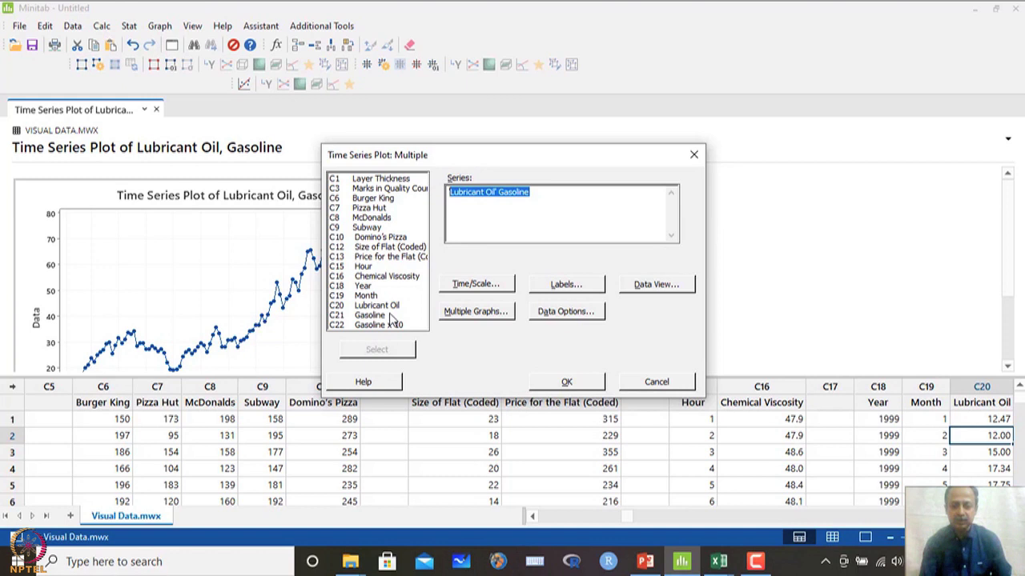
{"action": "key", "text": "Delete"}
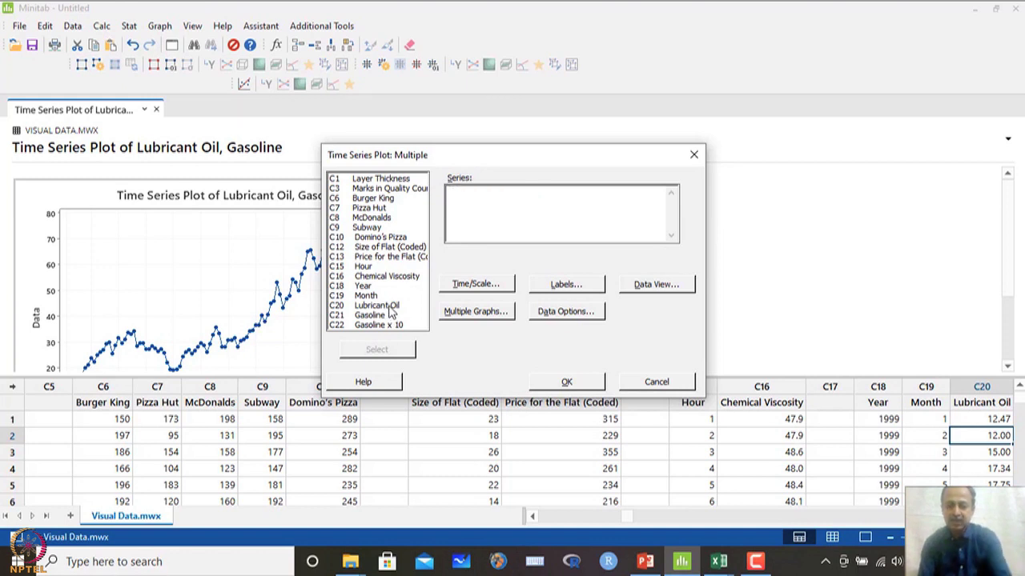
{"action": "double_click", "coordinate": [394, 306]}
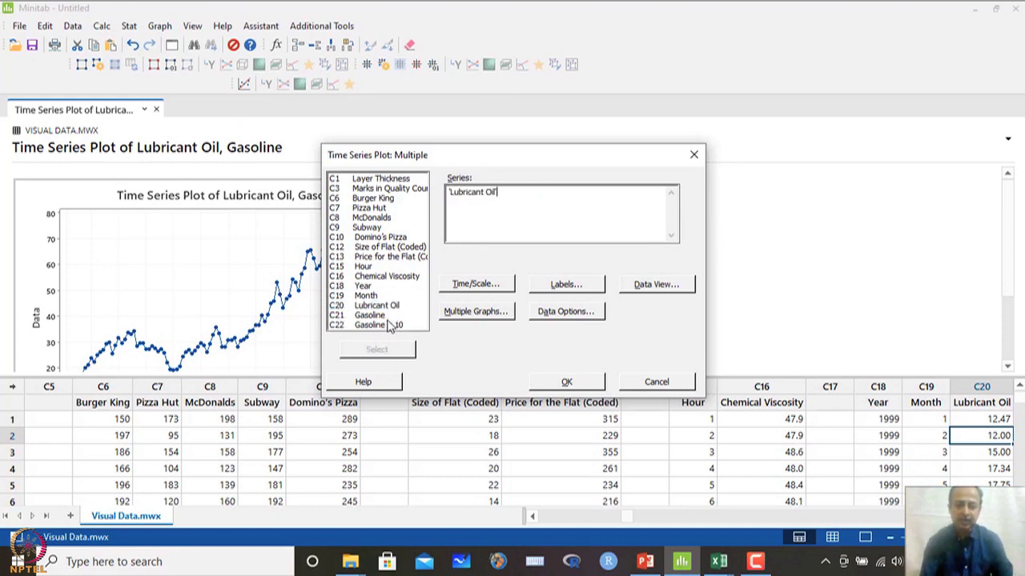
{"action": "double_click", "coordinate": [381, 326]}
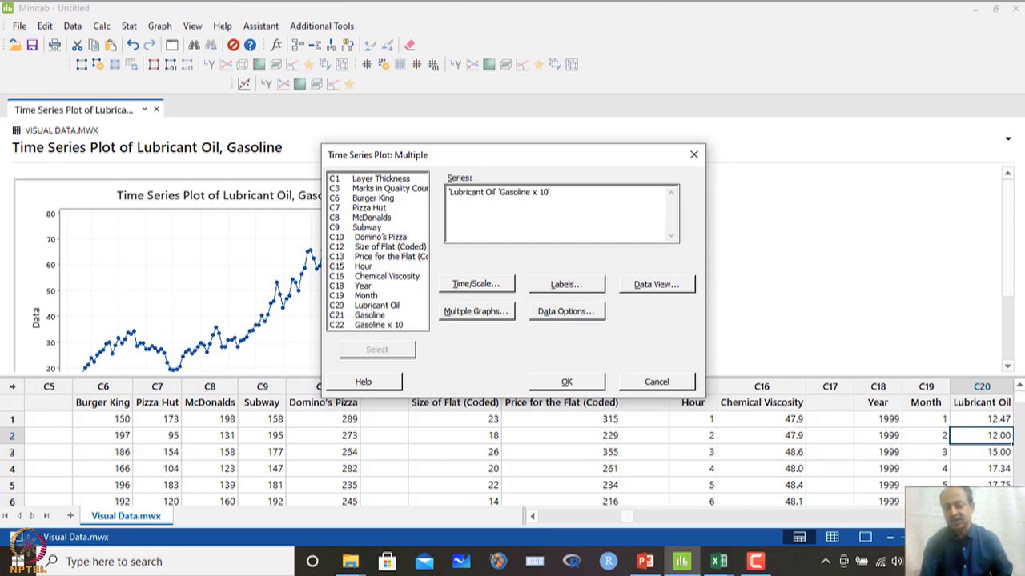
{"action": "left_click", "coordinate": [656, 382]}
- Examine the Year, Month, Lubricant Oil, Gasoline and Gasoline x 10 columns in the Visual Data worksheet
{"action": "scroll", "coordinate": [512, 452], "scroll_direction": "right", "scroll_amount": 5}
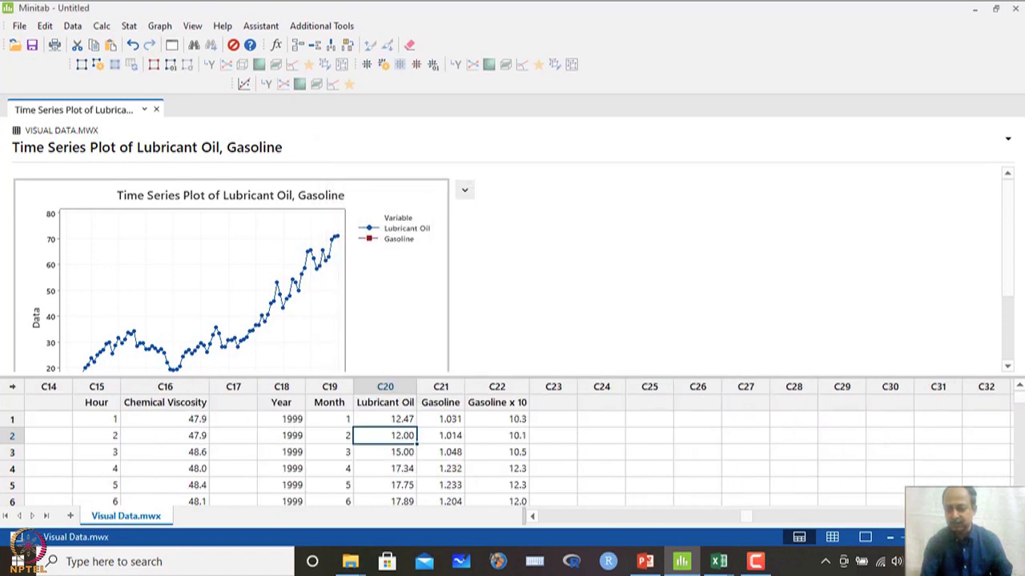
{"action": "left_click", "coordinate": [485, 402]}
{"action": "left_click", "coordinate": [509, 421]}
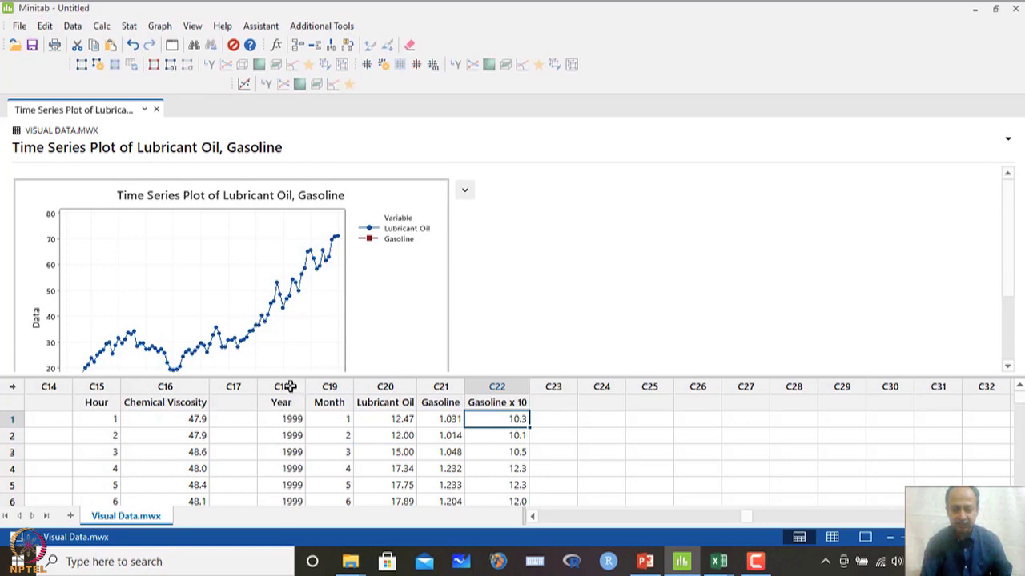
{"action": "left_click_drag", "start_coordinate": [290, 387], "coordinate": [473, 387]}
{"action": "left_click", "coordinate": [491, 418]}
{"action": "left_click", "coordinate": [502, 388]}
{"action": "left_click", "coordinate": [388, 386]}
{"action": "left_click", "coordinate": [497, 387]}
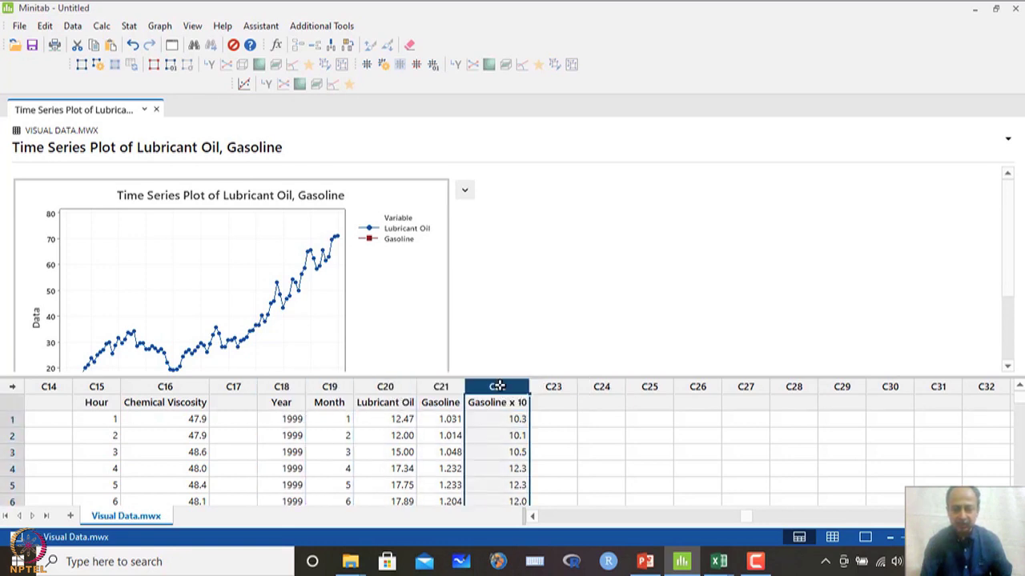
- Start a Multiple time series plot with Lubricant Oil and Gasoline x 10 as the series
{"action": "left_click", "coordinate": [160, 26]}
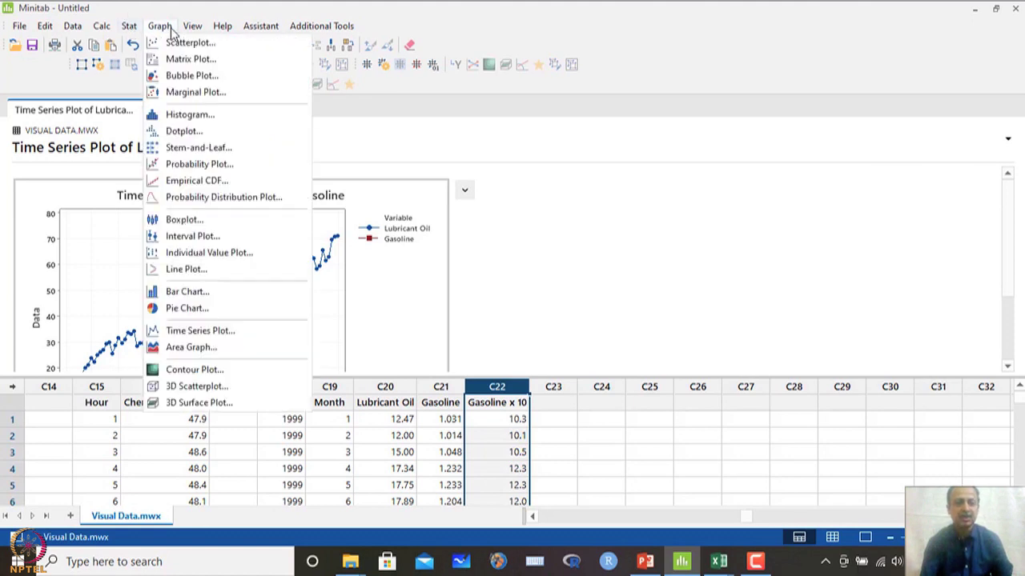
{"action": "left_click", "coordinate": [200, 330]}
{"action": "left_click", "coordinate": [398, 341]}
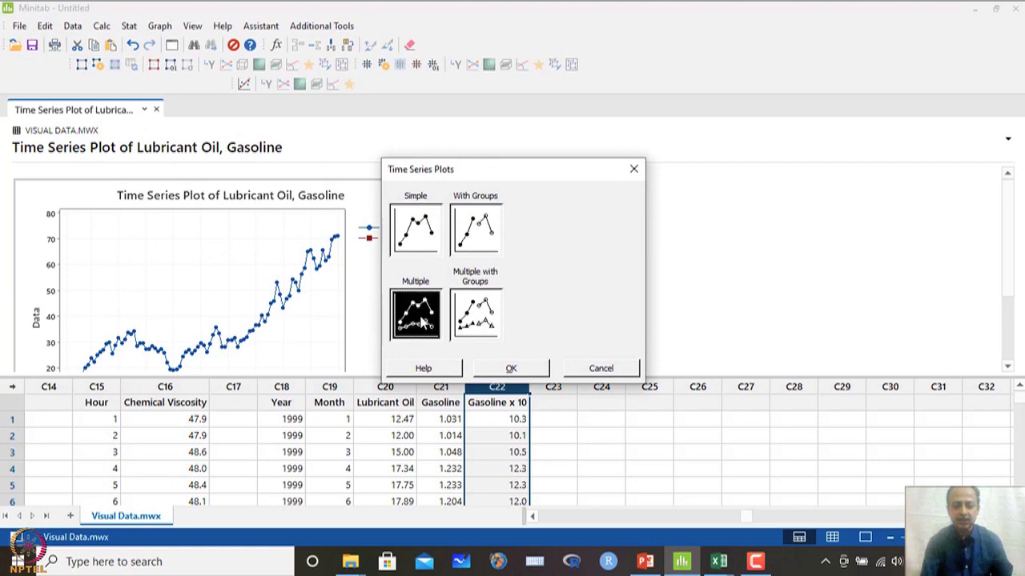
{"action": "left_click", "coordinate": [510, 368]}
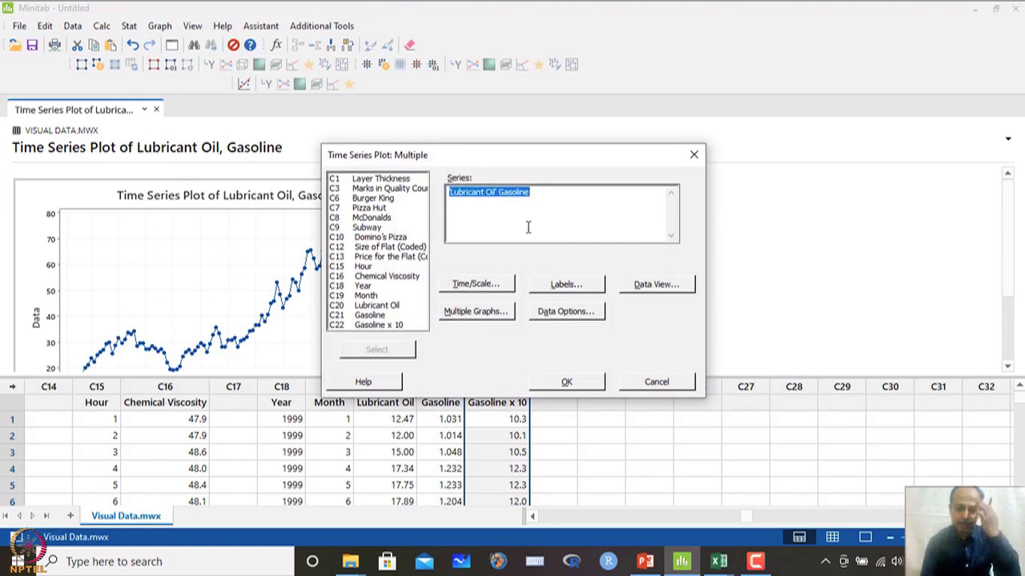
{"action": "double_click", "coordinate": [376, 305]}
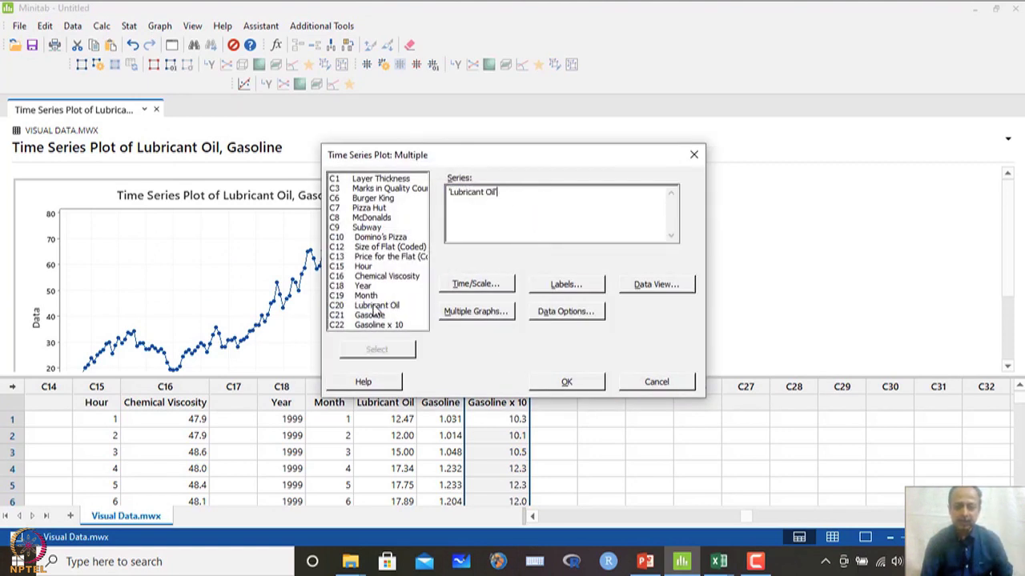
{"action": "double_click", "coordinate": [392, 325]}
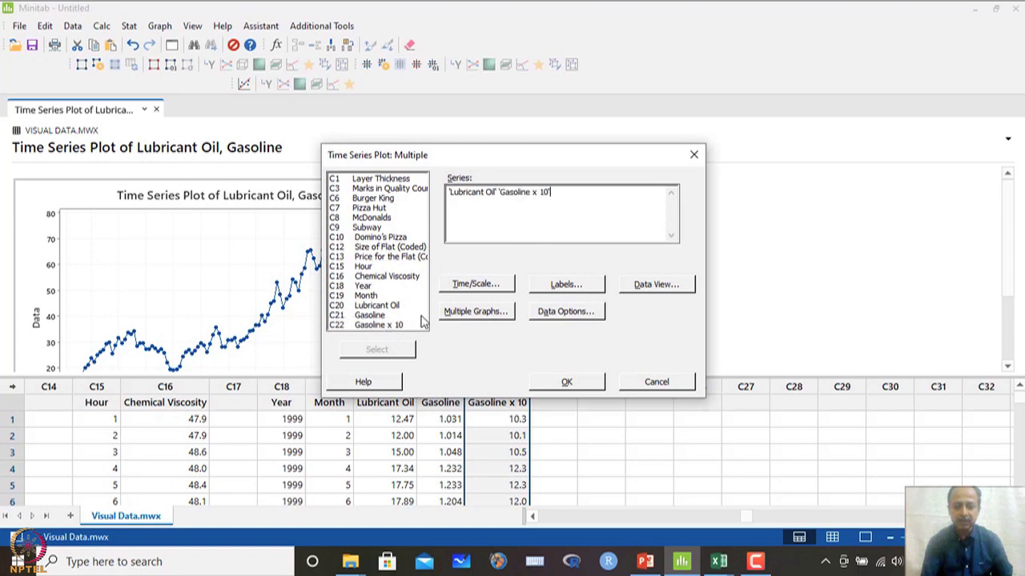
- Keep the Stamp time scale with the Year column and generate the plot of Lubricant Oil and Gasoline x 10
{"action": "left_click", "coordinate": [489, 286]}
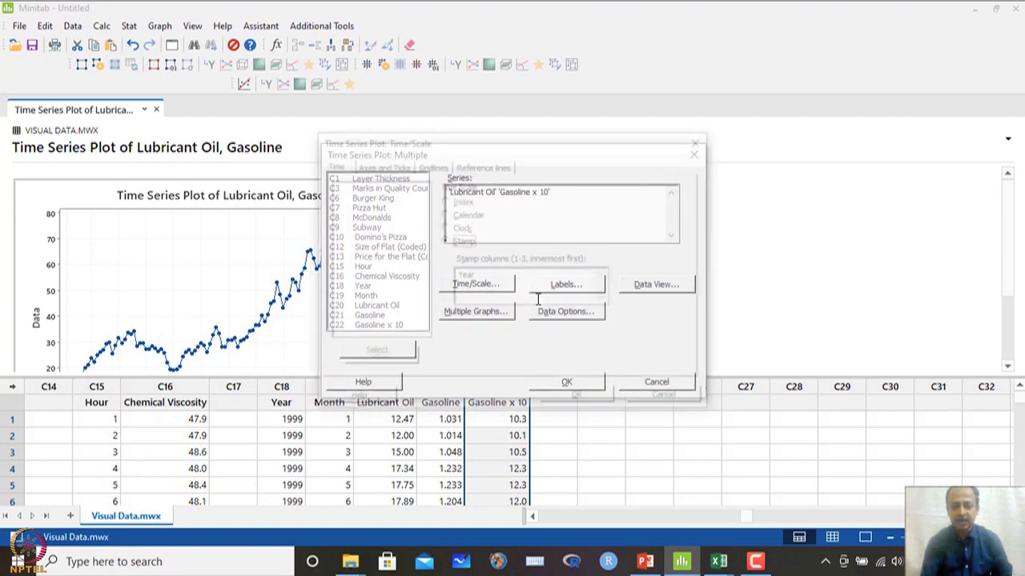
{"action": "left_click", "coordinate": [513, 288]}
{"action": "left_click", "coordinate": [579, 400]}
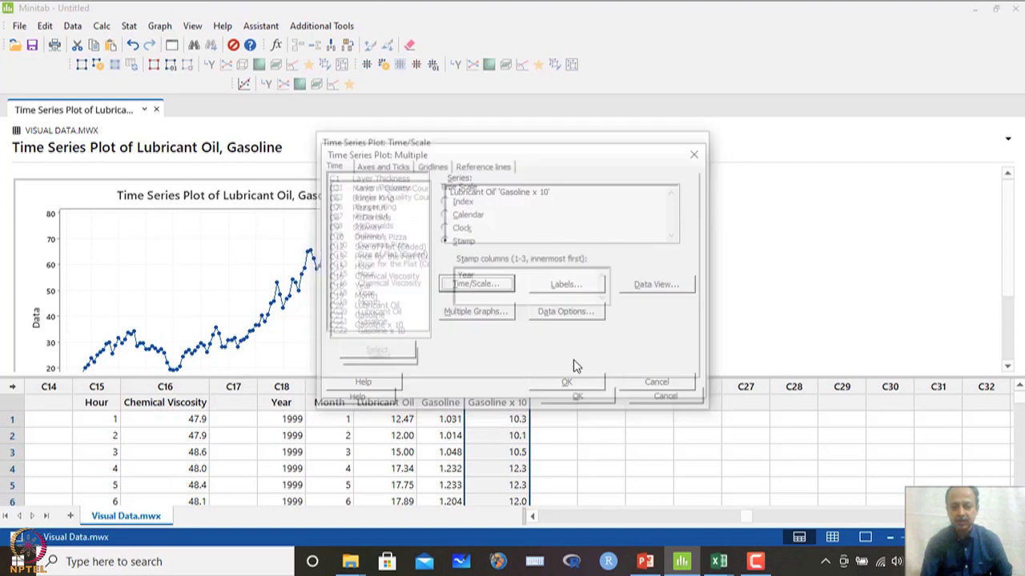
{"action": "left_click", "coordinate": [566, 382]}
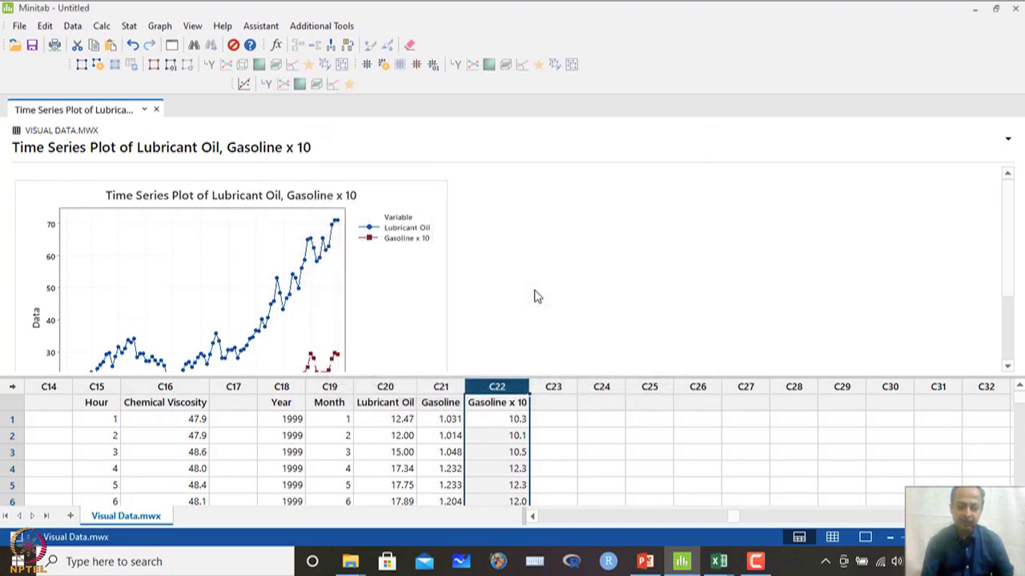
- Compare the Lubricant Oil and Gasoline x 10 trends in the graph editor, and close the editor and the plot output
{"action": "double_click", "coordinate": [383, 228]}
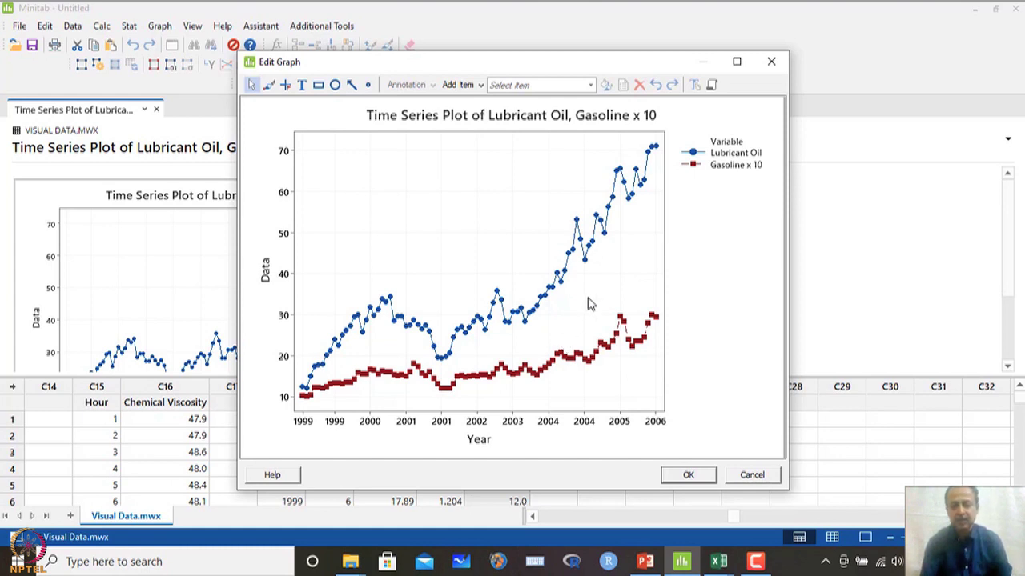
{"action": "left_click", "coordinate": [752, 476]}
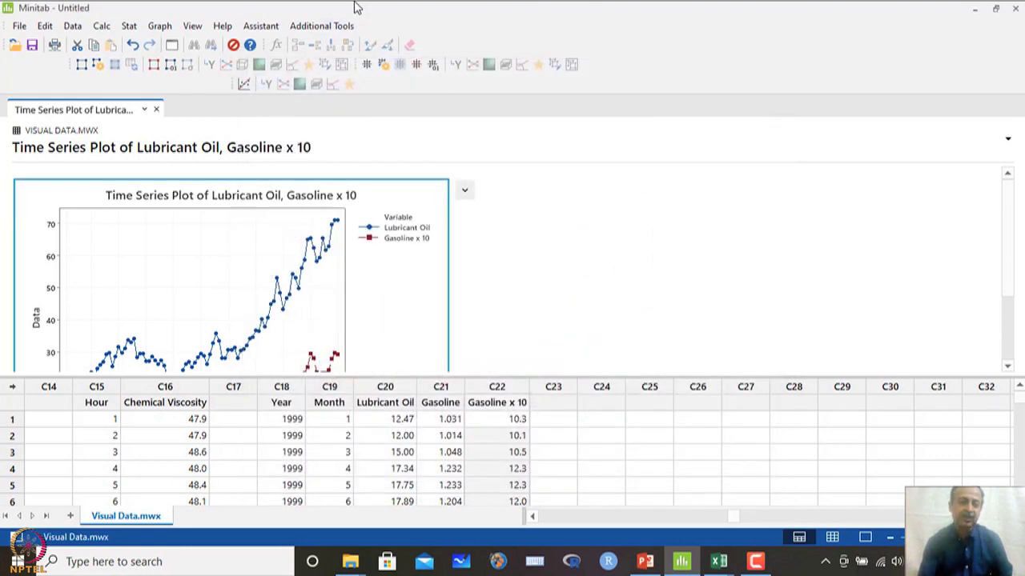
{"action": "left_click", "coordinate": [158, 109]}
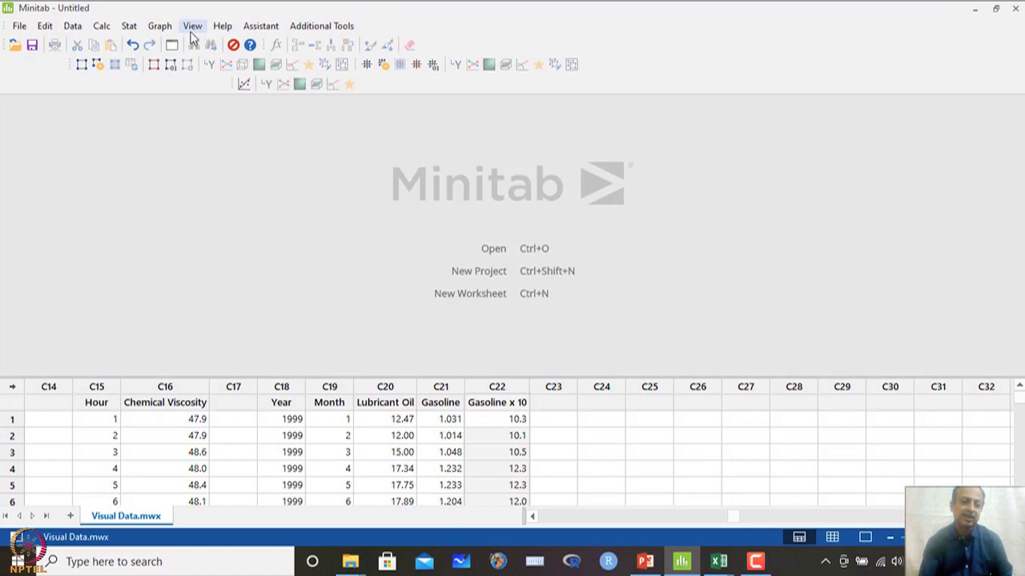
- Start a Correlation analysis with Lubricant Oil and Gasoline as the variables
{"action": "left_click", "coordinate": [131, 27]}
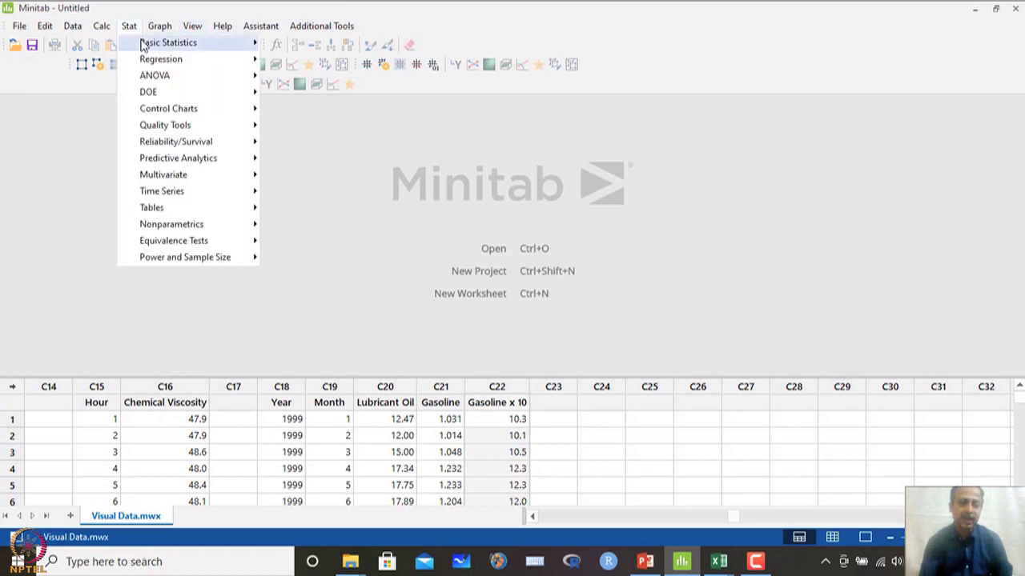
{"action": "mouse_move", "coordinate": [144, 42]}
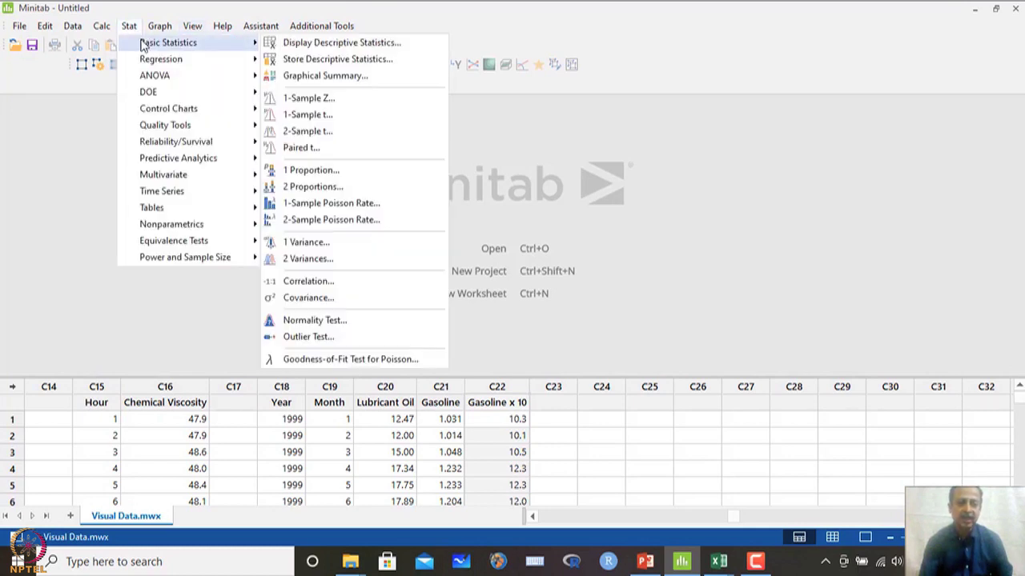
{"action": "left_click", "coordinate": [309, 281]}
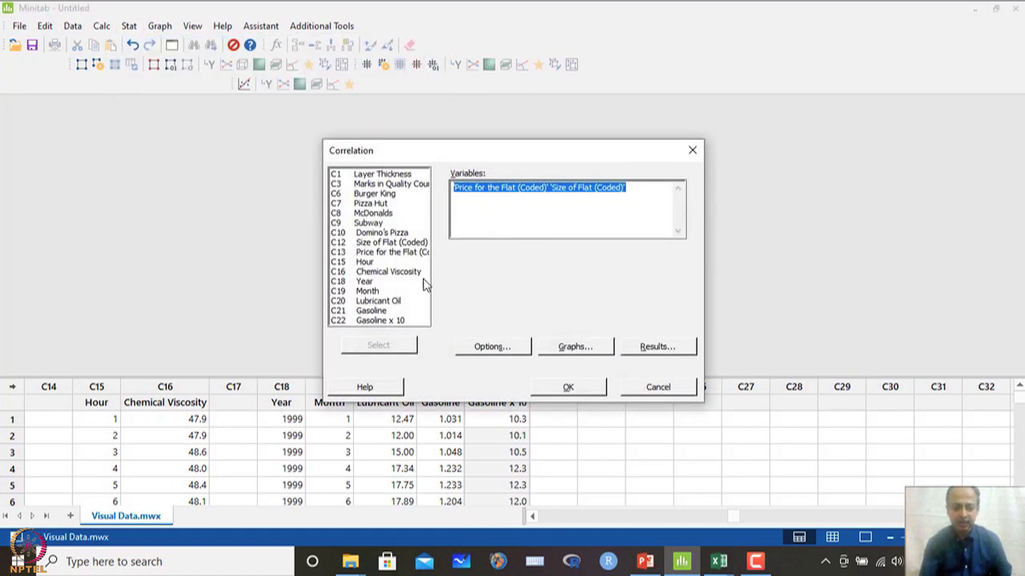
{"action": "double_click", "coordinate": [376, 301]}
{"action": "double_click", "coordinate": [375, 311]}
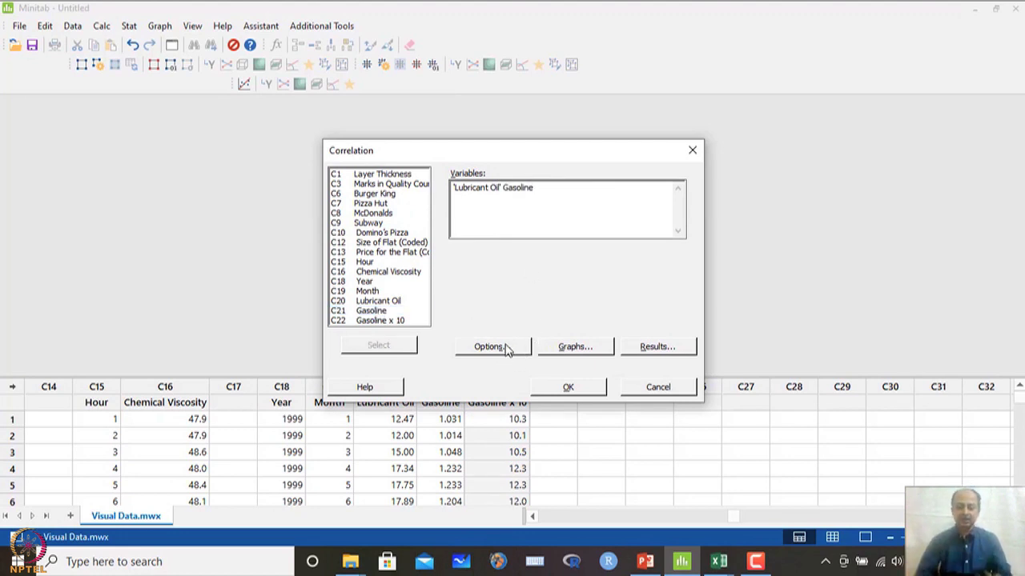
- Keep Pearson correlation at the 95.0 confidence level and a lower-left matrix plot that displays correlations
{"action": "left_click", "coordinate": [490, 346]}
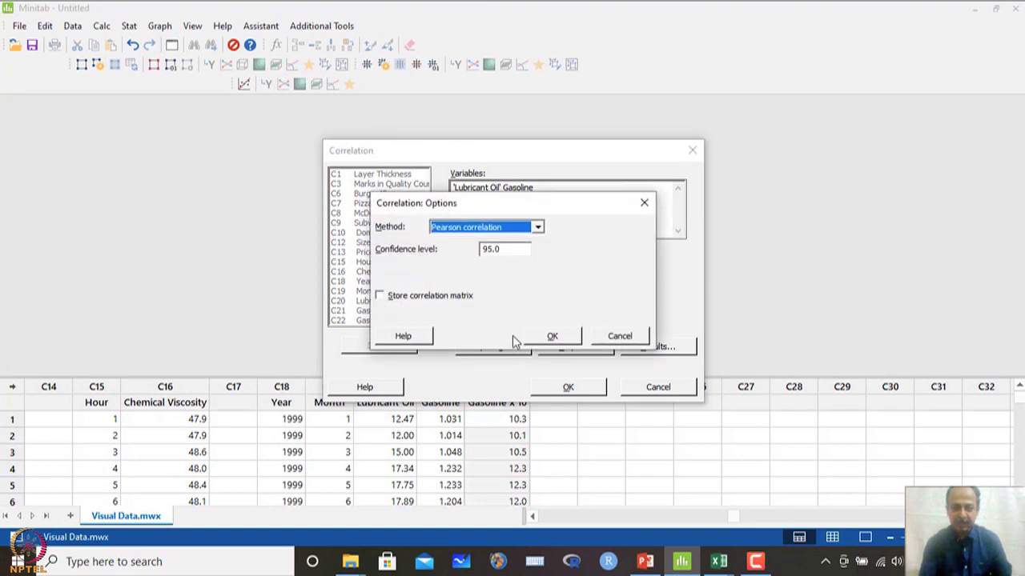
{"action": "left_click", "coordinate": [529, 231]}
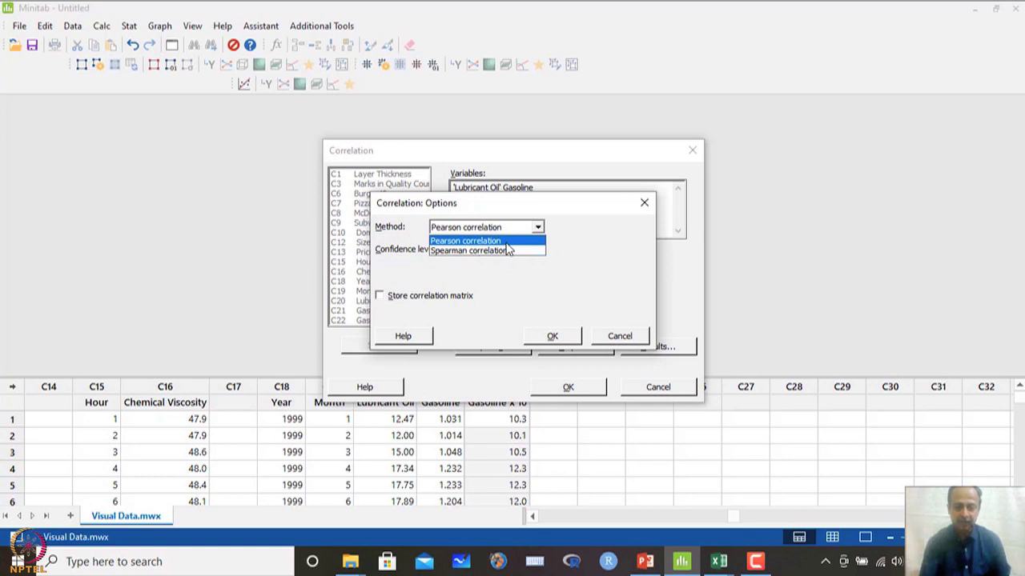
{"action": "left_click", "coordinate": [508, 241]}
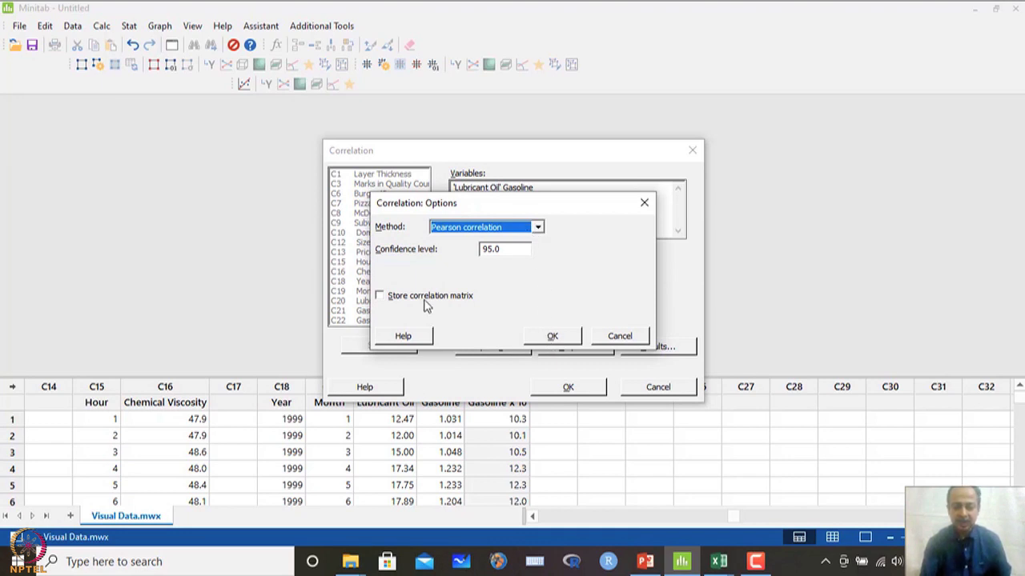
{"action": "left_click", "coordinate": [562, 341]}
{"action": "left_click", "coordinate": [582, 348]}
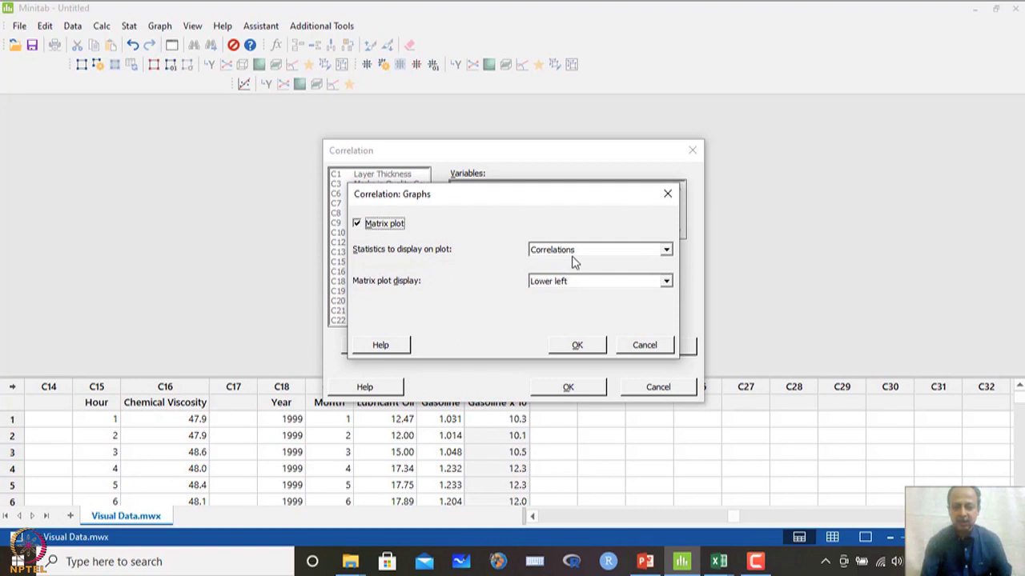
{"action": "left_click", "coordinate": [586, 350]}
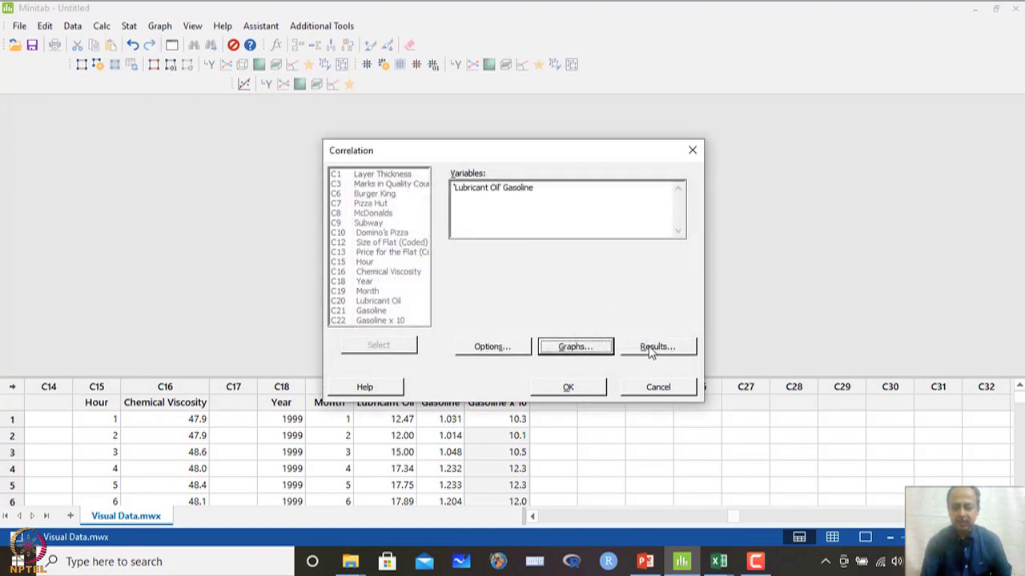
- Run the correlation with the method, correlation matrix and pairwise table as results, and examine the matrix plot in the graph editor
{"action": "left_click", "coordinate": [649, 350]}
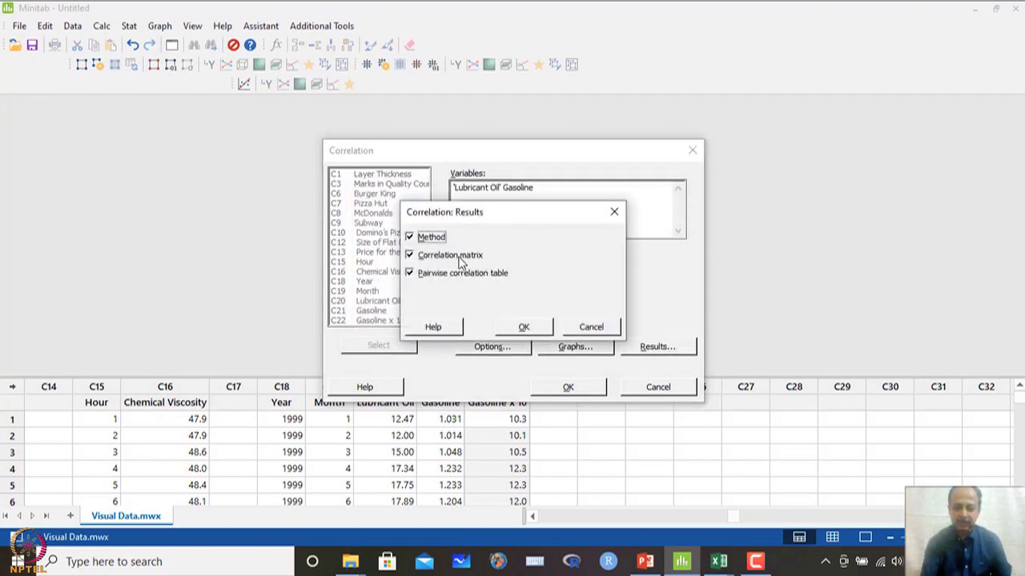
{"action": "left_click", "coordinate": [524, 327]}
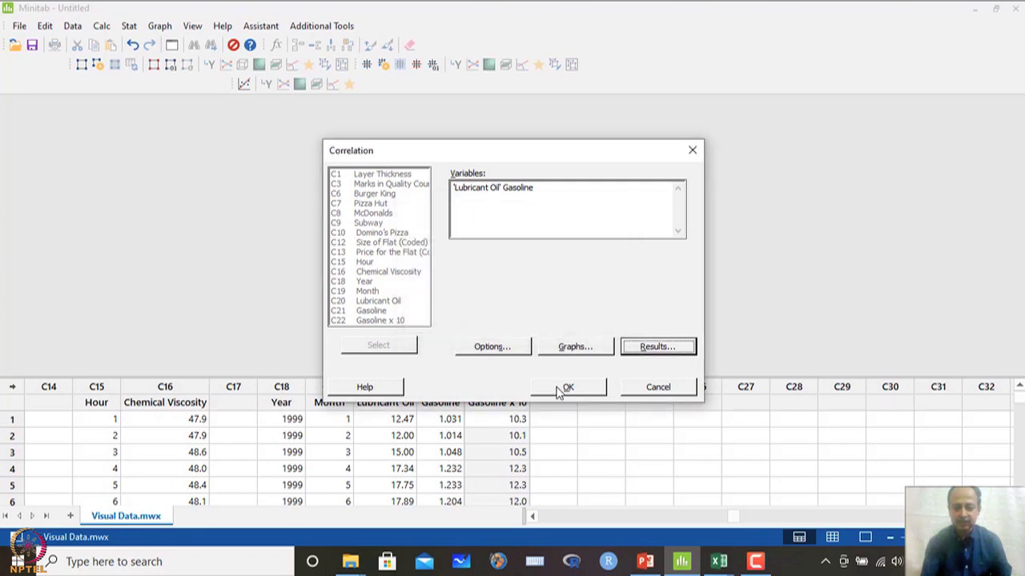
{"action": "left_click", "coordinate": [560, 387]}
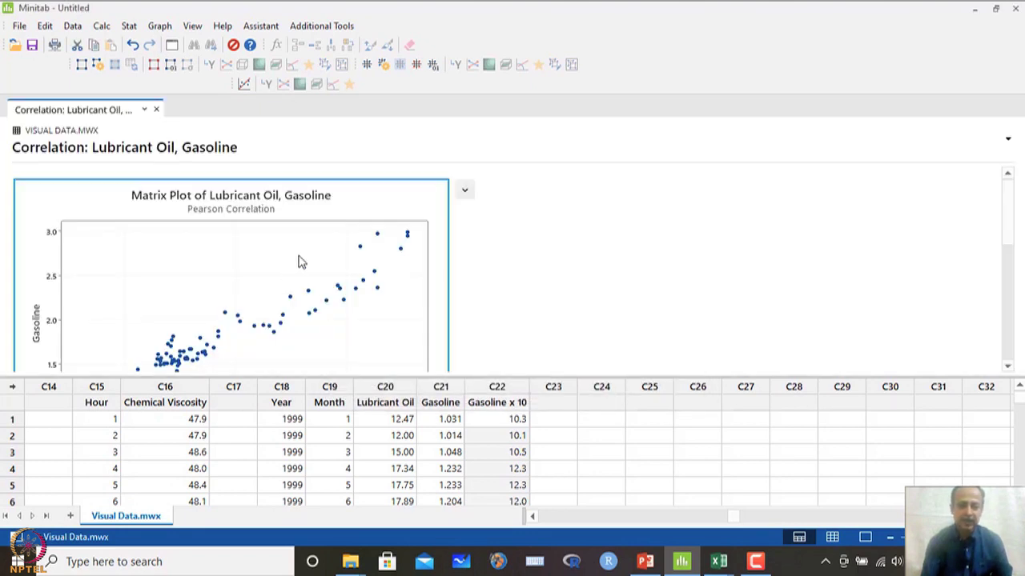
{"action": "double_click", "coordinate": [357, 259]}
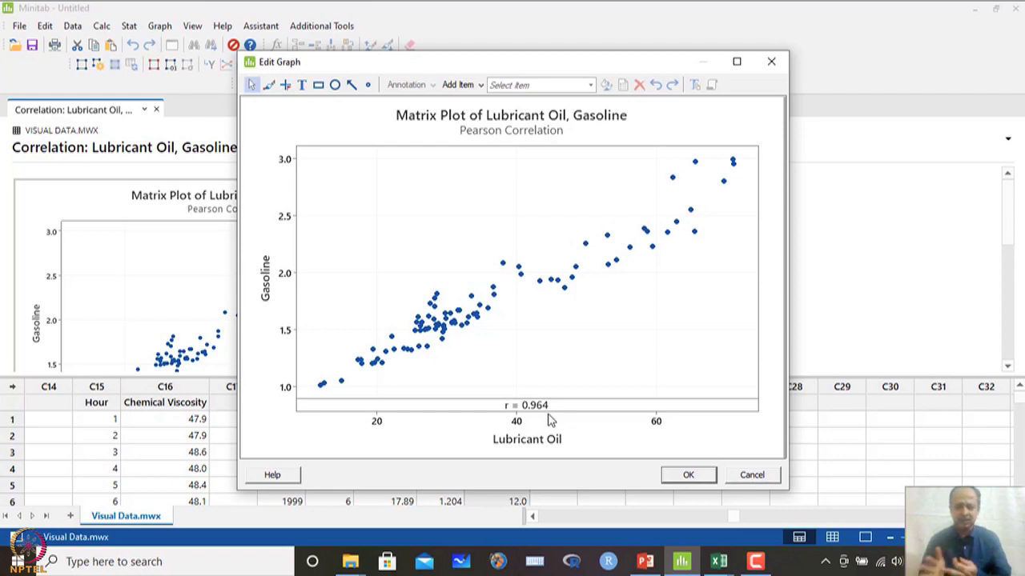
{"action": "left_click", "coordinate": [755, 478]}
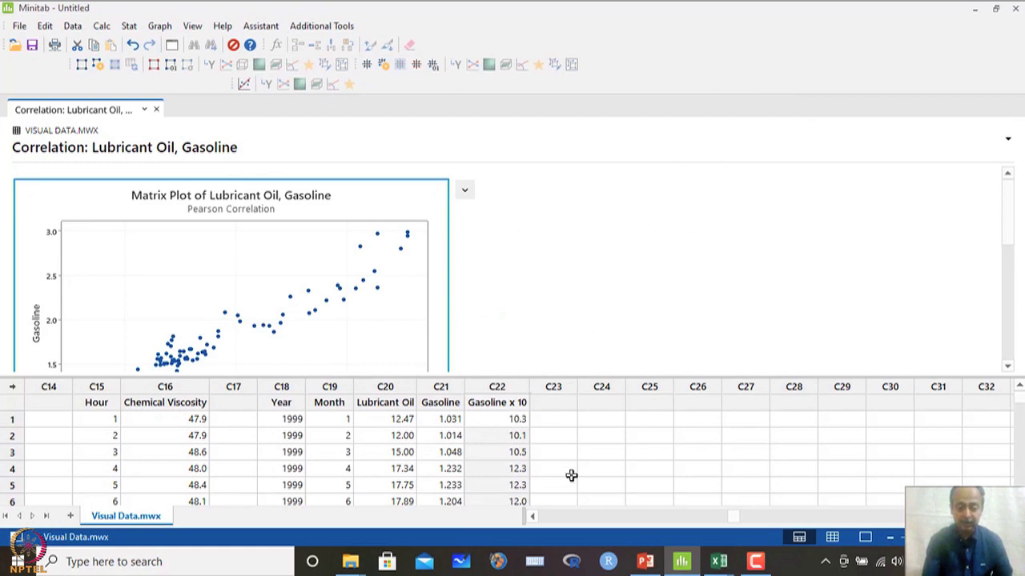
- Switch to PowerPoint and present the slides from the Time Series Plot through to the Pie Chart of Country
{"action": "left_click", "coordinate": [645, 562]}
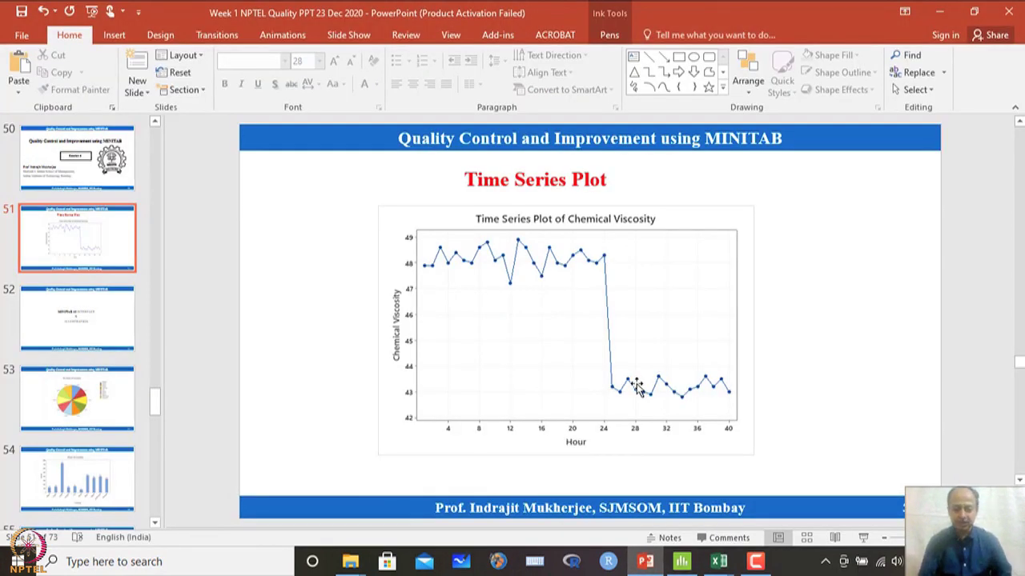
{"action": "left_click", "coordinate": [866, 543]}
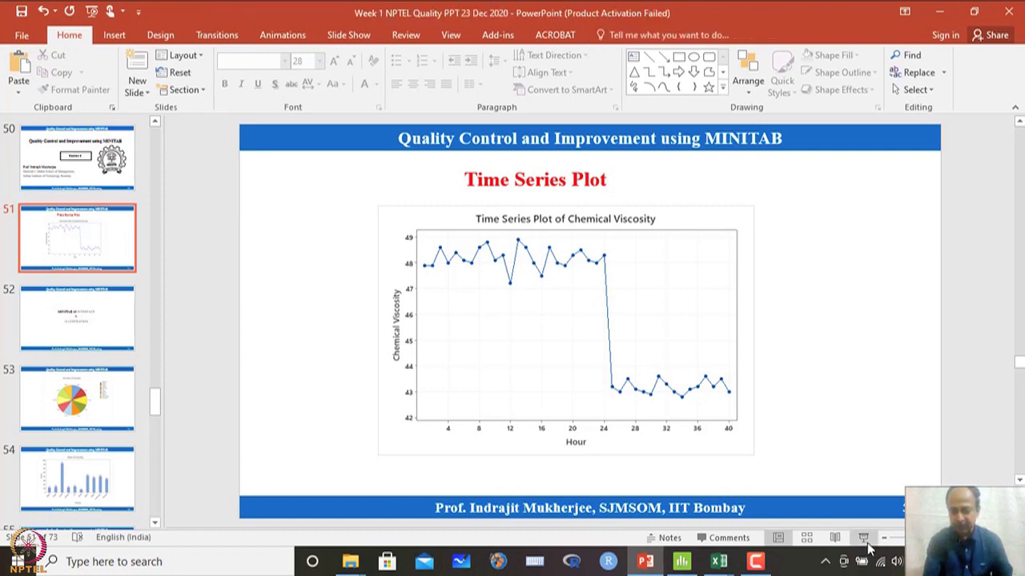
{"action": "left_click", "coordinate": [713, 442]}
{"action": "left_click", "coordinate": [713, 442]}
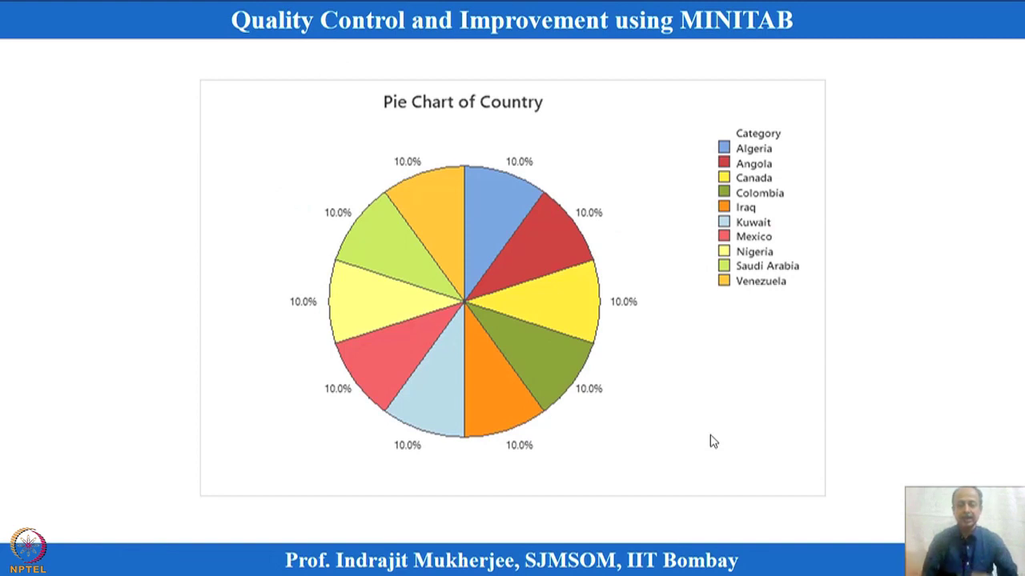
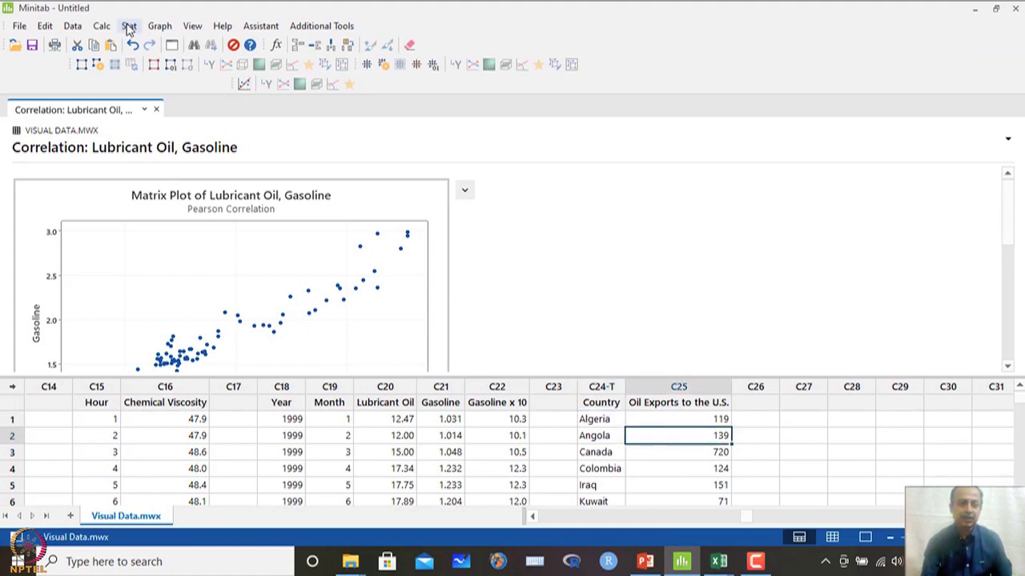
- Start a Simple bar chart in Minitab with the bars representing Counts of unique values
{"action": "left_click", "coordinate": [159, 26]}
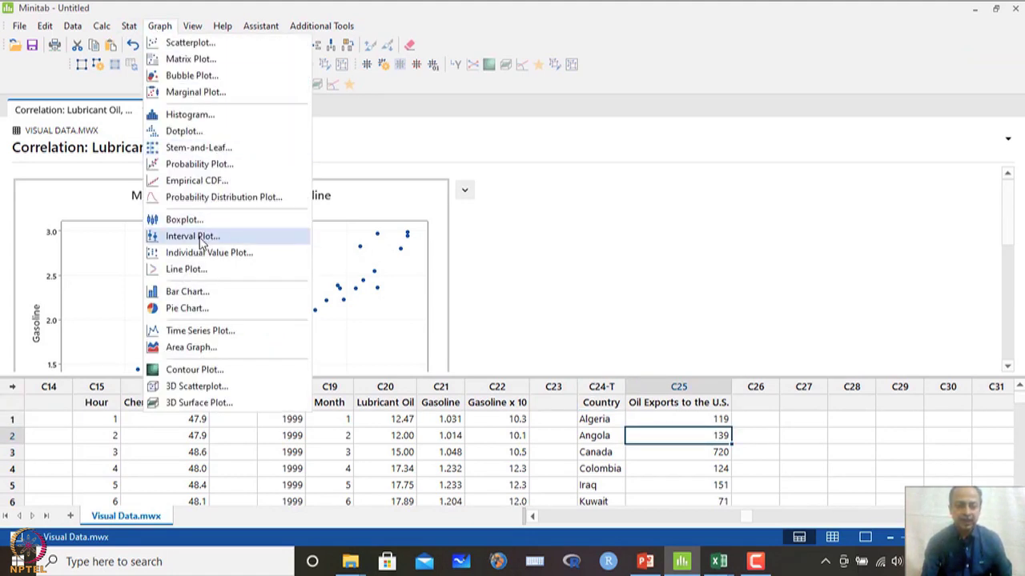
{"action": "left_click", "coordinate": [199, 295]}
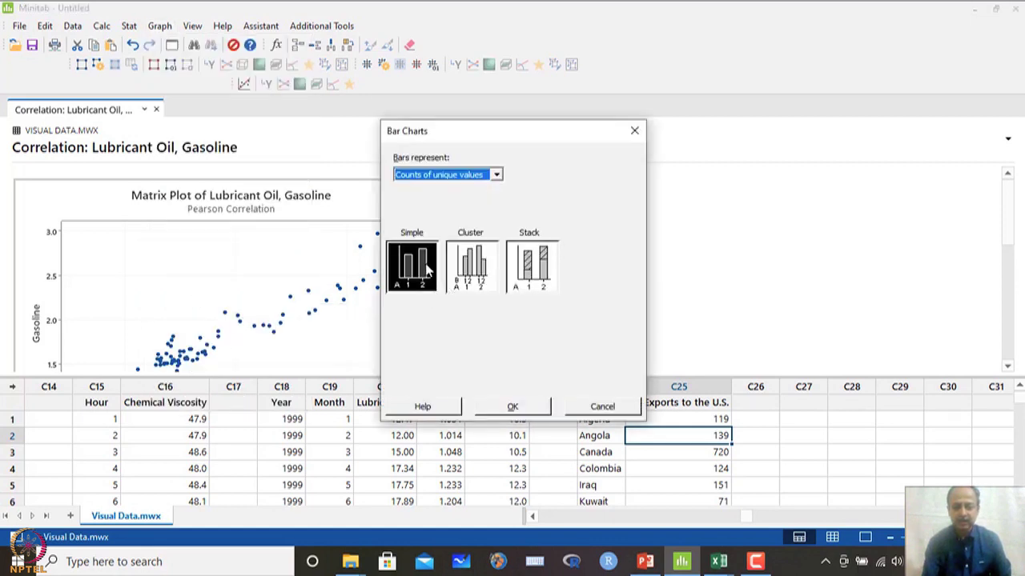
{"action": "left_click", "coordinate": [467, 175]}
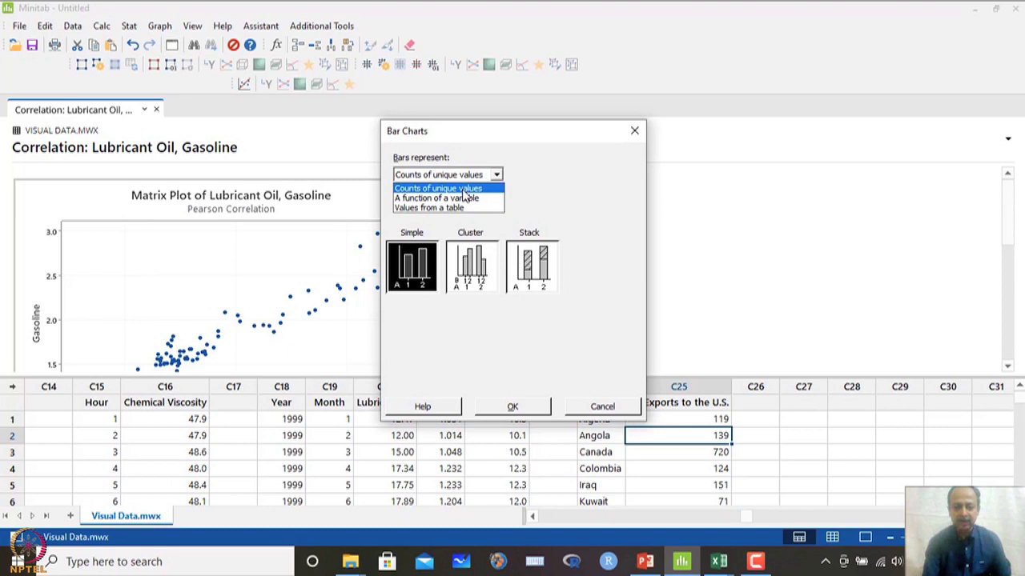
{"action": "left_click", "coordinate": [465, 192]}
{"action": "left_click", "coordinate": [467, 176]}
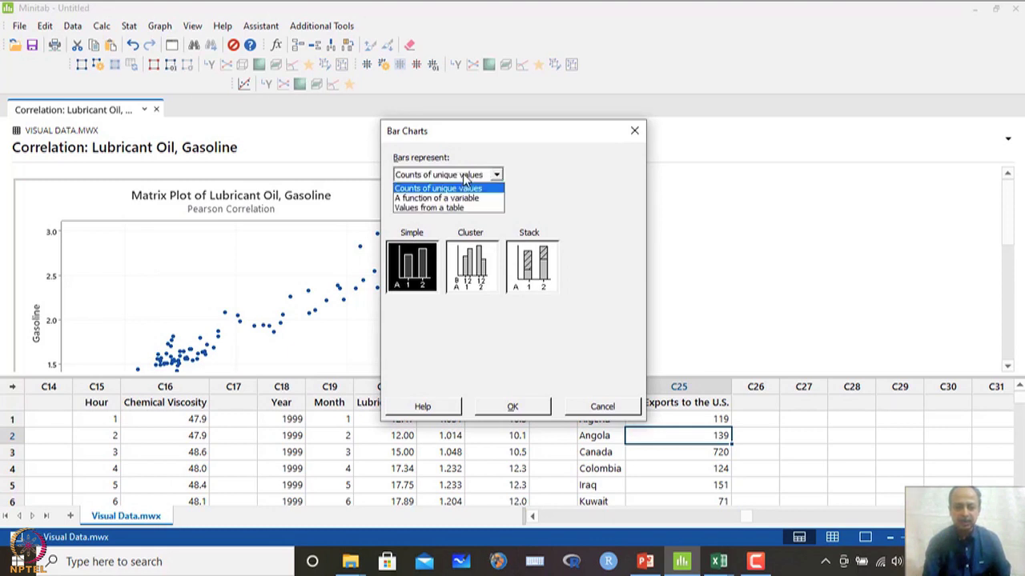
{"action": "left_click", "coordinate": [467, 177]}
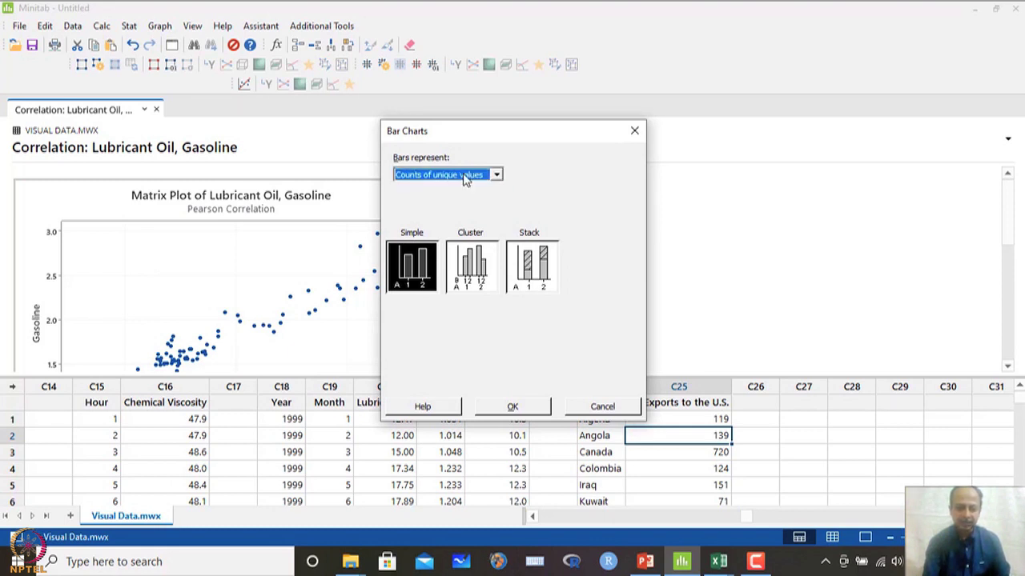
{"action": "left_click", "coordinate": [417, 269]}
{"action": "left_click", "coordinate": [516, 409]}
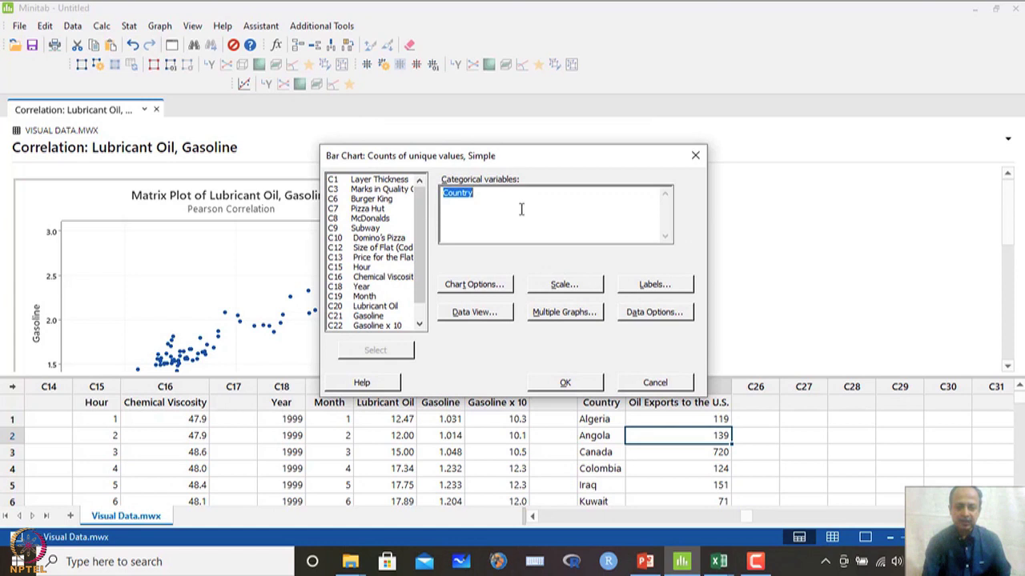
- Set Country as the categorical variable of the bar chart and accept the existing chart options
{"action": "scroll", "coordinate": [418, 284], "scroll_direction": "down", "scroll_amount": 1}
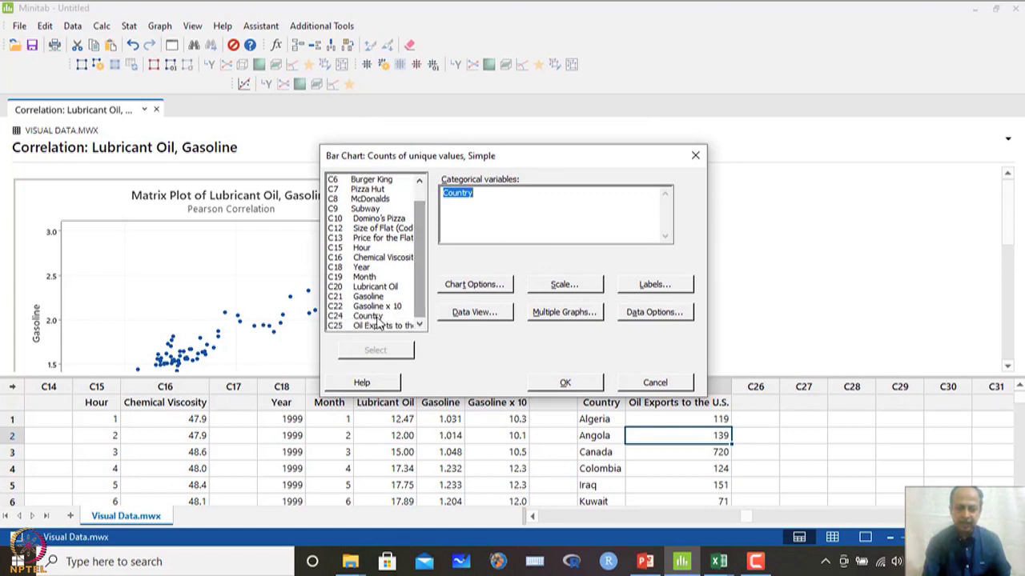
{"action": "double_click", "coordinate": [378, 318]}
{"action": "left_click_drag", "start_coordinate": [483, 196], "coordinate": [437, 194]}
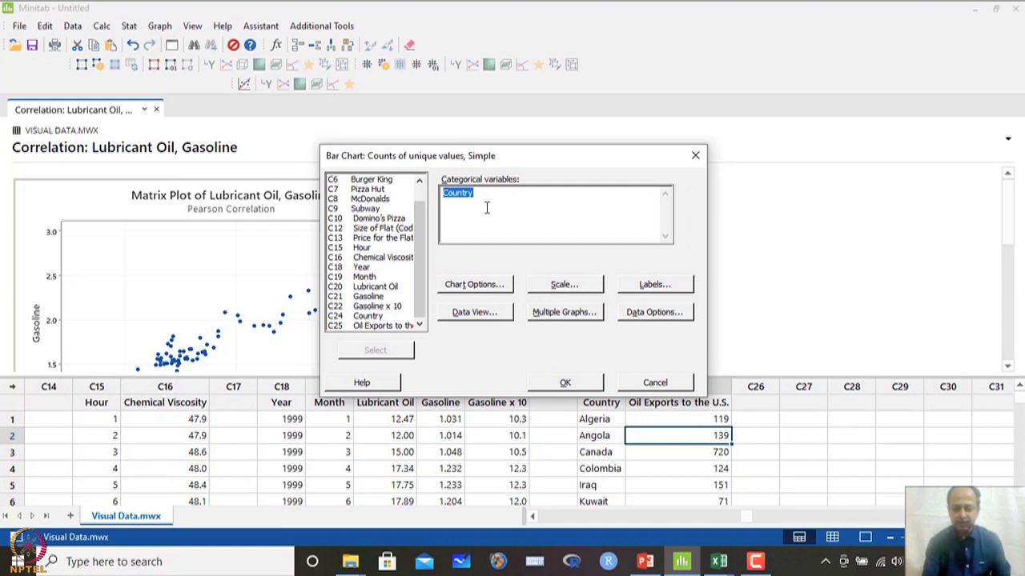
{"action": "double_click", "coordinate": [378, 318]}
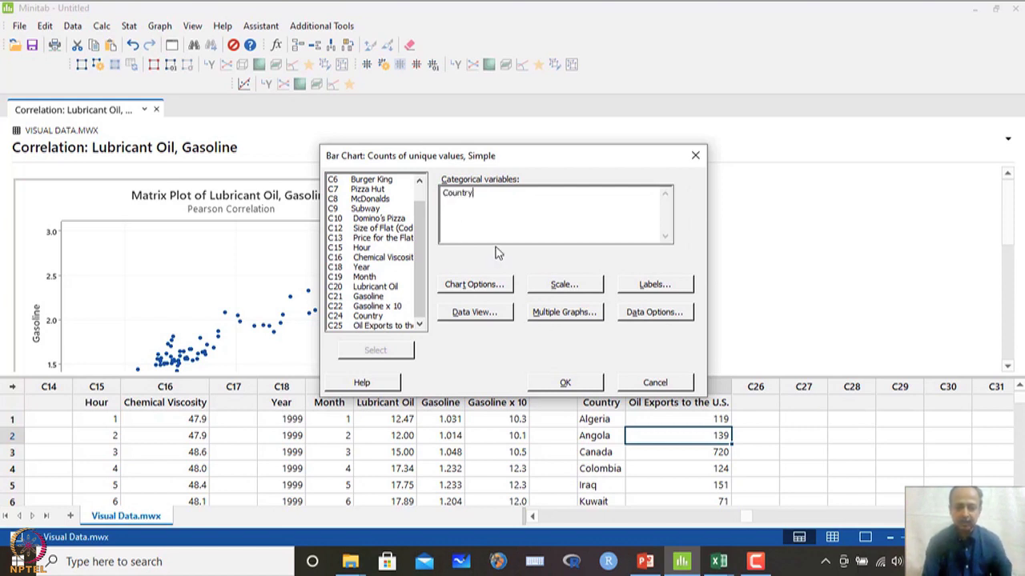
{"action": "left_click", "coordinate": [491, 292]}
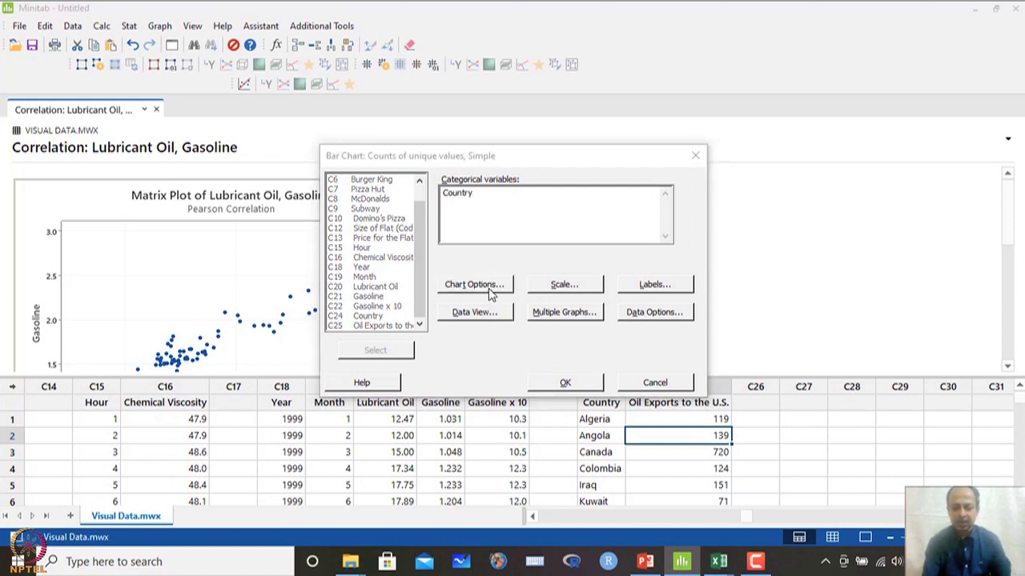
{"action": "left_click", "coordinate": [560, 401]}
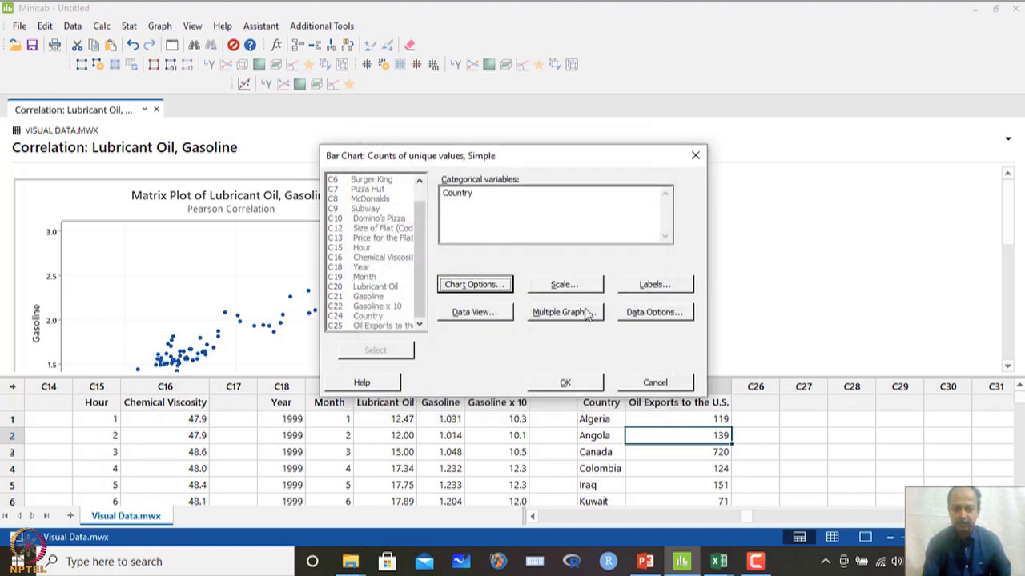
- Set the bar chart's data labels to use y-value labels
{"action": "left_click", "coordinate": [655, 286]}
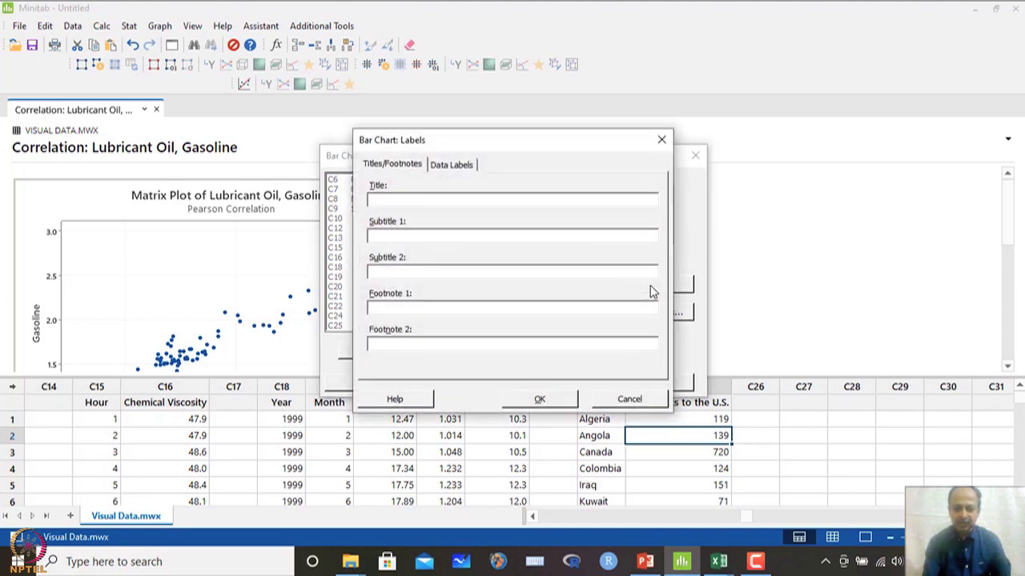
{"action": "left_click", "coordinate": [449, 166]}
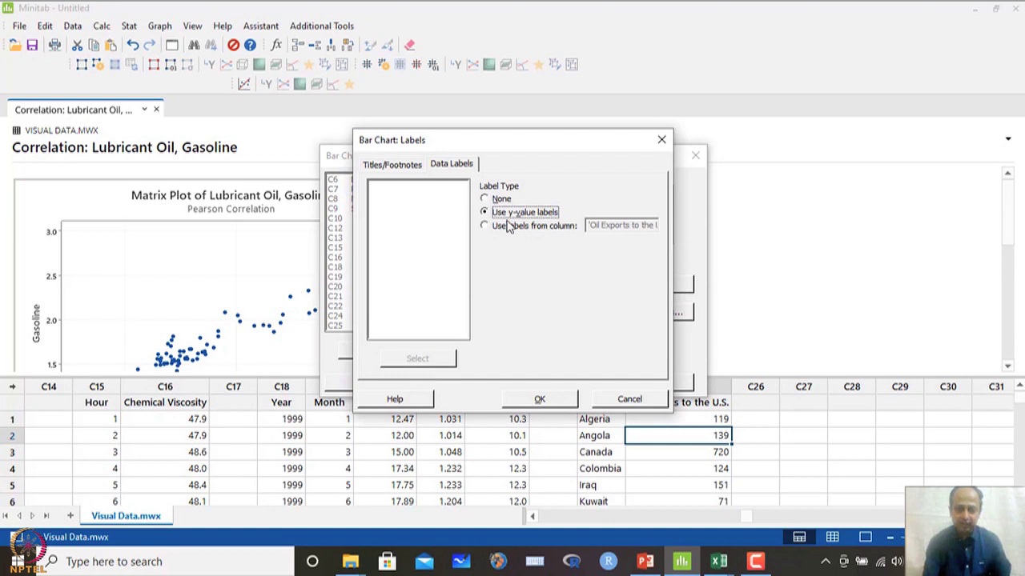
{"action": "left_click", "coordinate": [484, 199]}
{"action": "left_click", "coordinate": [485, 213]}
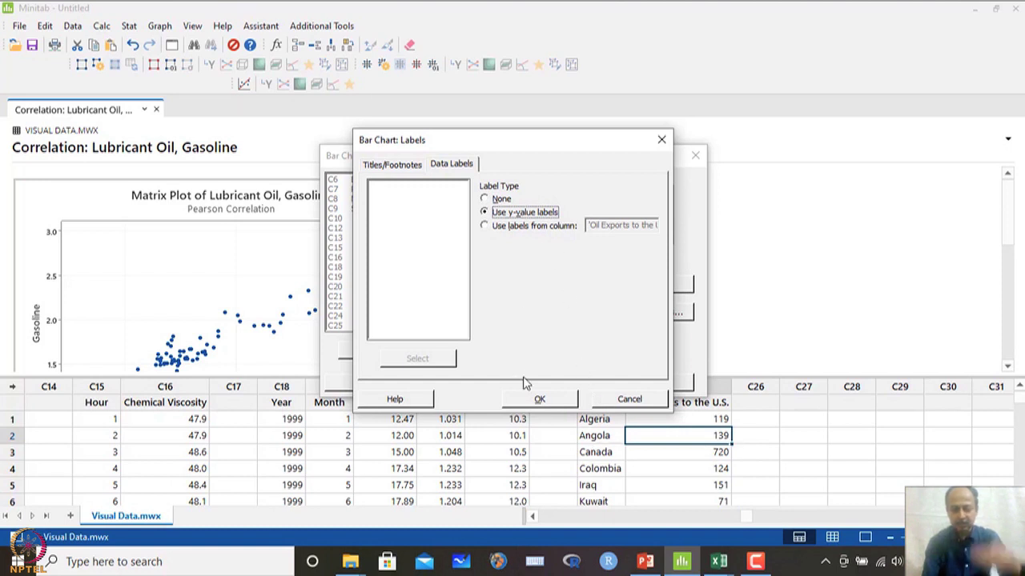
{"action": "left_click", "coordinate": [539, 400]}
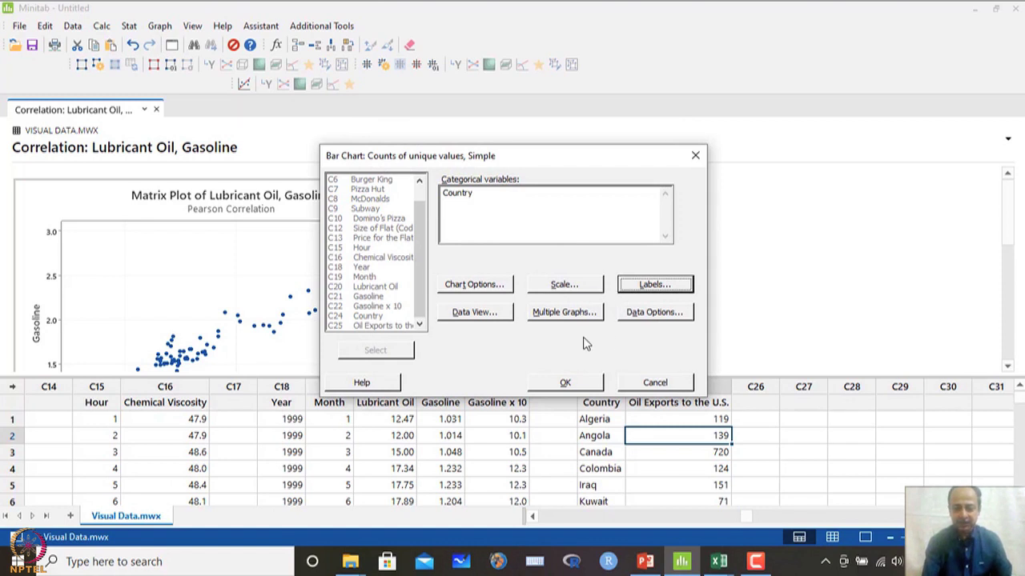
- Set Oil Exports to the U.S. as the frequency variable in the bar chart's data options
{"action": "left_click", "coordinate": [682, 315]}
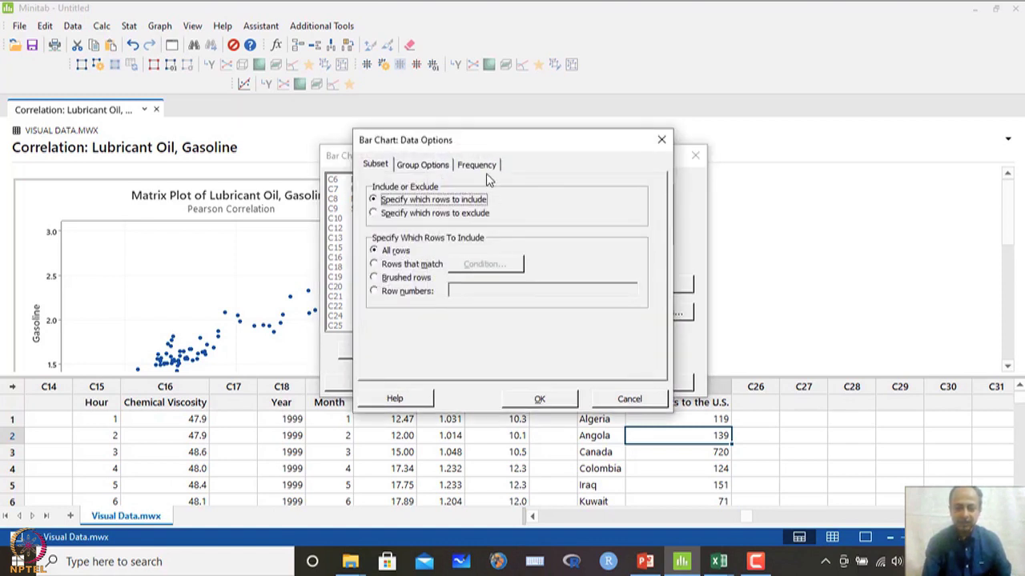
{"action": "left_click", "coordinate": [484, 166]}
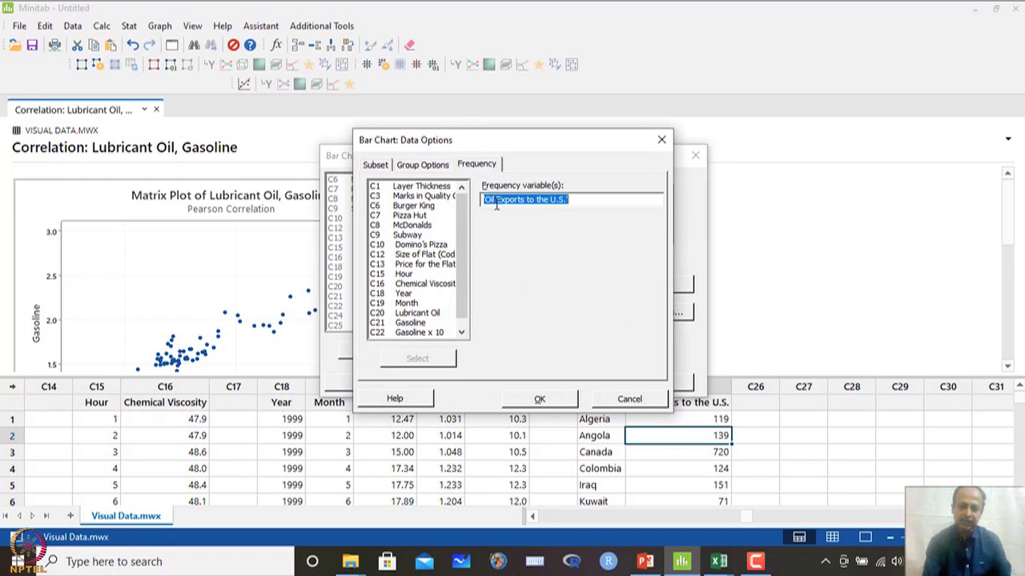
{"action": "key", "text": "BackSpace"}
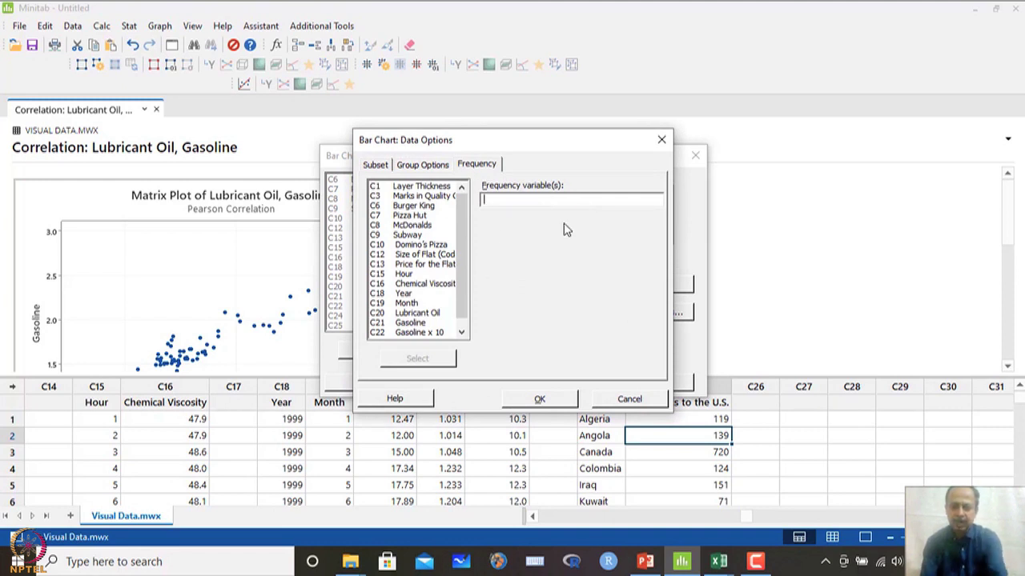
{"action": "scroll", "coordinate": [420, 314], "scroll_direction": "down", "scroll_amount": 1}
{"action": "double_click", "coordinate": [417, 331]}
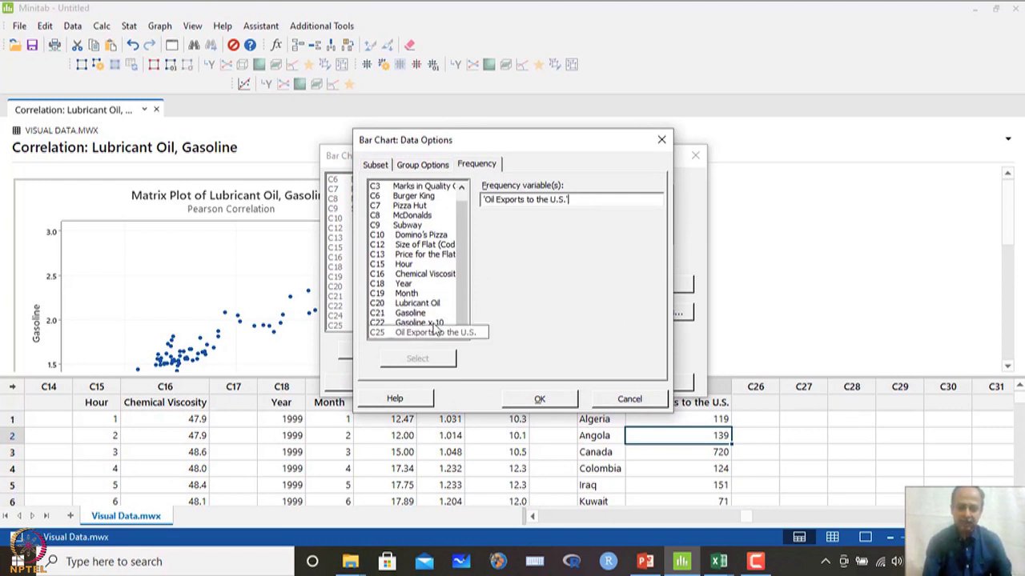
{"action": "left_click", "coordinate": [539, 398]}
- Generate the bar chart of Country and open it in the graph editor to compare the countries' oil exports
{"action": "left_click", "coordinate": [577, 383]}
{"action": "scroll", "coordinate": [338, 288], "scroll_direction": "down", "scroll_amount": 3}
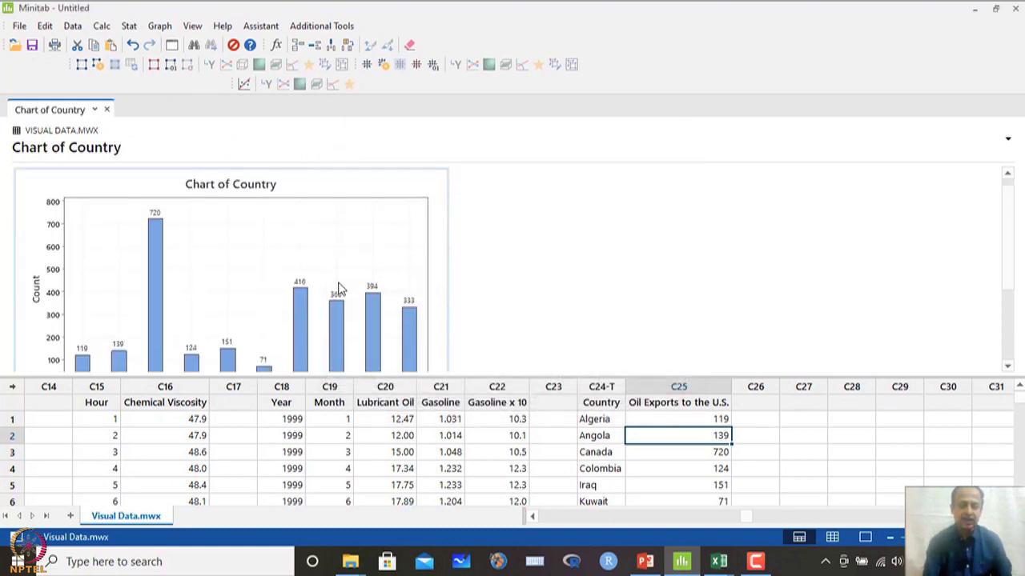
{"action": "scroll", "coordinate": [340, 284], "scroll_direction": "up", "scroll_amount": 3}
{"action": "double_click", "coordinate": [340, 284]}
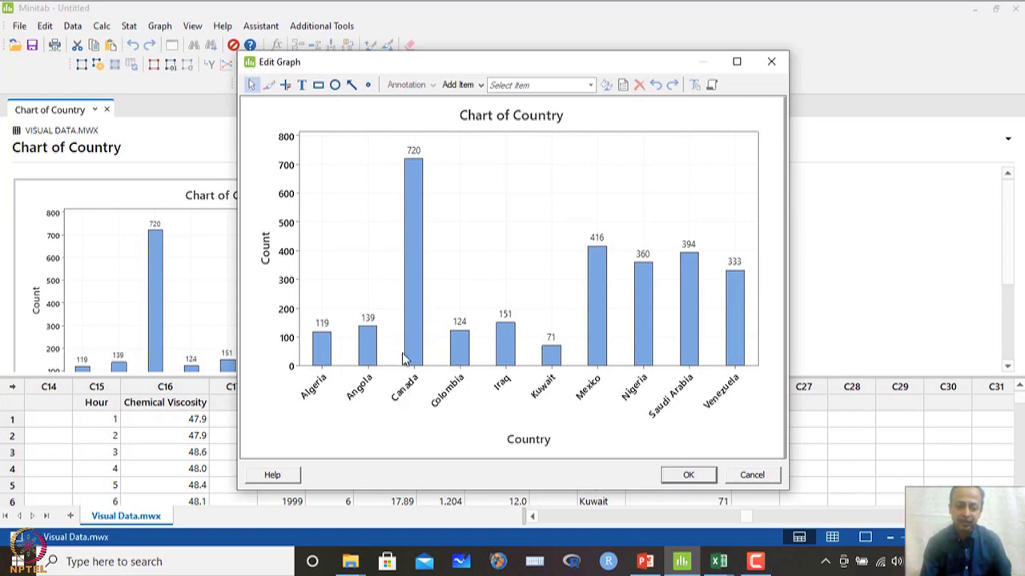
- Close the bar chart's graph editor and start a pie chart with Country as the categorical variable
{"action": "mouse_move", "coordinate": [404, 356]}
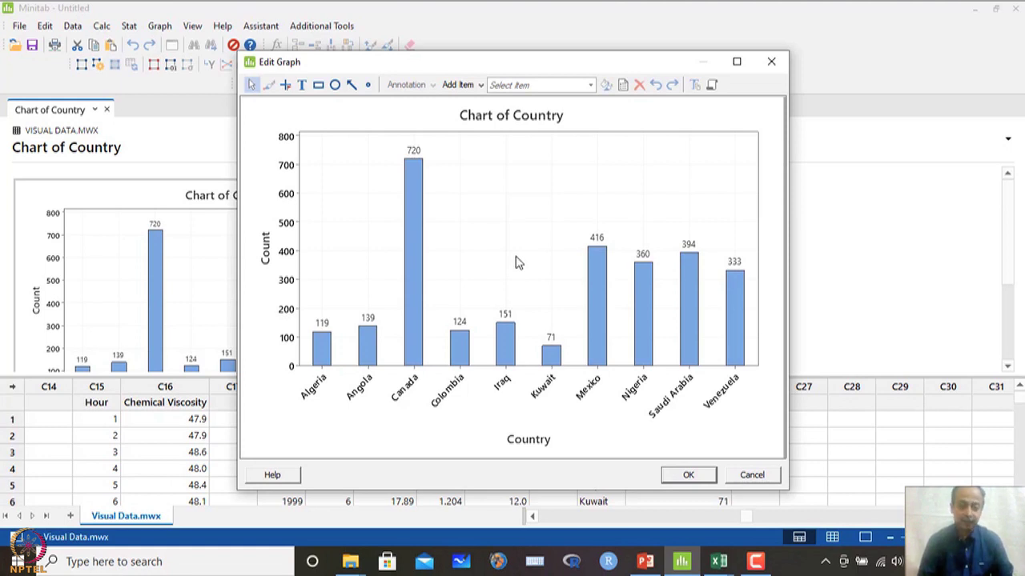
{"action": "left_click", "coordinate": [756, 478]}
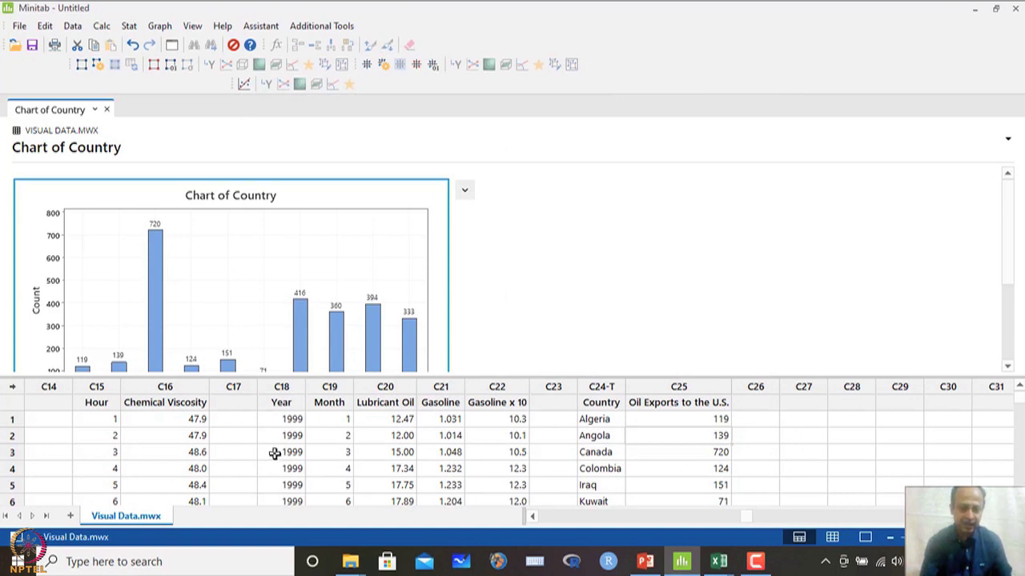
{"action": "left_click", "coordinate": [606, 402]}
{"action": "left_click", "coordinate": [605, 419]}
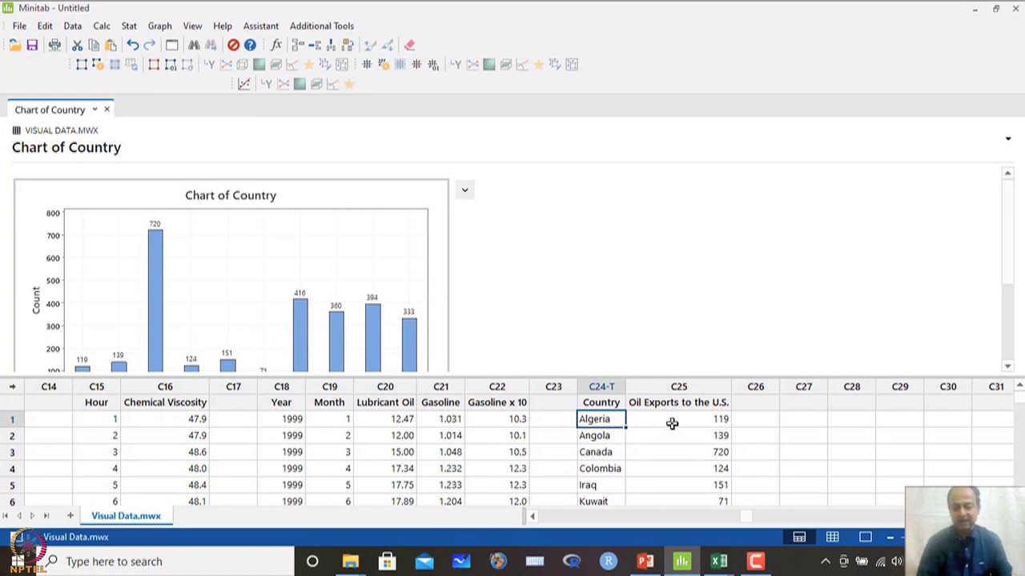
{"action": "left_click", "coordinate": [161, 29]}
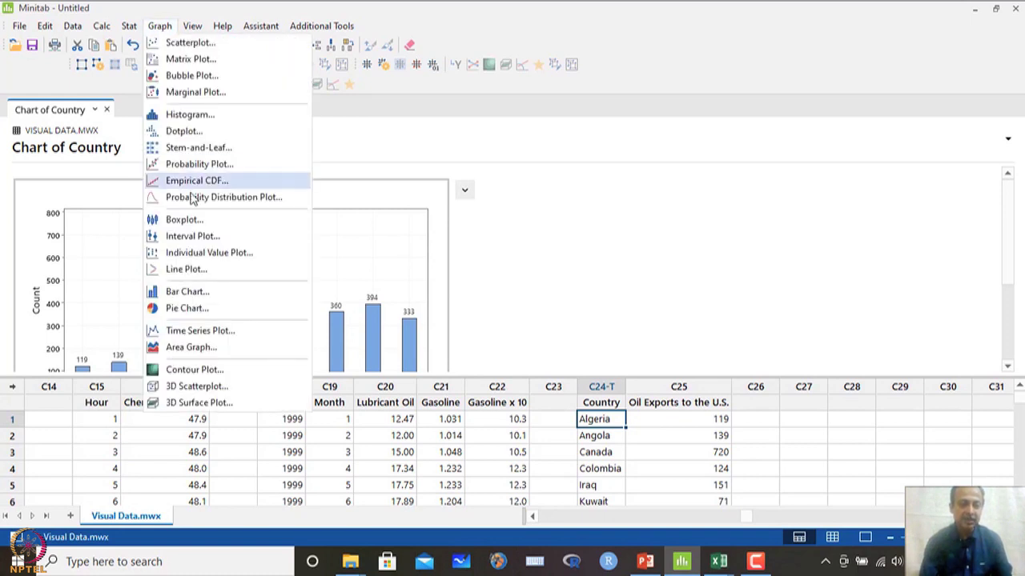
{"action": "left_click", "coordinate": [197, 308]}
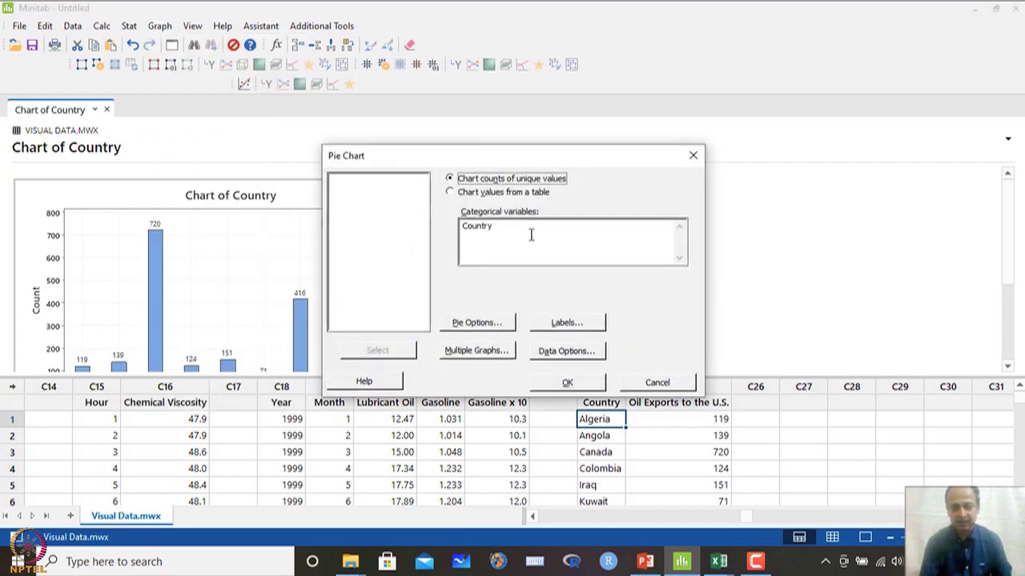
{"action": "left_click", "coordinate": [531, 235]}
{"action": "key", "text": "Delete"}
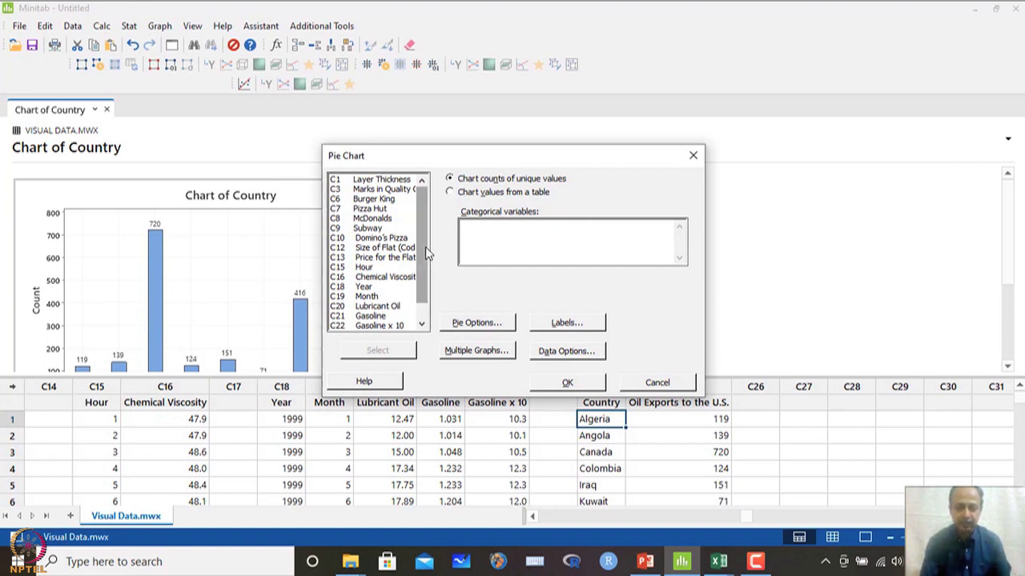
{"action": "scroll", "coordinate": [425, 246], "scroll_direction": "down", "scroll_amount": 1}
{"action": "double_click", "coordinate": [373, 317]}
- Review the pie options and accept the default slice order, start angle 90 and slice-combining threshold 0.02
{"action": "left_click", "coordinate": [497, 321]}
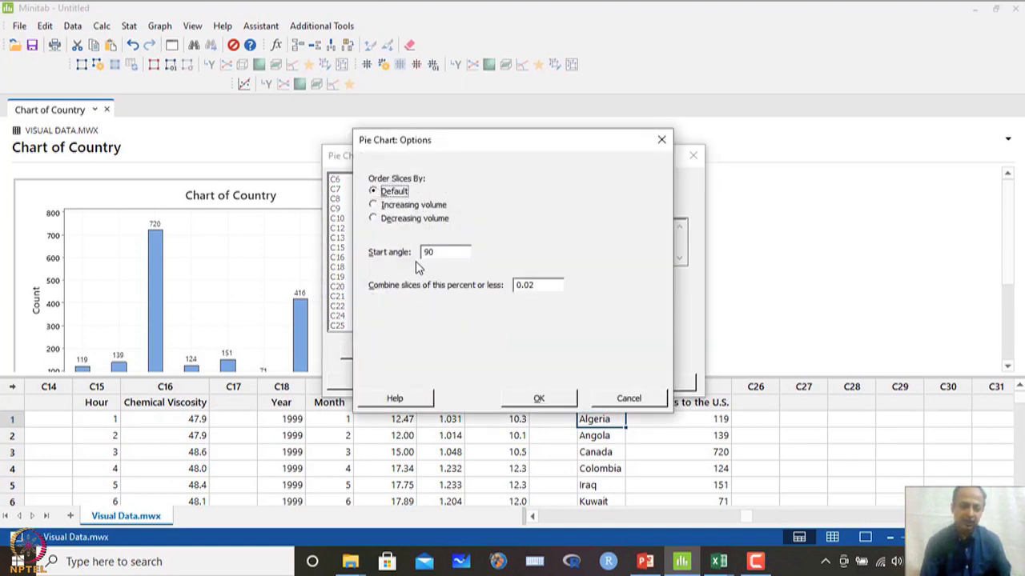
{"action": "left_click", "coordinate": [447, 254]}
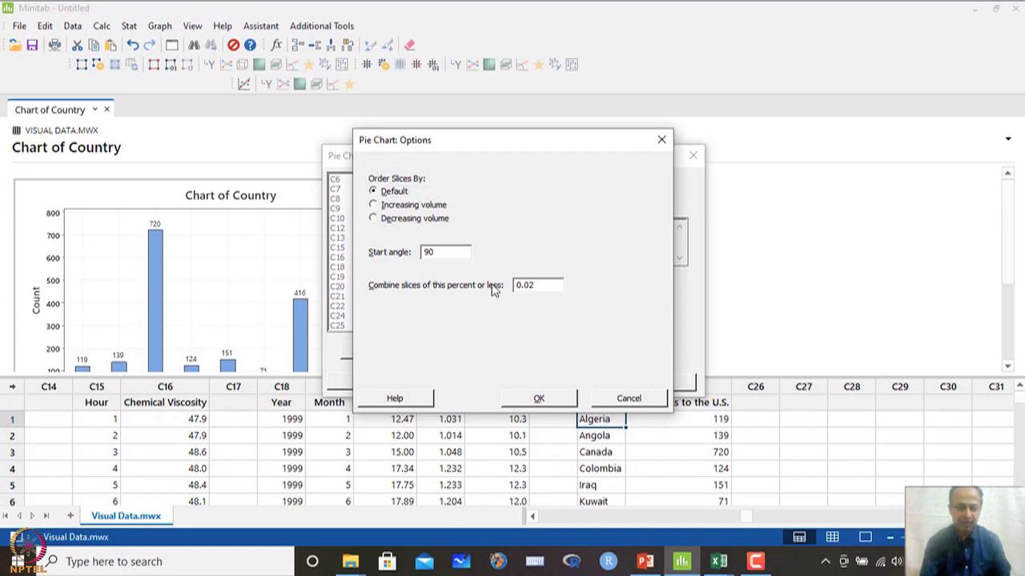
{"action": "left_click_drag", "start_coordinate": [539, 289], "coordinate": [515, 289]}
{"action": "left_click", "coordinate": [541, 285]}
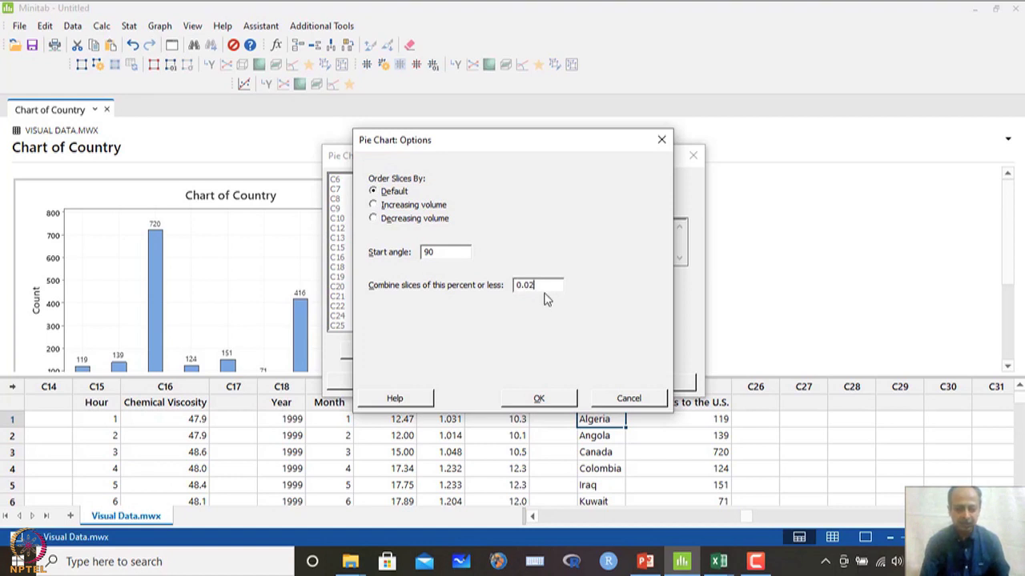
{"action": "left_click", "coordinate": [547, 401]}
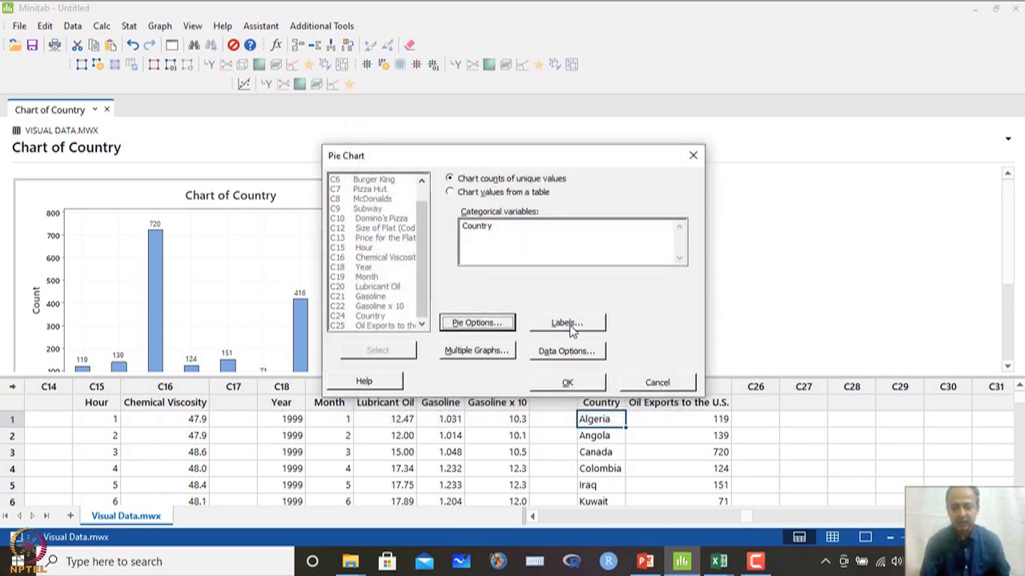
- Label the pie slices with frequency and percent, without category names, and draw a line from each label to its slice
{"action": "left_click", "coordinate": [569, 325]}
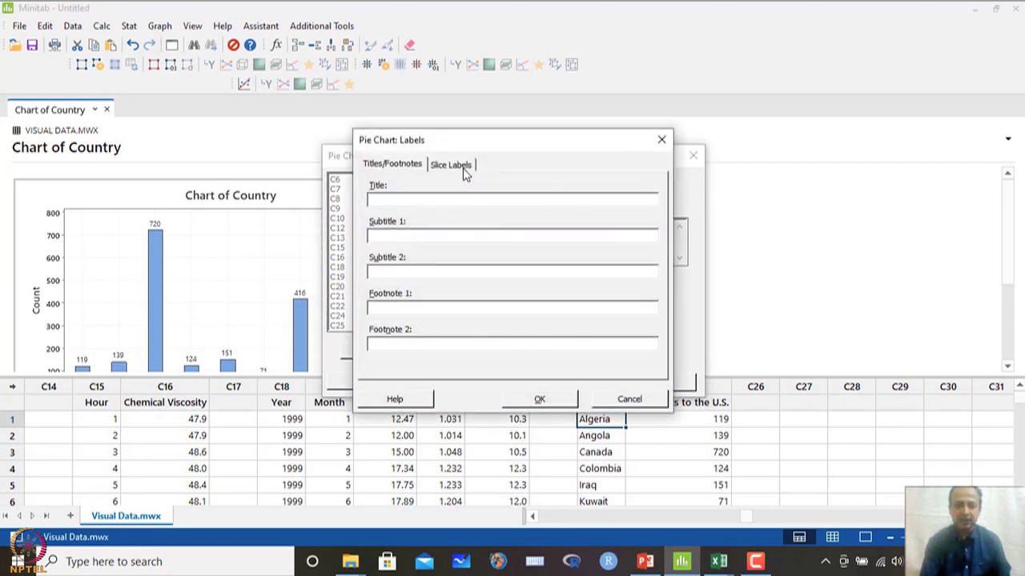
{"action": "left_click", "coordinate": [450, 165]}
{"action": "left_click", "coordinate": [373, 217]}
{"action": "left_click", "coordinate": [372, 231]}
{"action": "left_click", "coordinate": [373, 217]}
{"action": "left_click", "coordinate": [373, 232]}
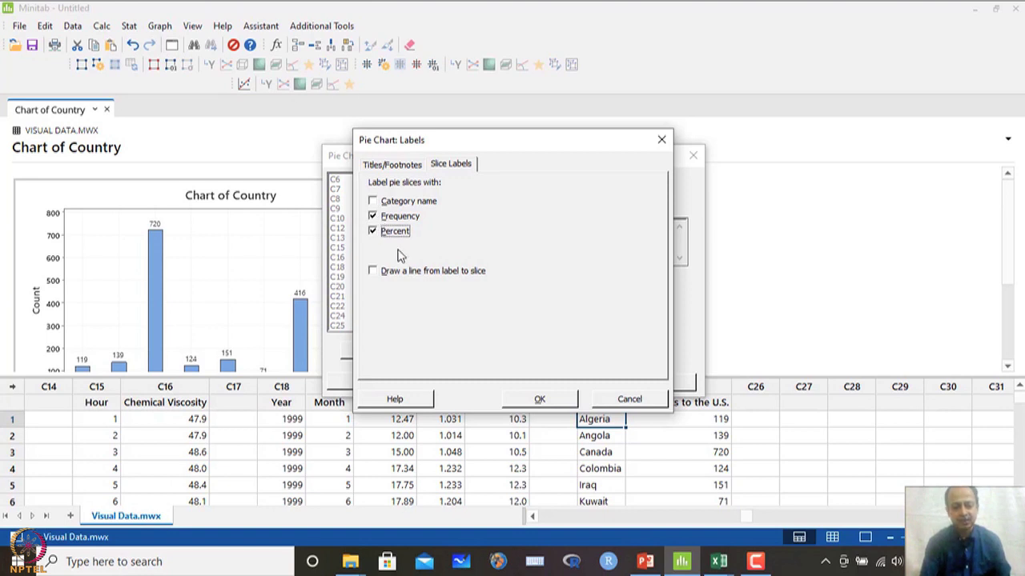
{"action": "left_click", "coordinate": [373, 202]}
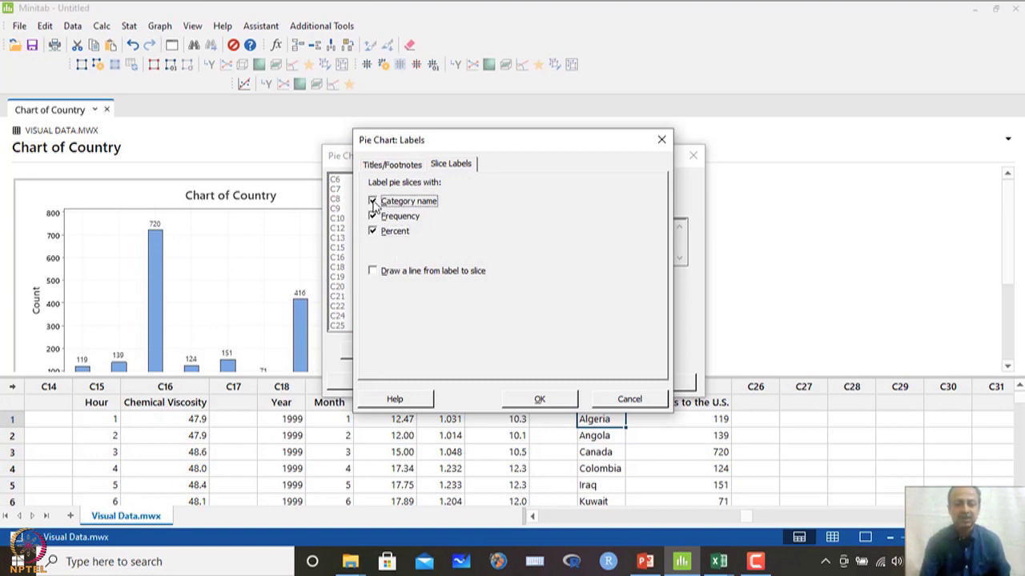
{"action": "left_click", "coordinate": [373, 202]}
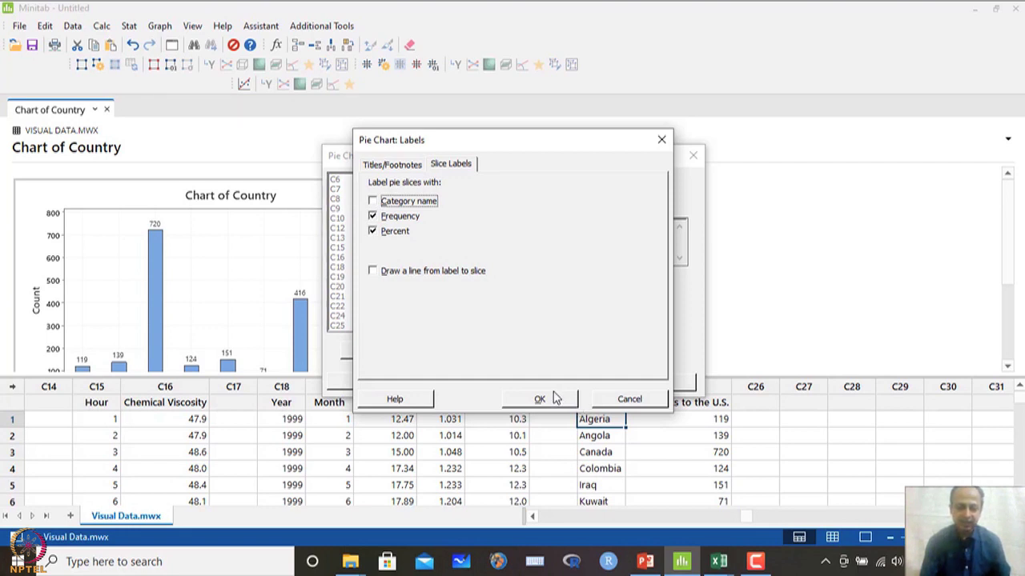
{"action": "left_click", "coordinate": [373, 271]}
{"action": "left_click", "coordinate": [540, 399]}
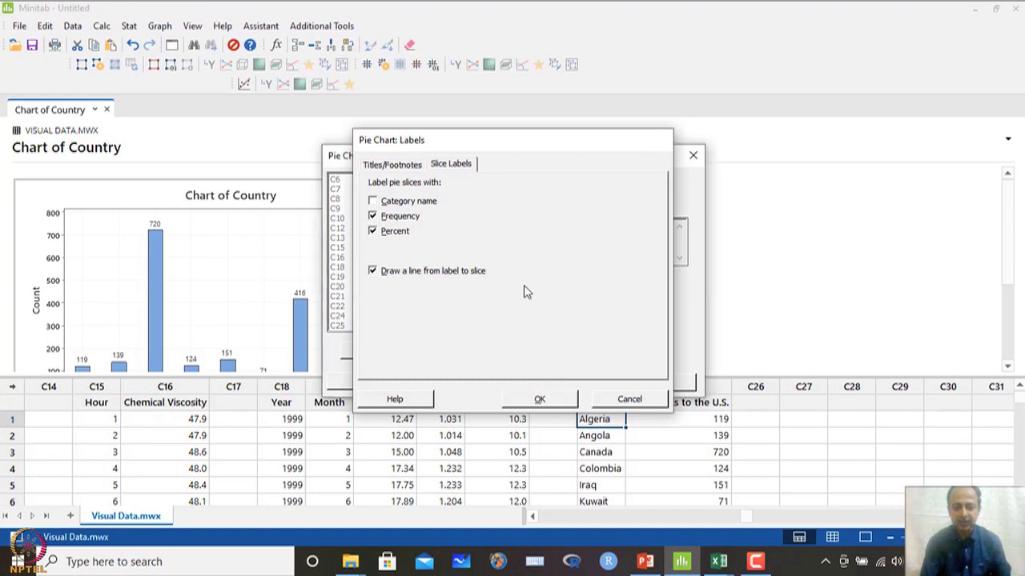
- Generate the pie chart of Country with Oil Exports to the U.S. as the frequency variable, and open it in the graph editor
{"action": "left_click", "coordinate": [563, 357]}
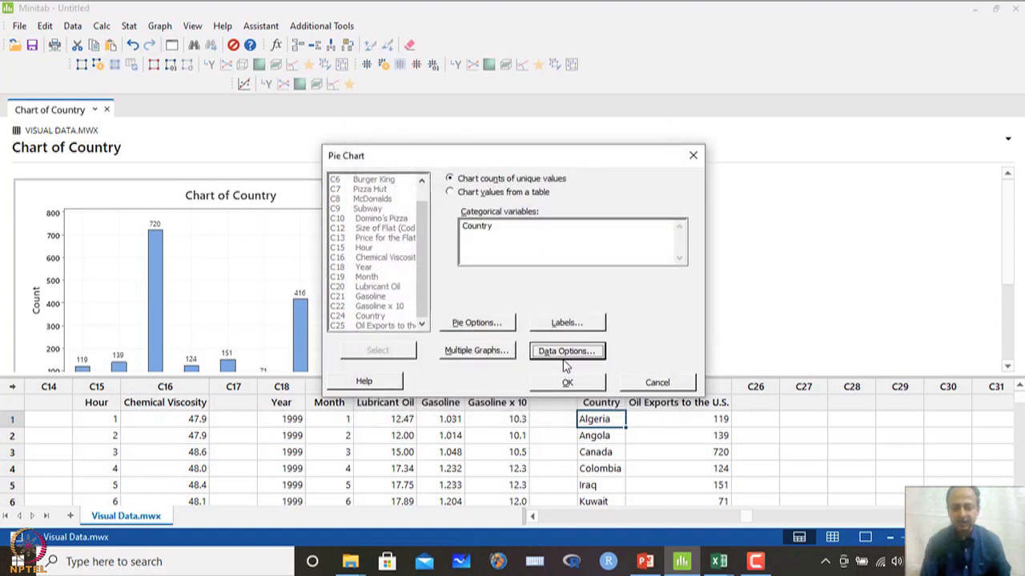
{"action": "left_click", "coordinate": [478, 164]}
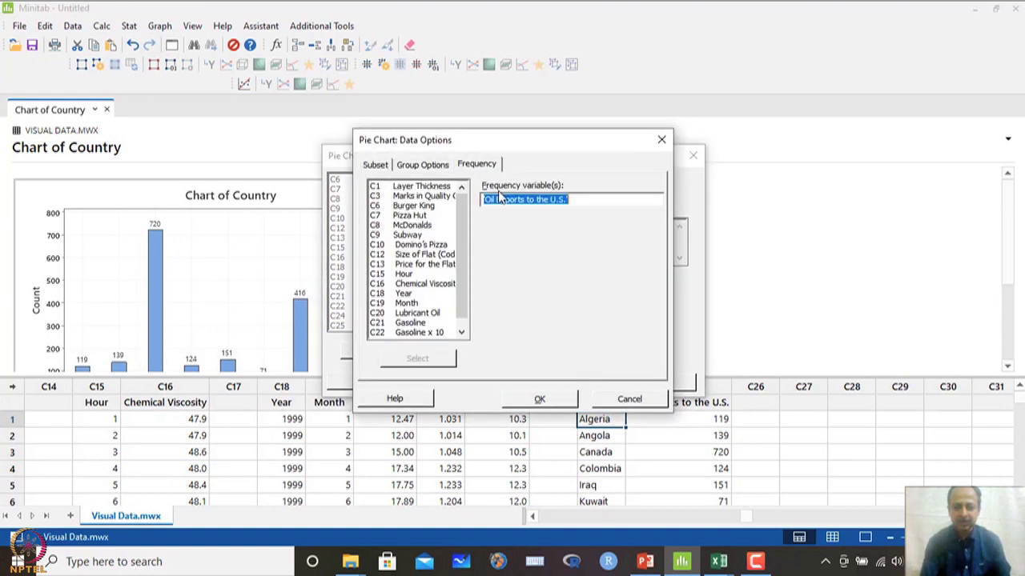
{"action": "key", "text": "BackSpace"}
{"action": "scroll", "coordinate": [462, 268], "scroll_direction": "down", "scroll_amount": 1}
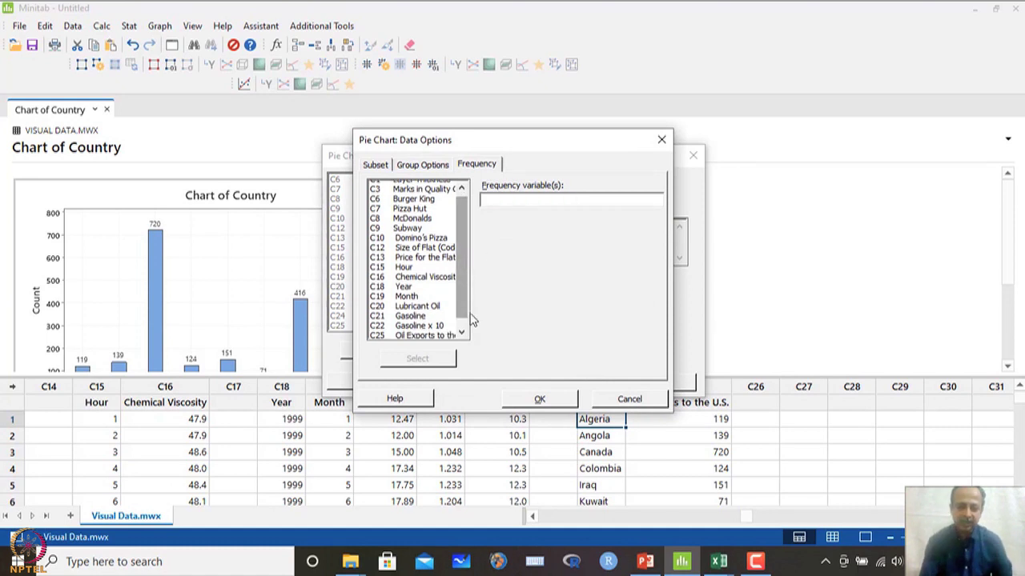
{"action": "double_click", "coordinate": [438, 332]}
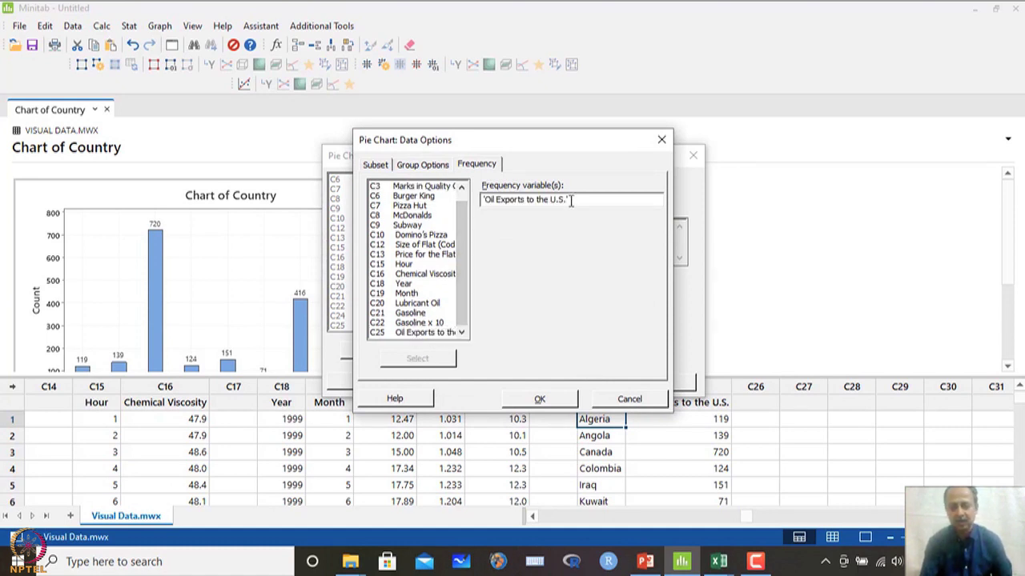
{"action": "left_click", "coordinate": [559, 407]}
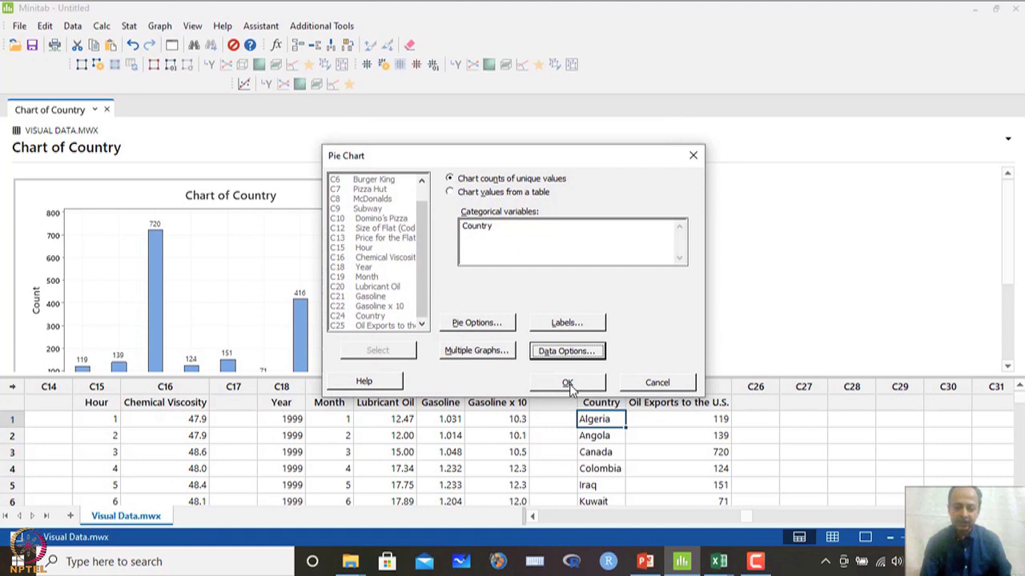
{"action": "left_click", "coordinate": [567, 384]}
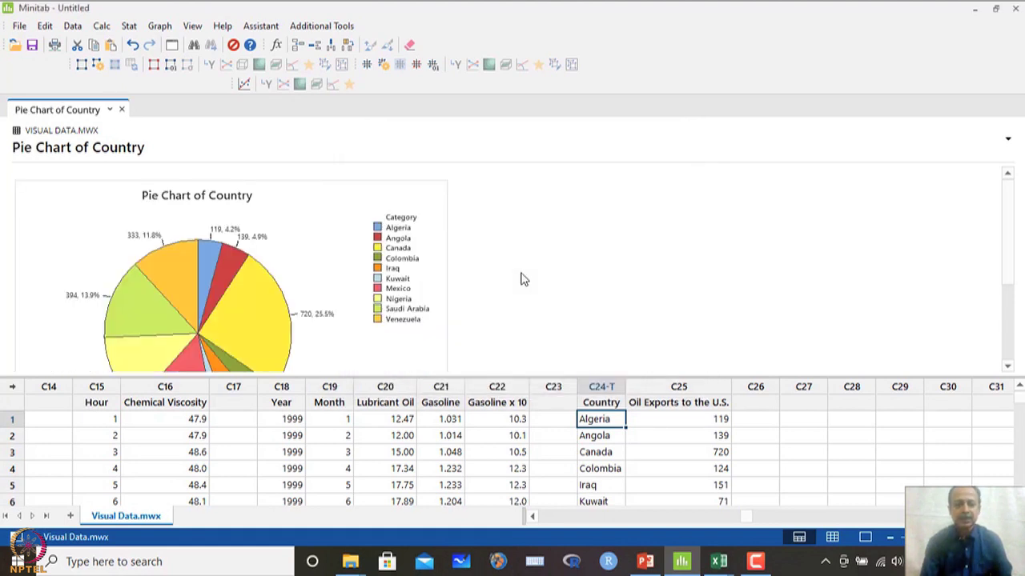
{"action": "double_click", "coordinate": [357, 219]}
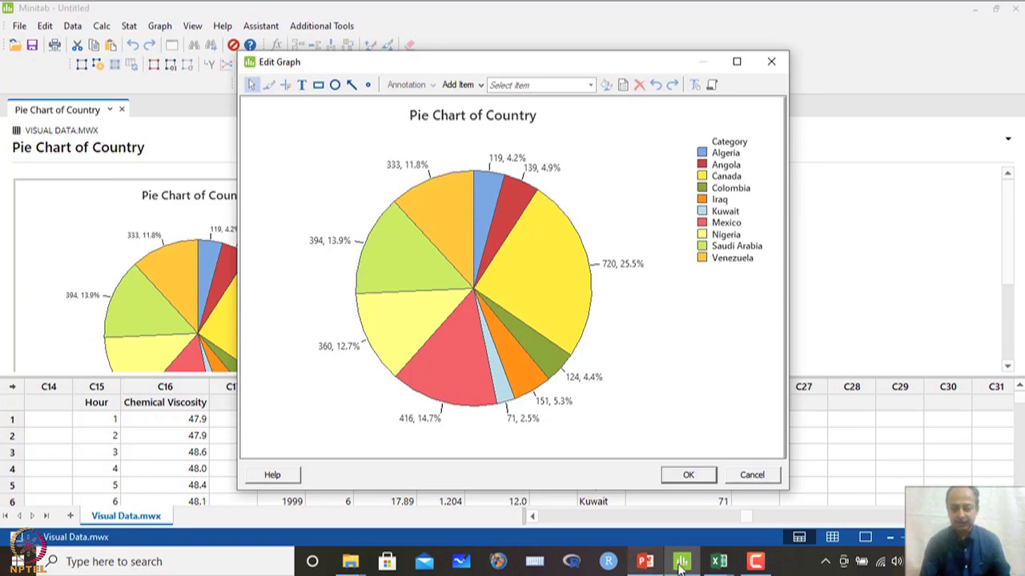
- Switch to the MINITAB Data File folder and open the workbook 5. Pie Chart Bar Chart Alcohol Consumption in Excel
{"action": "mouse_move", "coordinate": [718, 561]}
{"action": "mouse_move", "coordinate": [941, 466]}
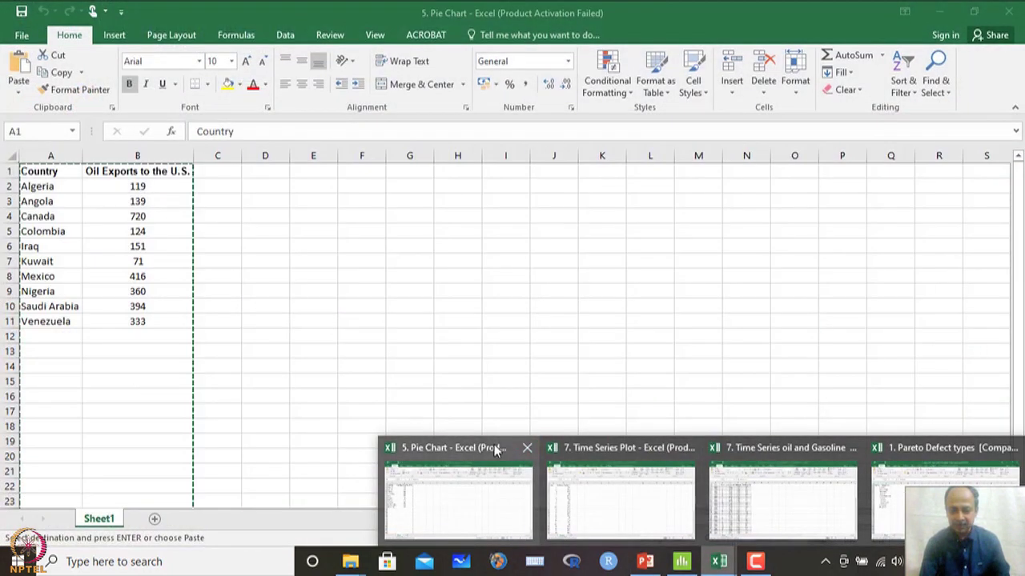
{"action": "left_click", "coordinate": [485, 446]}
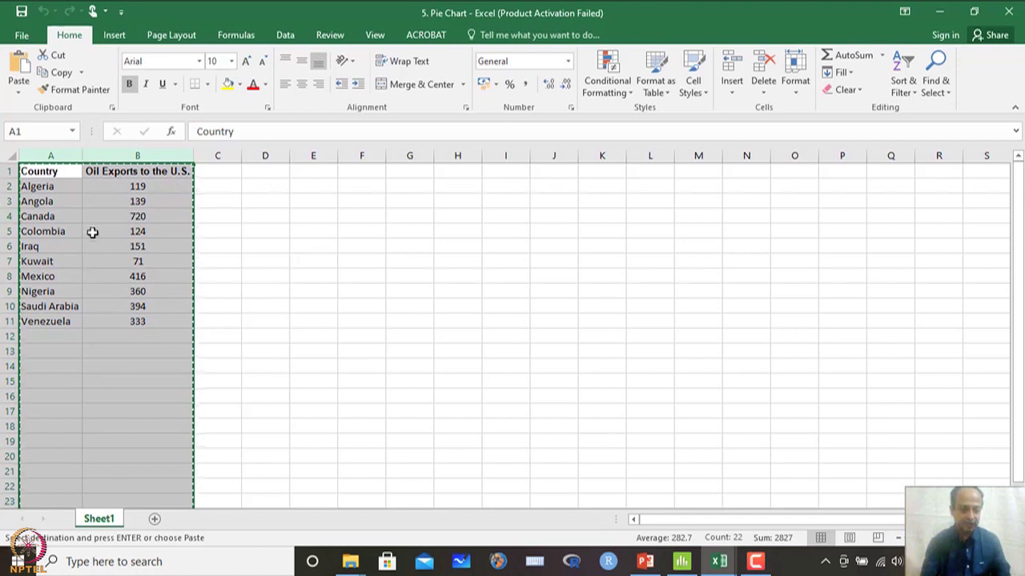
{"action": "left_click", "coordinate": [63, 245]}
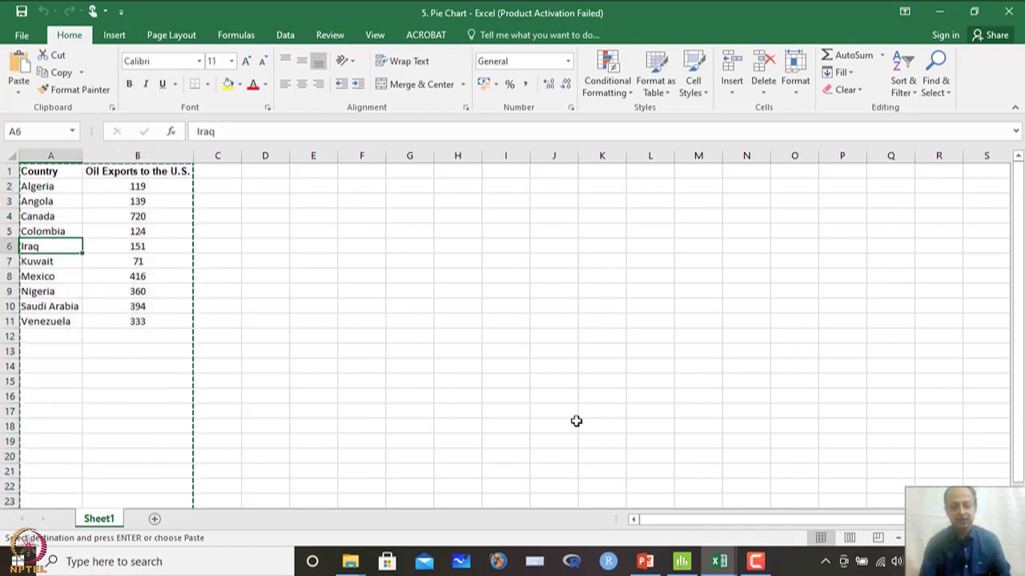
{"action": "mouse_move", "coordinate": [350, 561]}
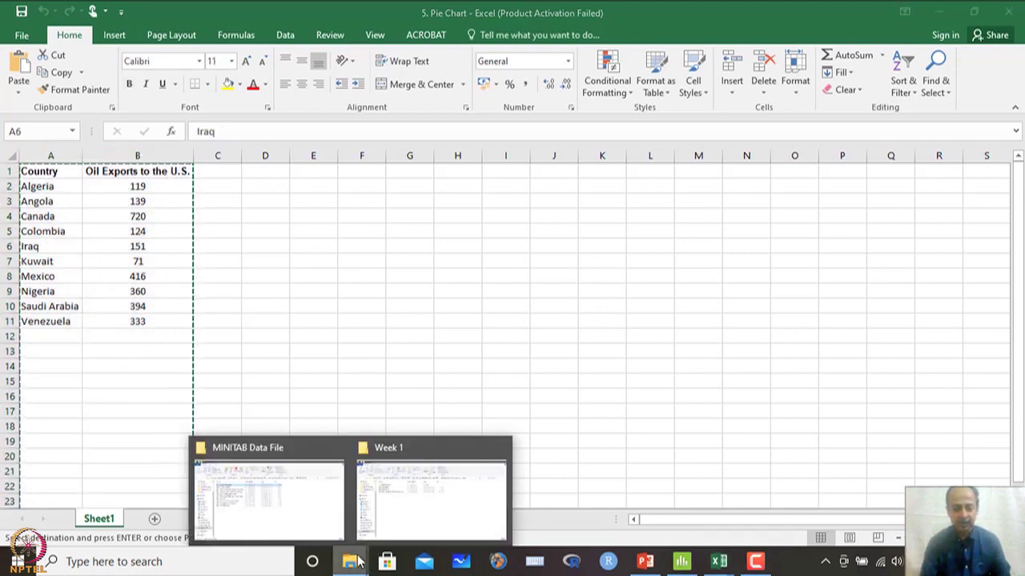
{"action": "left_click", "coordinate": [321, 513]}
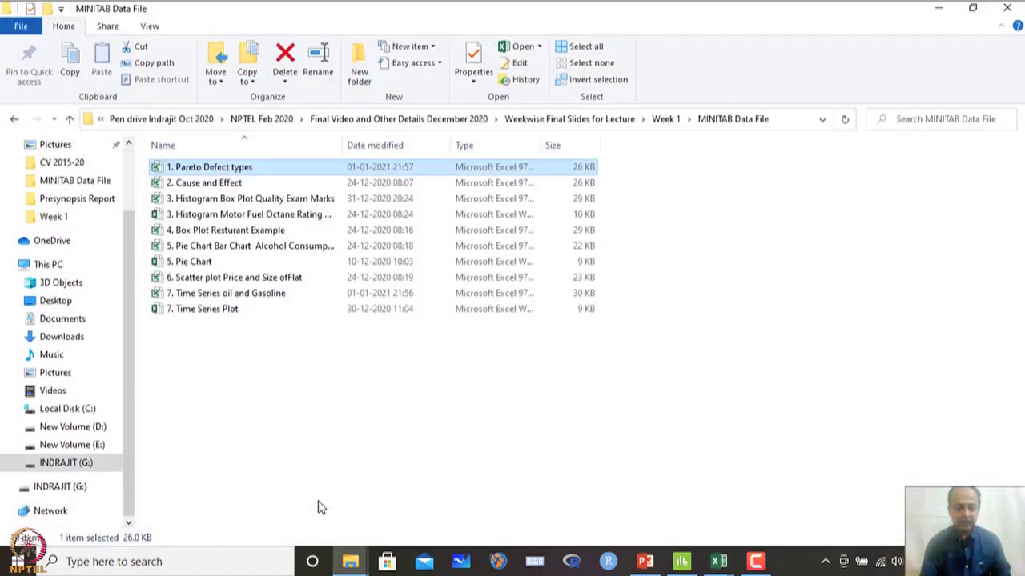
{"action": "double_click", "coordinate": [233, 253]}
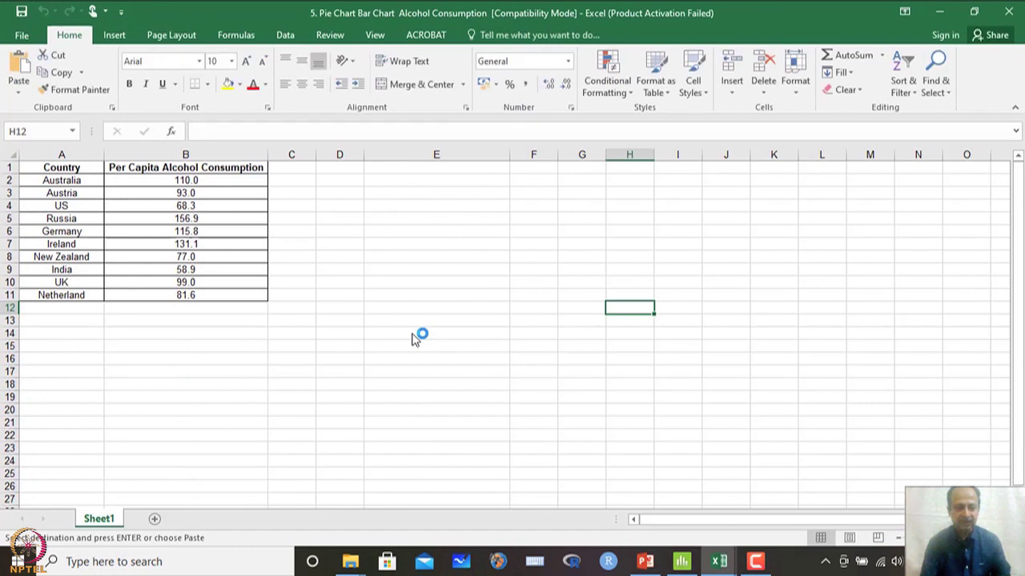
- Copy the Country and Per Capita Alcohol Consumption columns and paste them with their headers into the Minitab worksheet starting at C27
{"action": "left_click", "coordinate": [70, 169]}
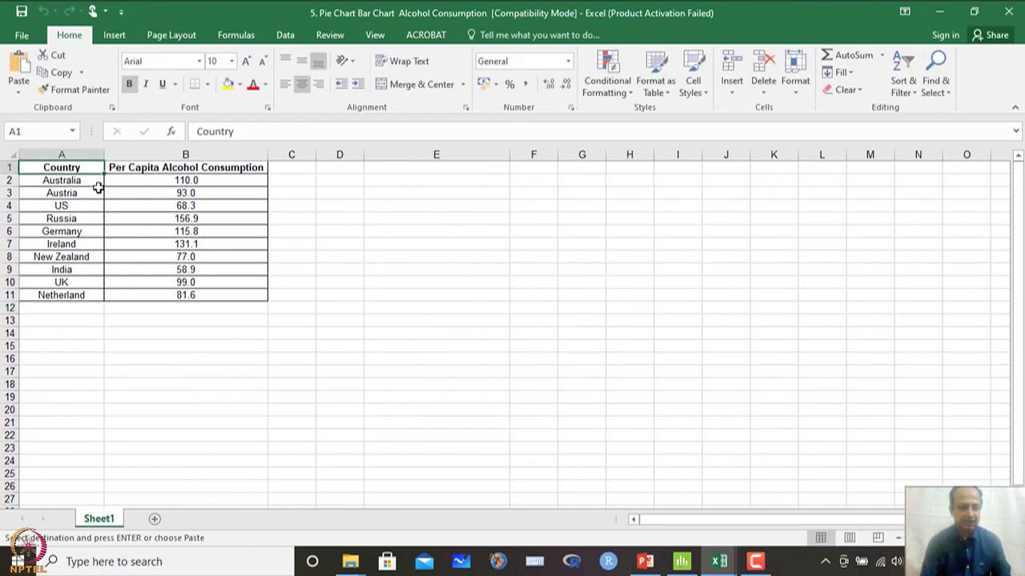
{"action": "left_click_drag", "start_coordinate": [74, 154], "coordinate": [152, 160]}
{"action": "key", "text": "ctrl+c"}
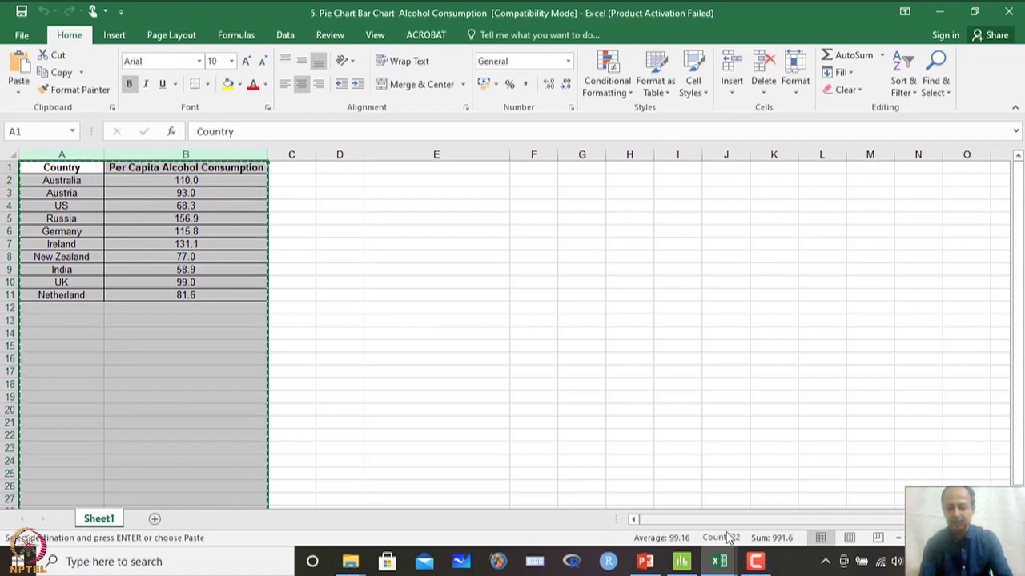
{"action": "left_click", "coordinate": [679, 563]}
{"action": "left_click", "coordinate": [753, 476]}
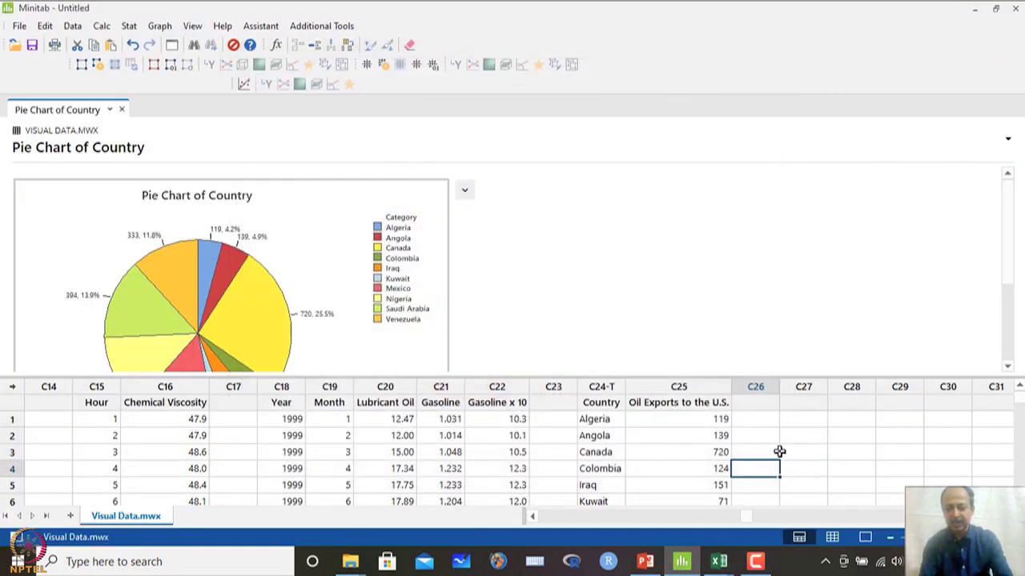
{"action": "left_click", "coordinate": [811, 402]}
{"action": "key", "text": "ctrl+v"}
{"action": "left_click", "coordinate": [825, 438]}
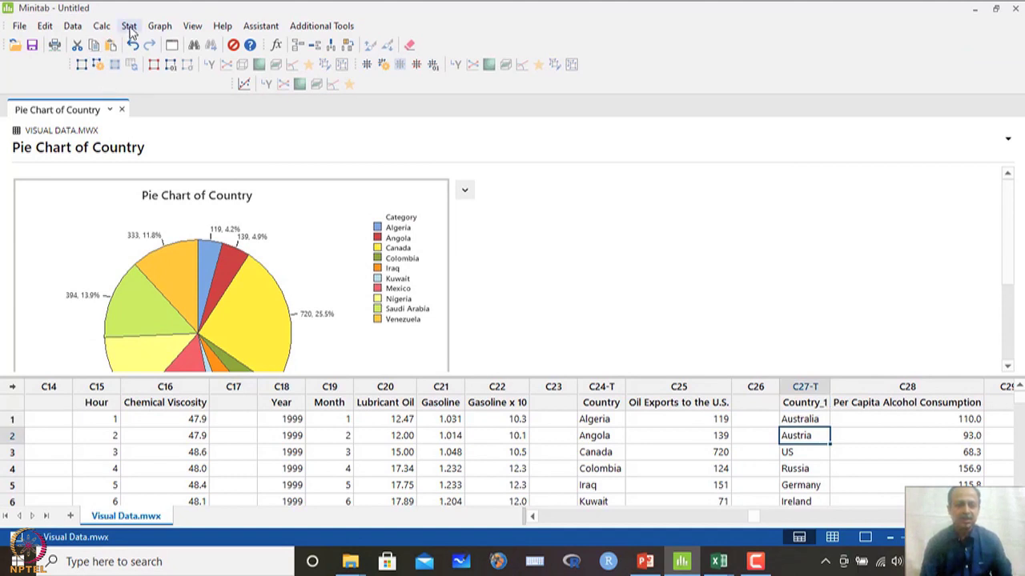
{"action": "left_click", "coordinate": [802, 402]}
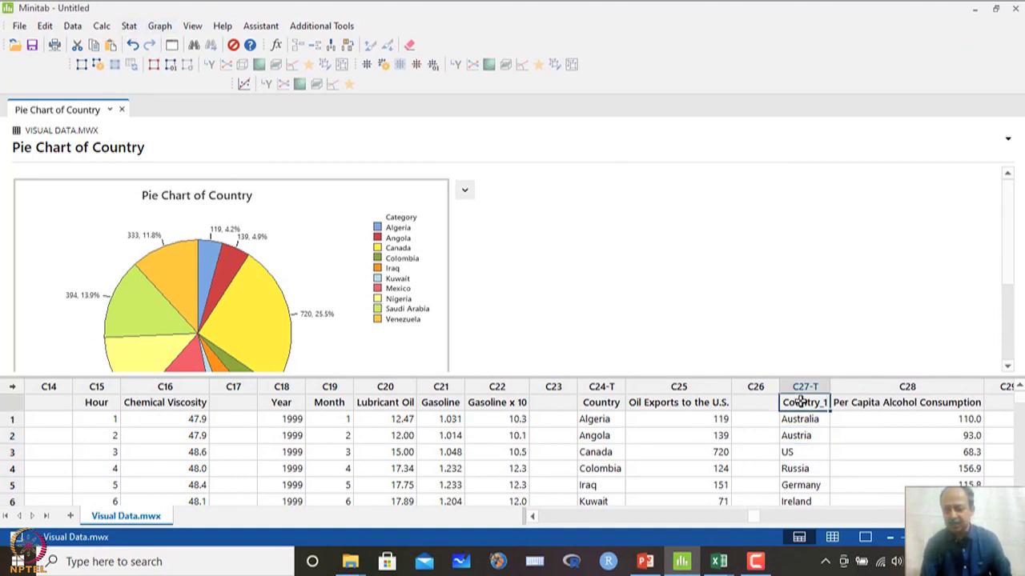
{"action": "left_click", "coordinate": [818, 418]}
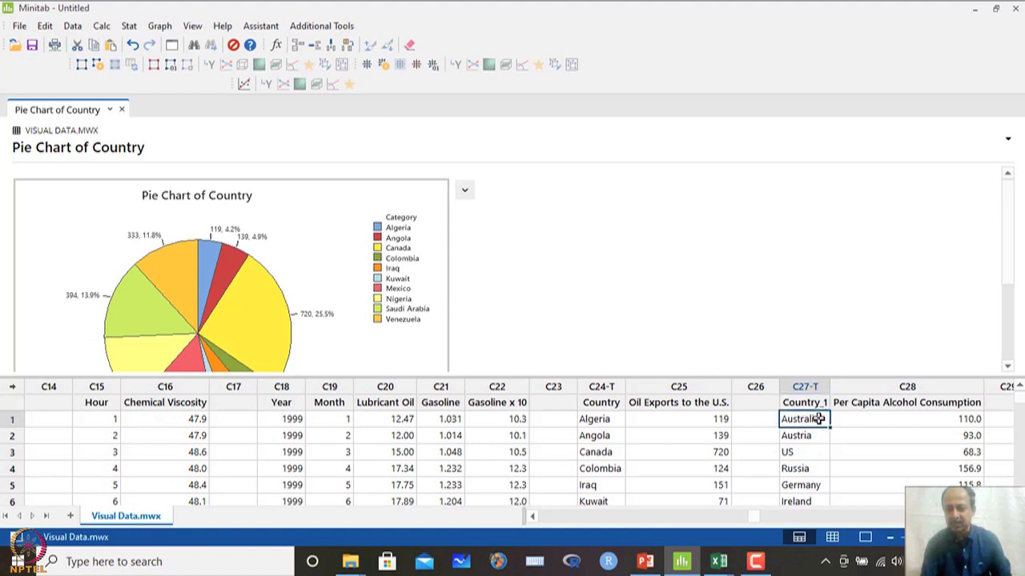
{"action": "left_click", "coordinate": [818, 404]}
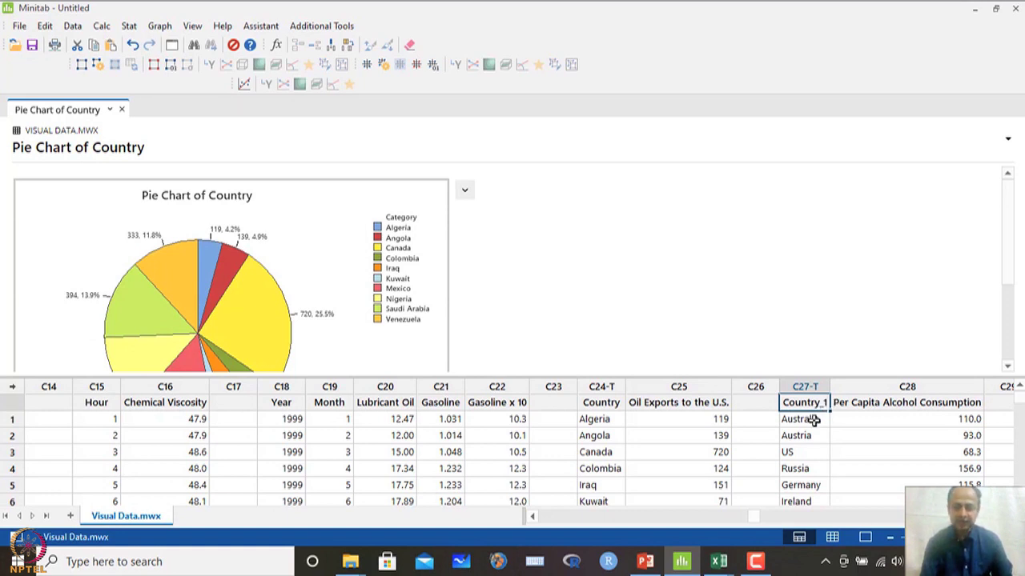
{"action": "left_click", "coordinate": [809, 422]}
{"action": "left_click", "coordinate": [813, 405]}
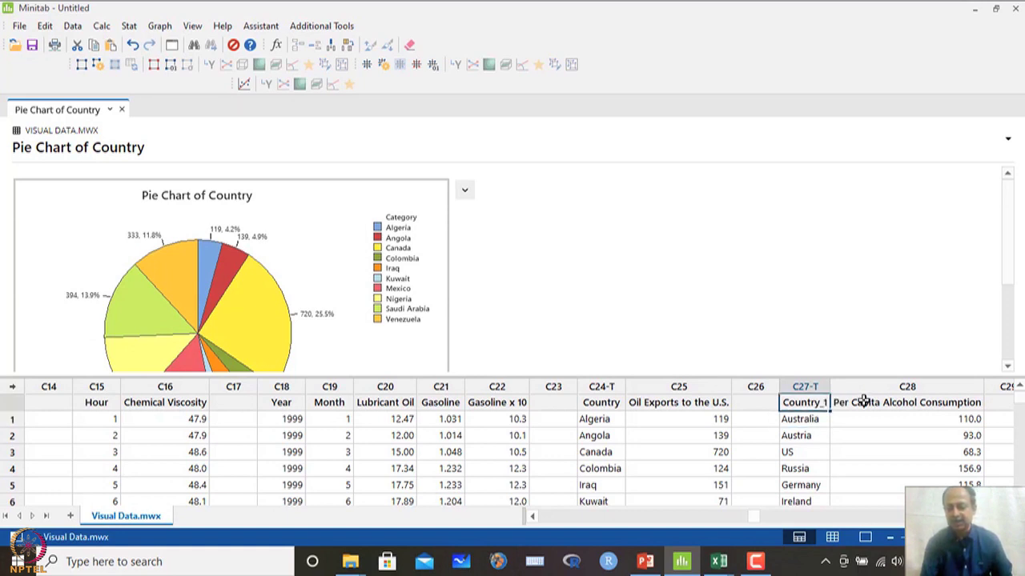
{"action": "left_click", "coordinate": [595, 403]}
{"action": "left_click", "coordinate": [796, 406]}
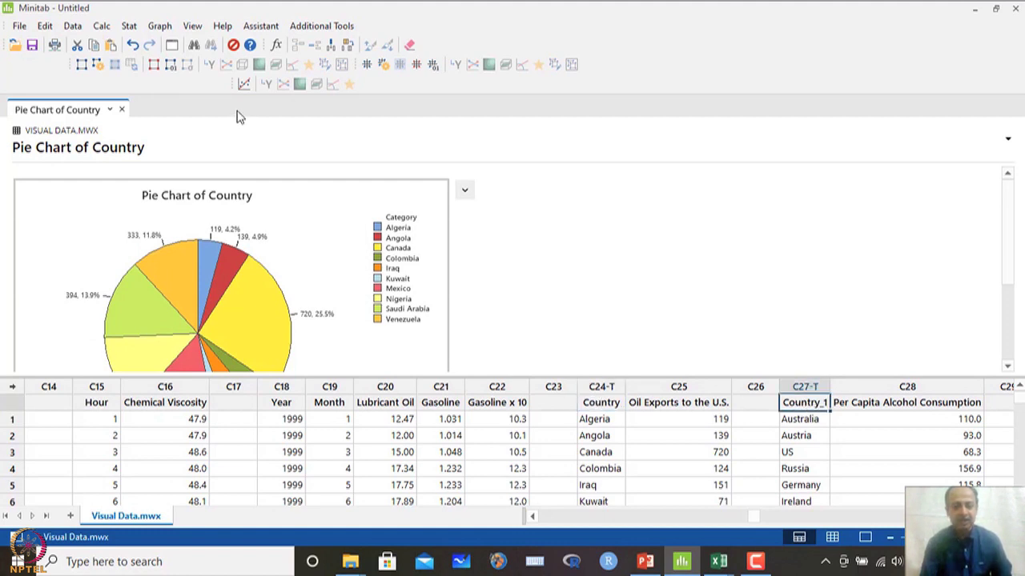
- Start a new pie chart of unique value counts with Country_1 as the categorical variable
{"action": "left_click", "coordinate": [159, 26]}
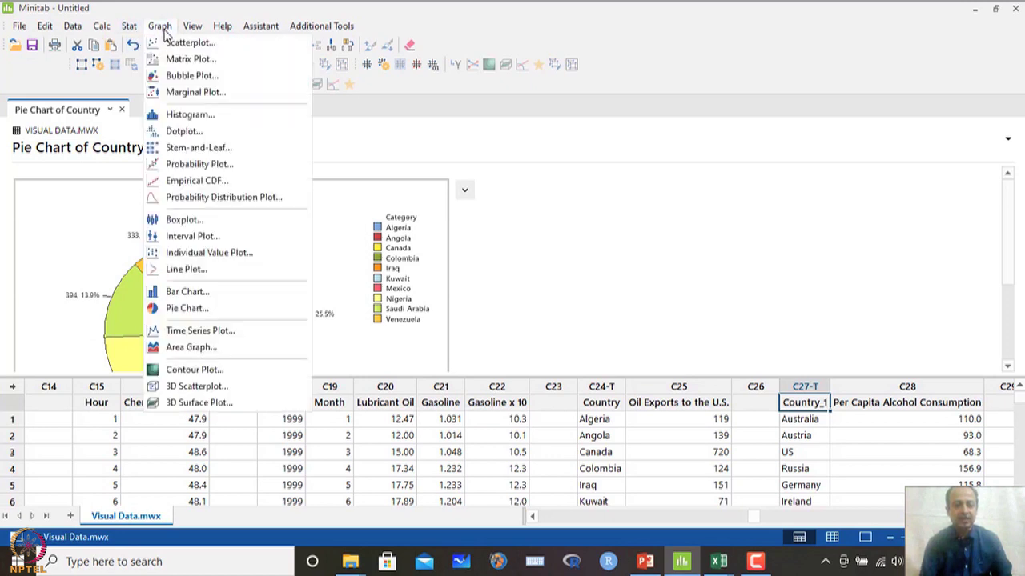
{"action": "left_click", "coordinate": [192, 308]}
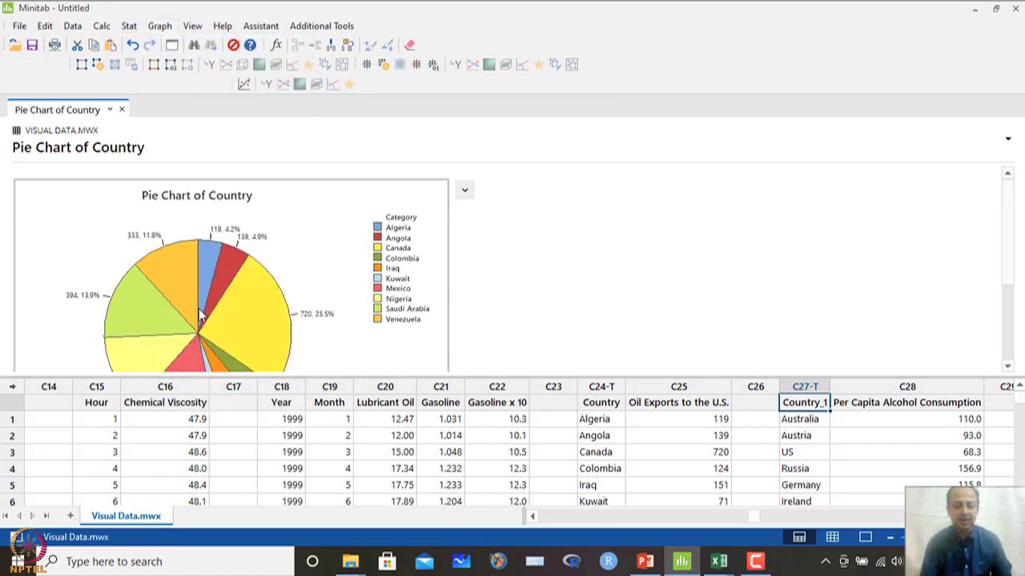
{"action": "left_click", "coordinate": [524, 225]}
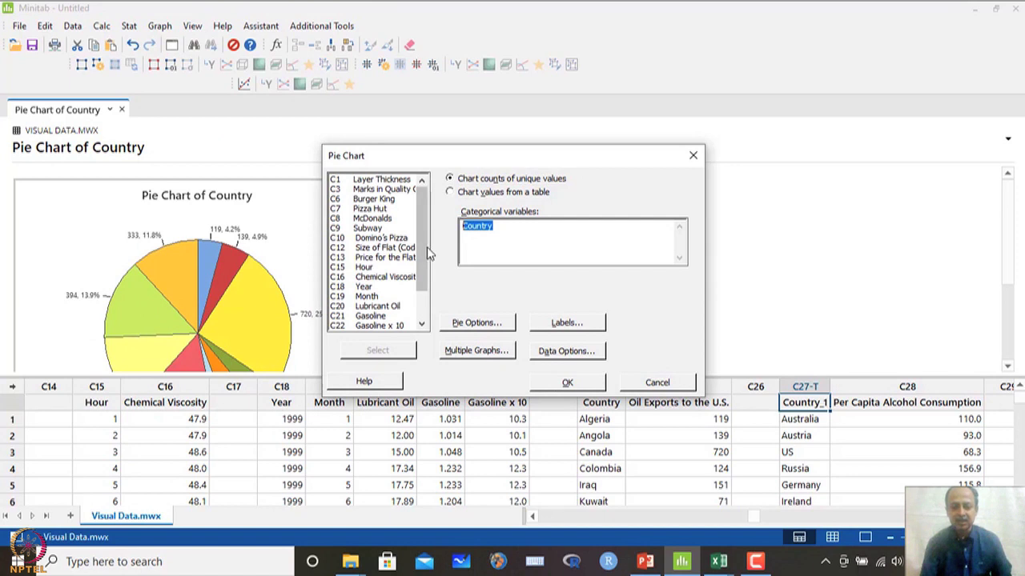
{"action": "left_click_drag", "start_coordinate": [427, 256], "coordinate": [433, 319]}
{"action": "double_click", "coordinate": [375, 315]}
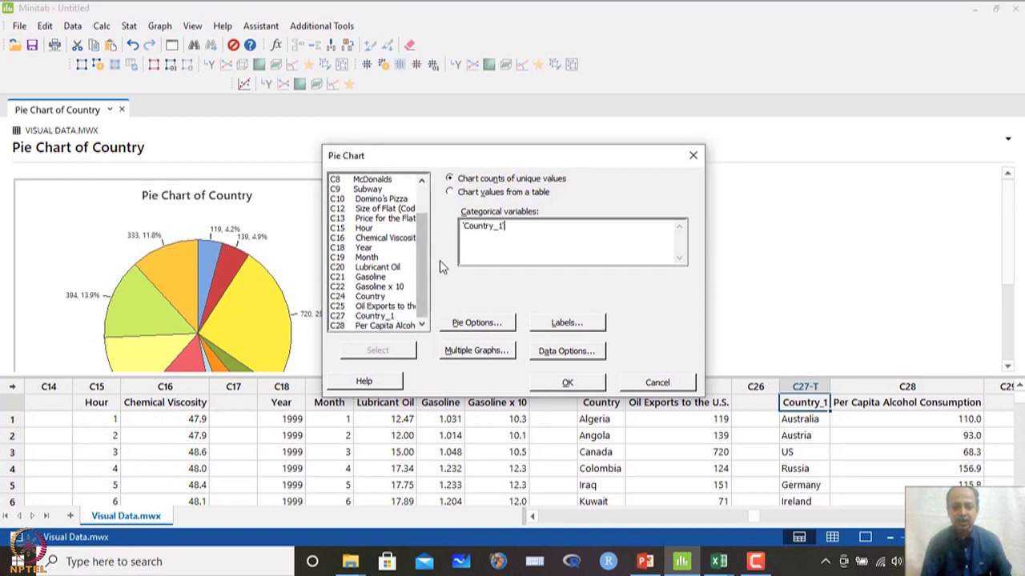
- Review the pie chart's slice label options, keeping frequency, percent and the lines from labels to slices enabled
{"action": "left_click", "coordinate": [539, 326]}
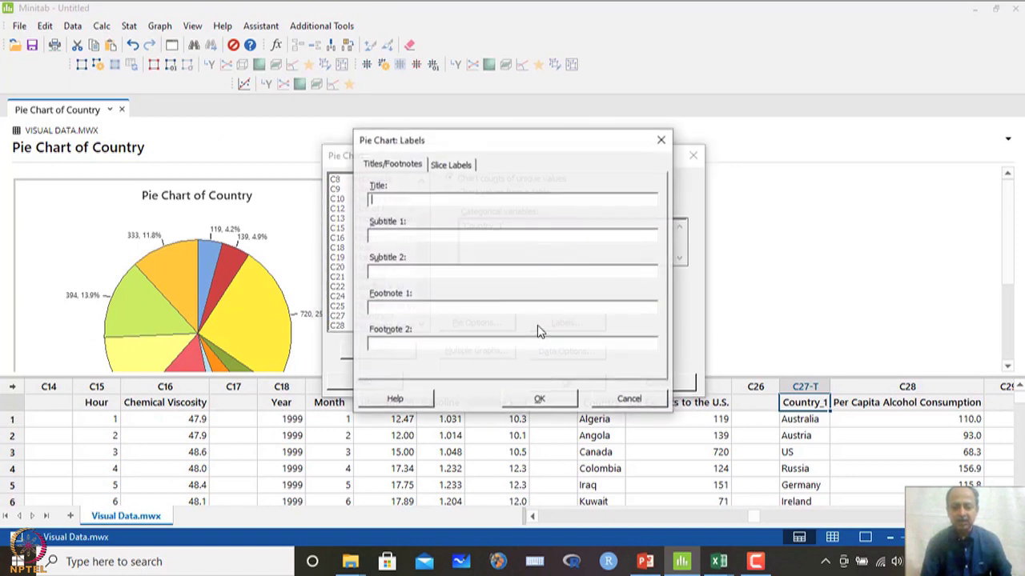
{"action": "left_click", "coordinate": [465, 164]}
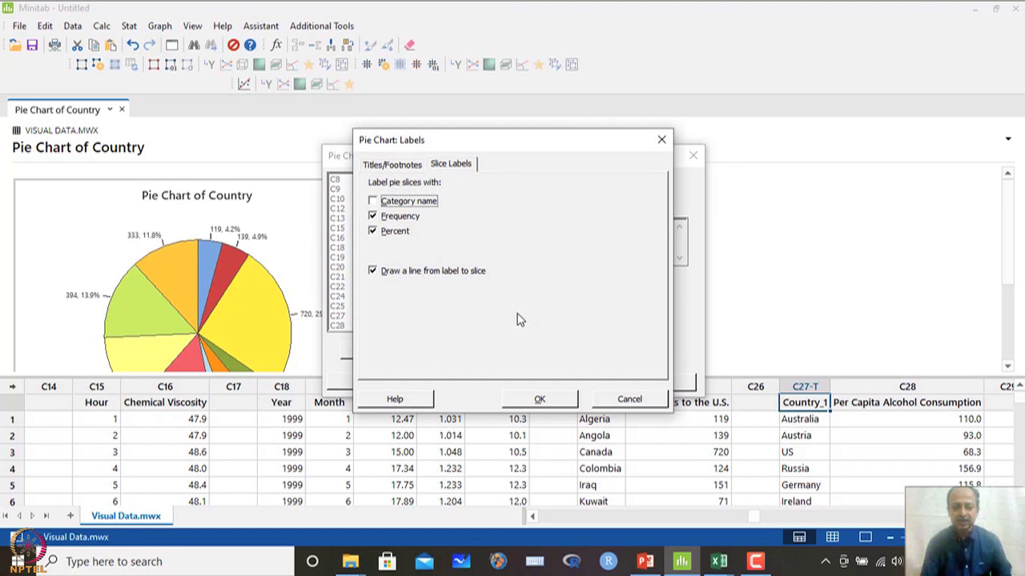
{"action": "left_click", "coordinate": [556, 398]}
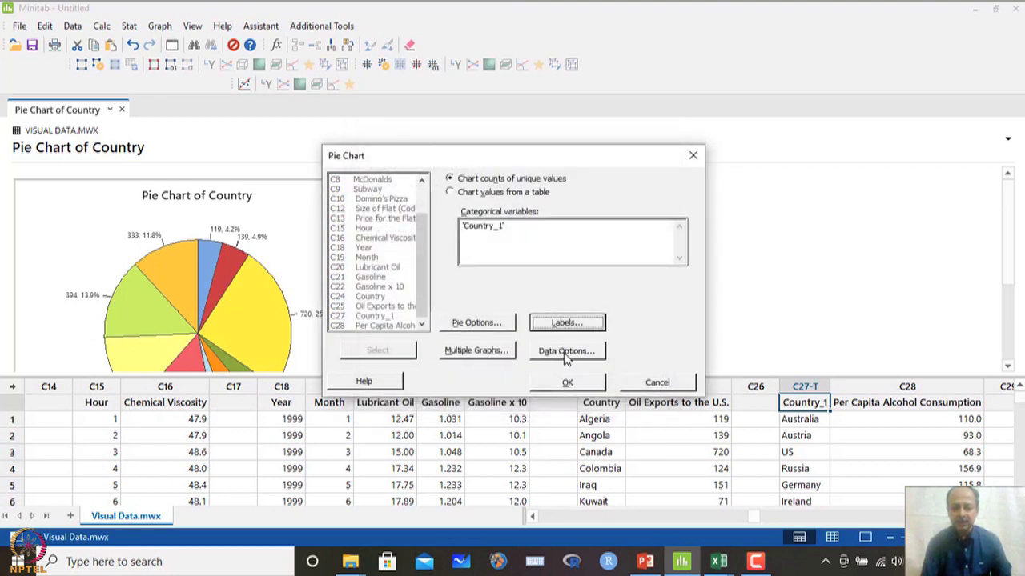
- Set Per Capita Alcohol Consumption as the frequency variable in place of the oil exports column and generate the Country_1 pie chart
{"action": "left_click", "coordinate": [566, 352]}
{"action": "left_click", "coordinate": [476, 165]}
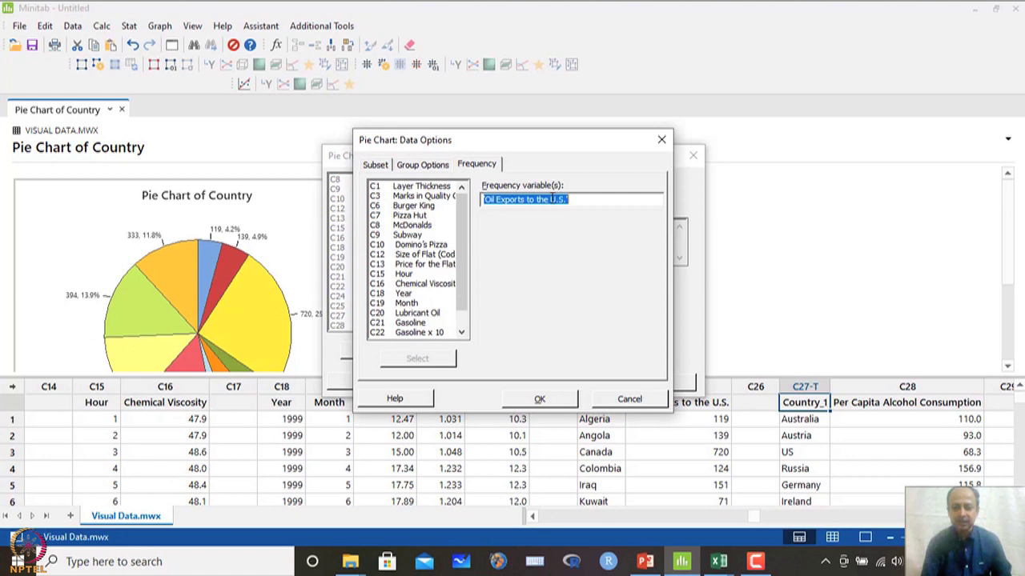
{"action": "key", "text": "BackSpace"}
{"action": "scroll", "coordinate": [411, 318], "scroll_direction": "down", "scroll_amount": 1}
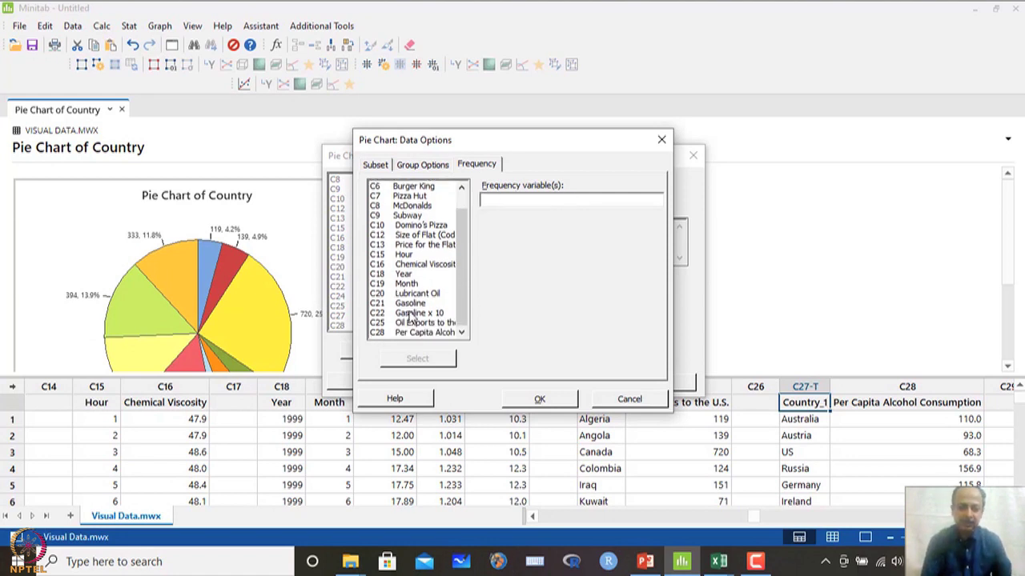
{"action": "double_click", "coordinate": [424, 334]}
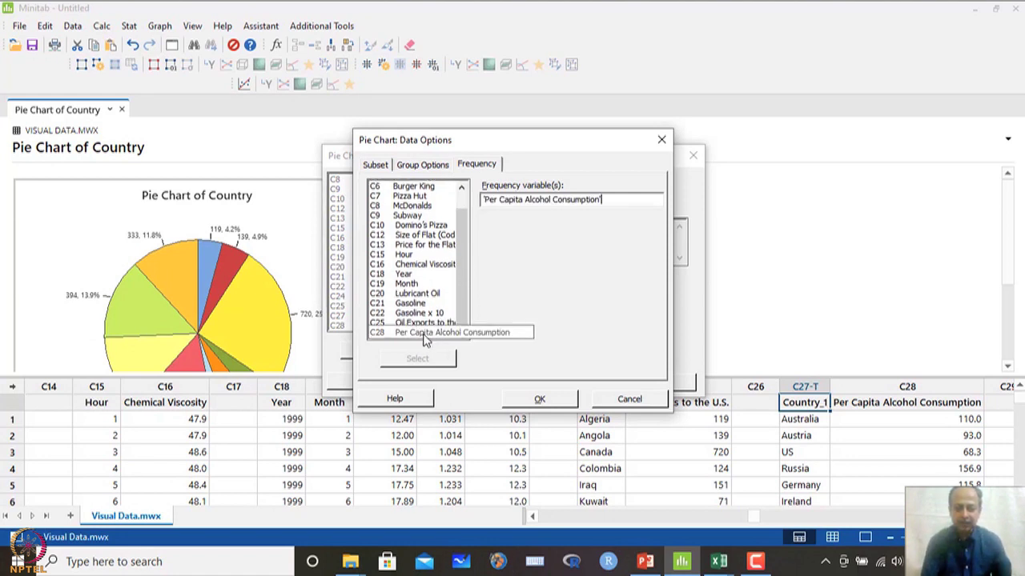
{"action": "left_click", "coordinate": [549, 399]}
{"action": "left_click", "coordinate": [567, 381]}
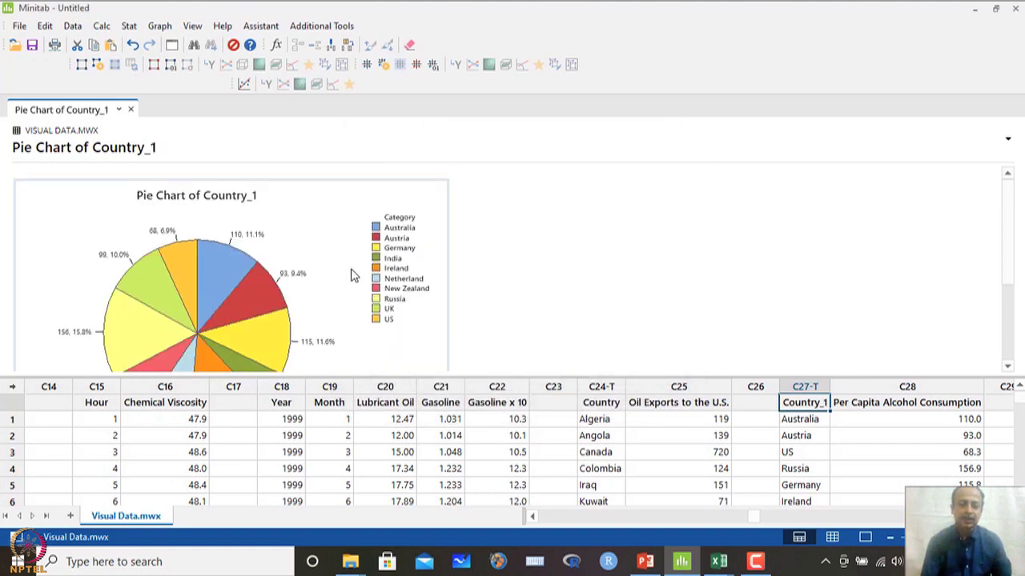
- Open the Country_1 pie chart in the graph editor and inspect the graph region's attributes and size settings
{"action": "double_click", "coordinate": [440, 277]}
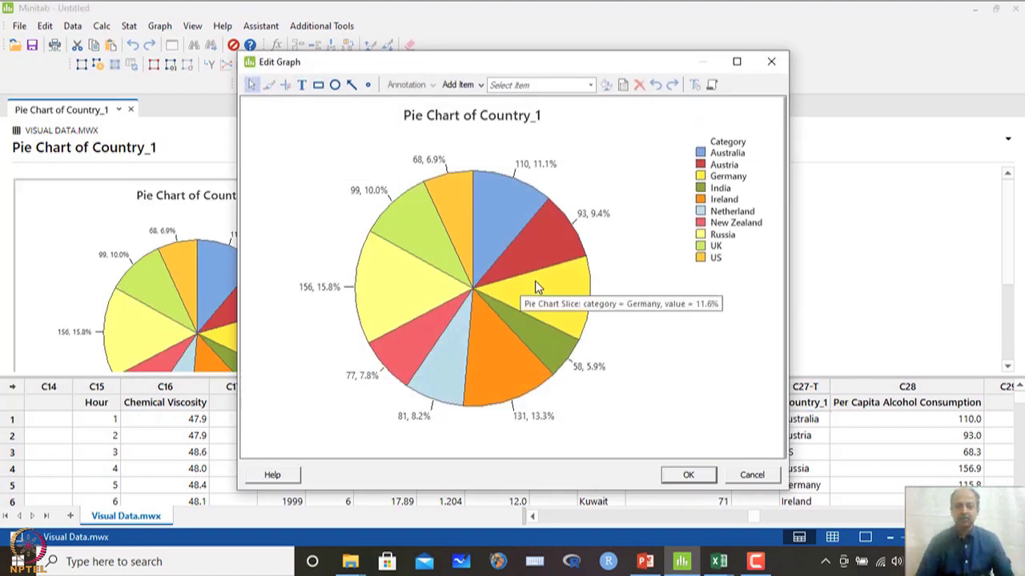
{"action": "double_click", "coordinate": [491, 132]}
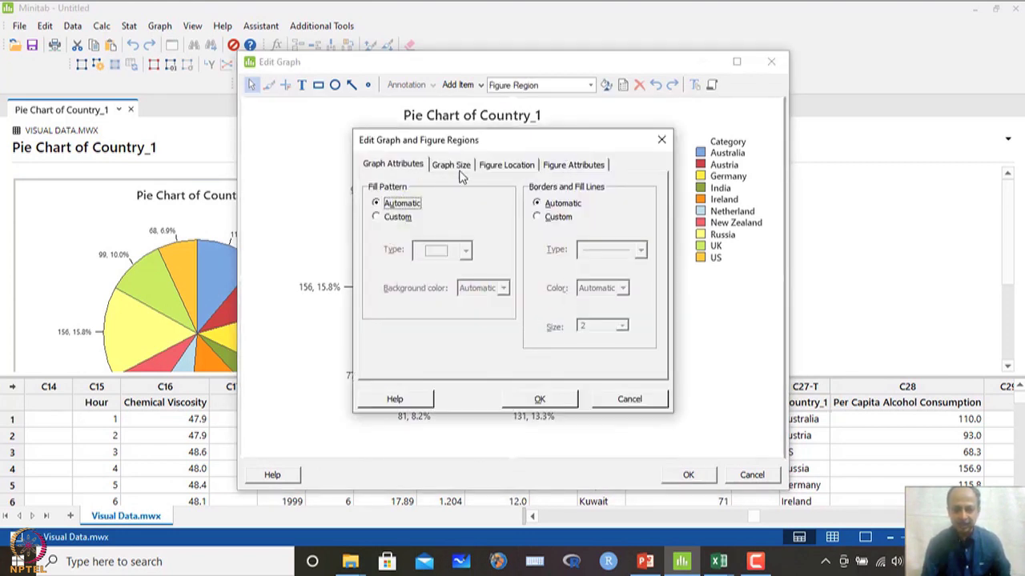
{"action": "left_click", "coordinate": [452, 168]}
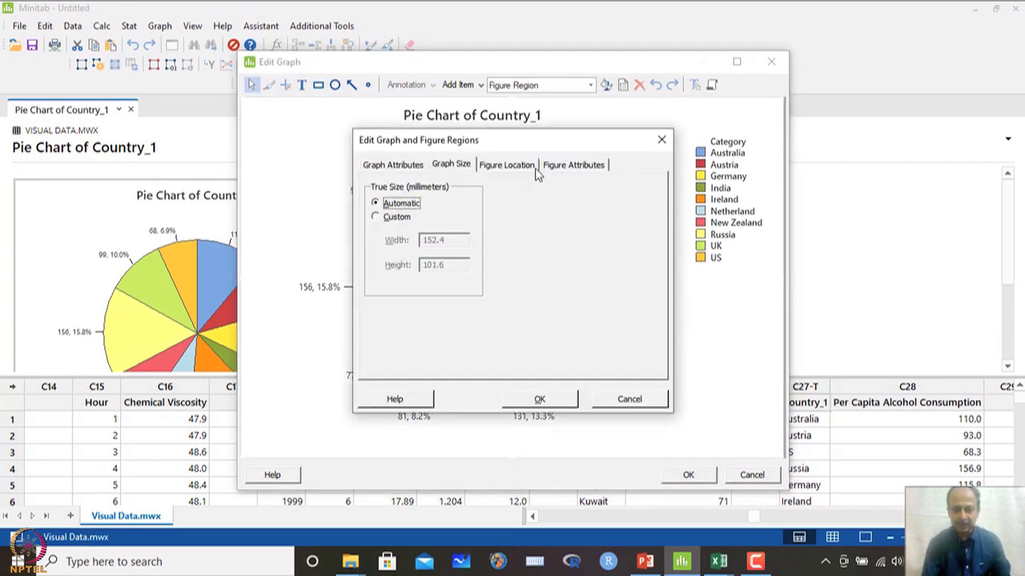
{"action": "left_click", "coordinate": [661, 140]}
- Try to change the pie chart's title to "Pie Chart of Country" in the graph editor
{"action": "double_click", "coordinate": [512, 113]}
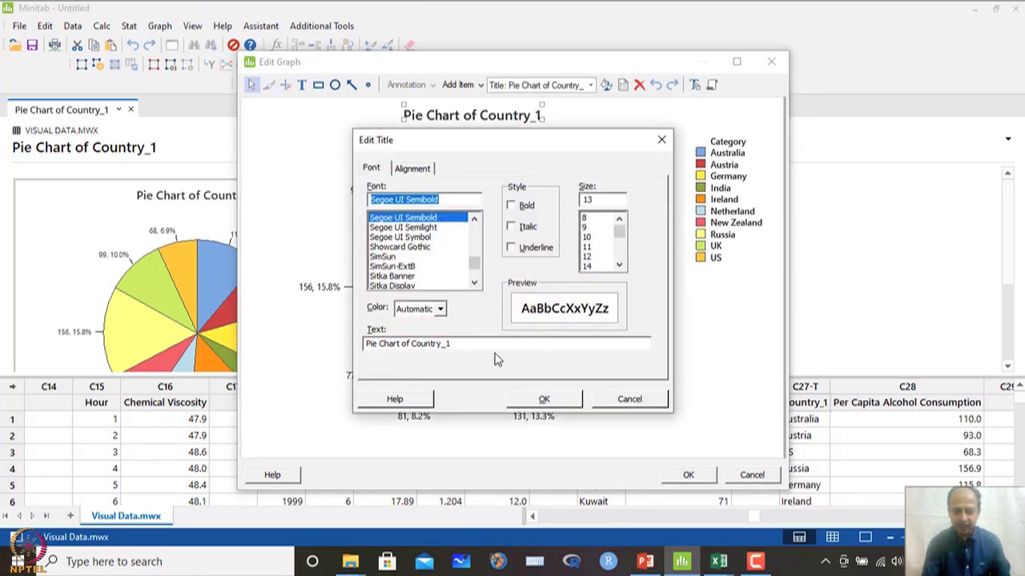
{"action": "left_click", "coordinate": [493, 345]}
{"action": "key", "text": "BackSpace"}
{"action": "key", "text": "BackSpace"}
{"action": "key", "text": "BackSpace"}
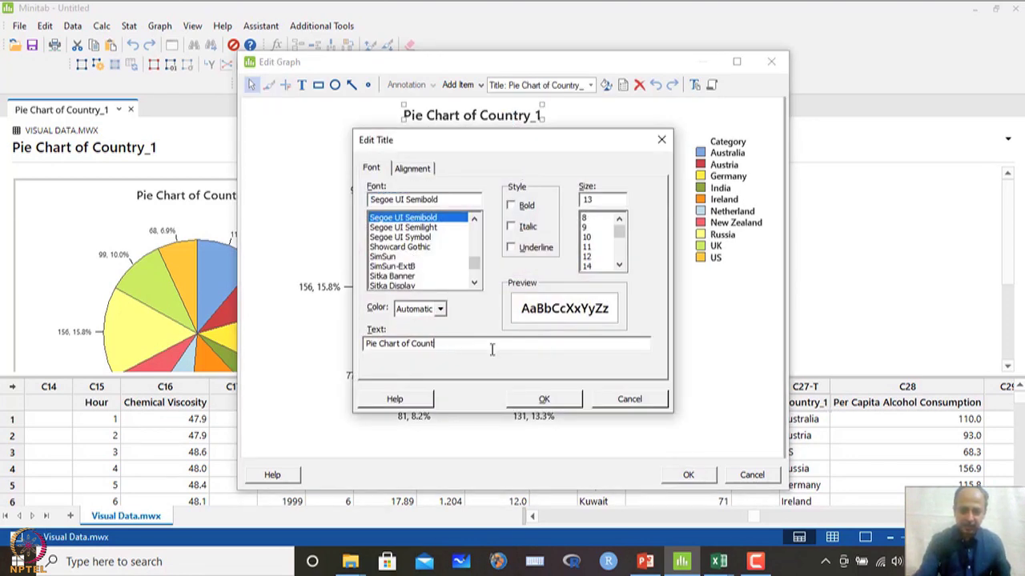
{"action": "type", "text": "y"}
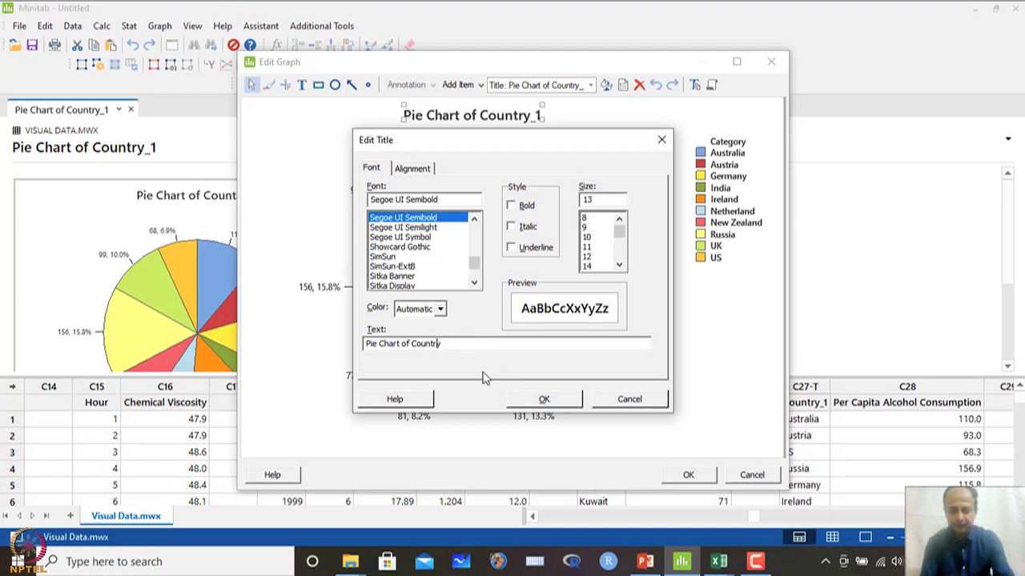
{"action": "left_click", "coordinate": [535, 402]}
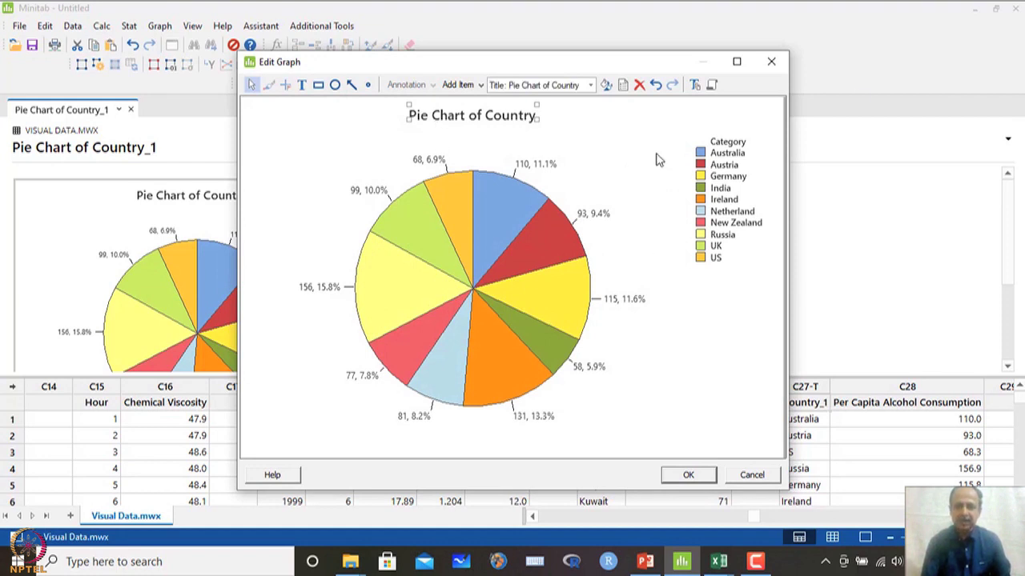
{"action": "left_click", "coordinate": [771, 62]}
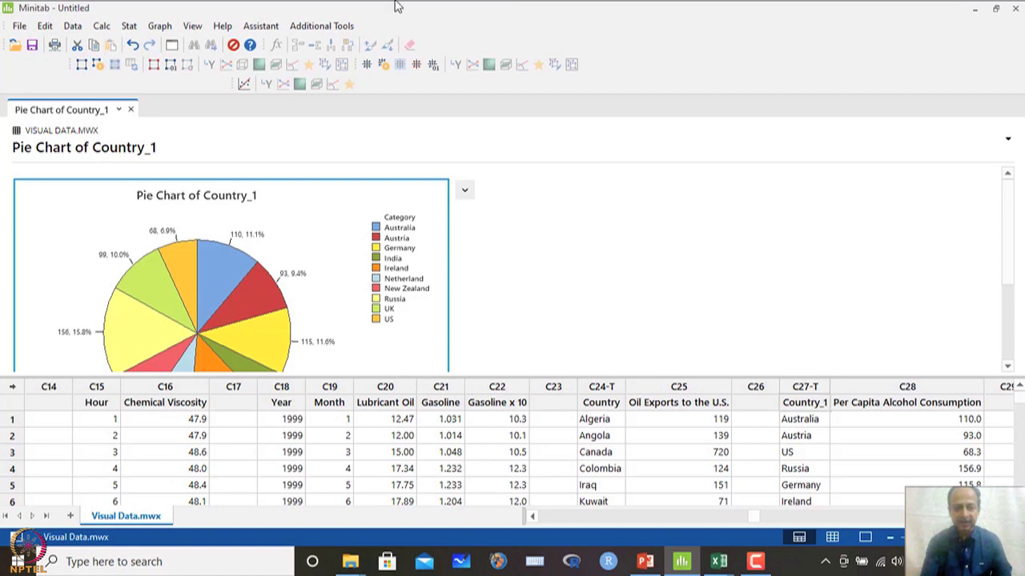
- Start a simple bar chart of counts of unique values with Country as the categorical variable
{"action": "left_click", "coordinate": [631, 418]}
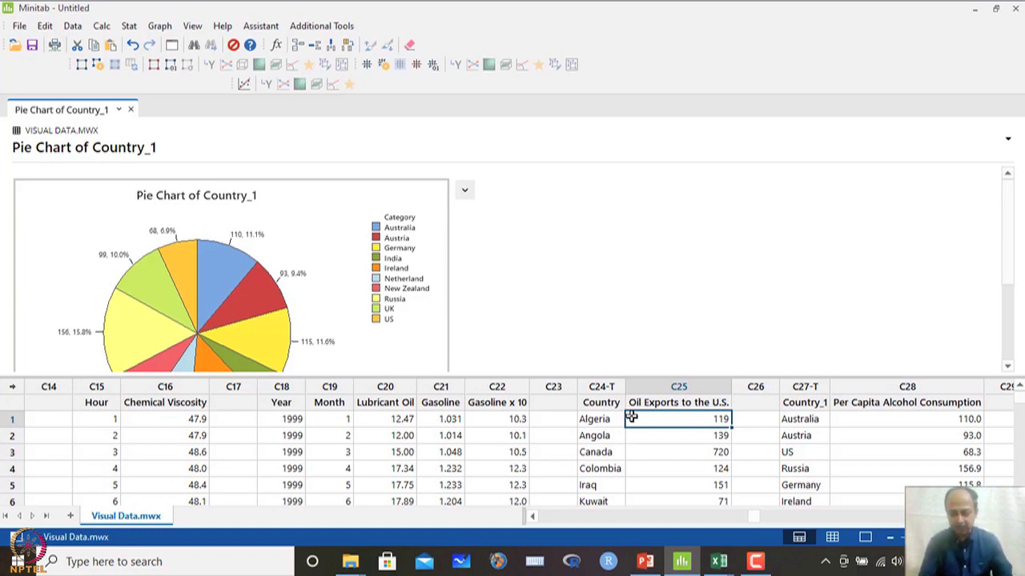
{"action": "left_click", "coordinate": [613, 402]}
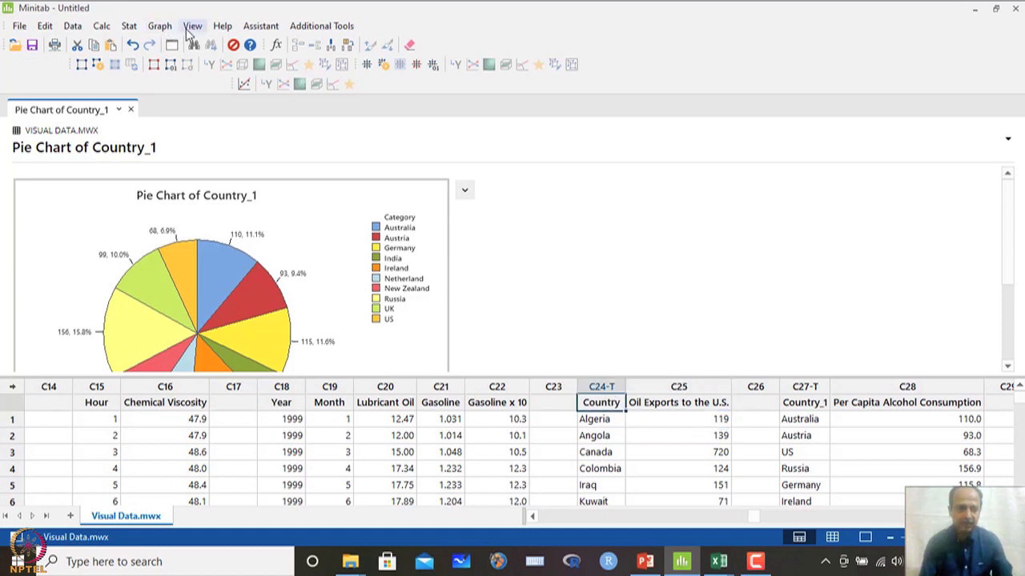
{"action": "left_click", "coordinate": [160, 26]}
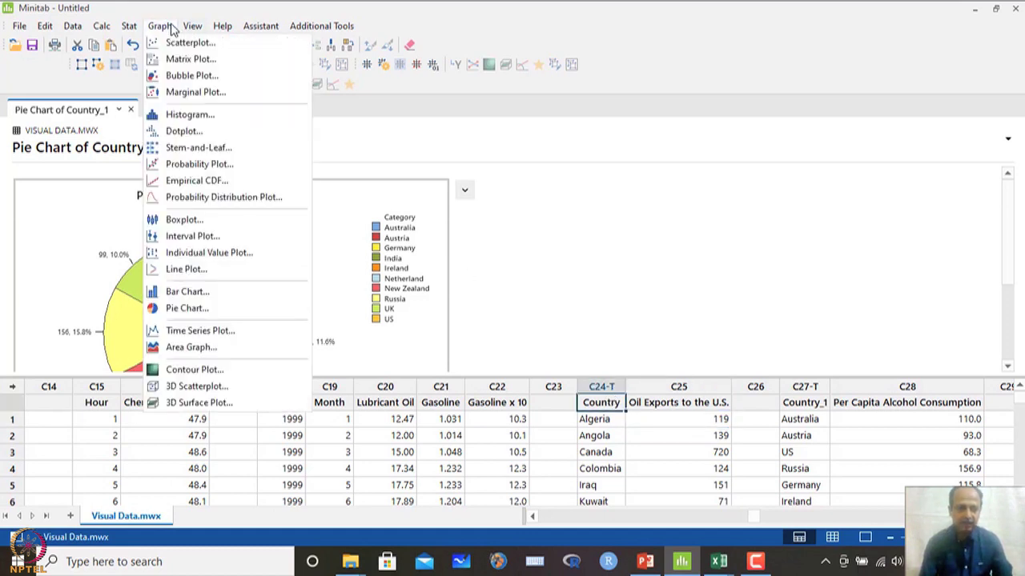
{"action": "left_click", "coordinate": [186, 295]}
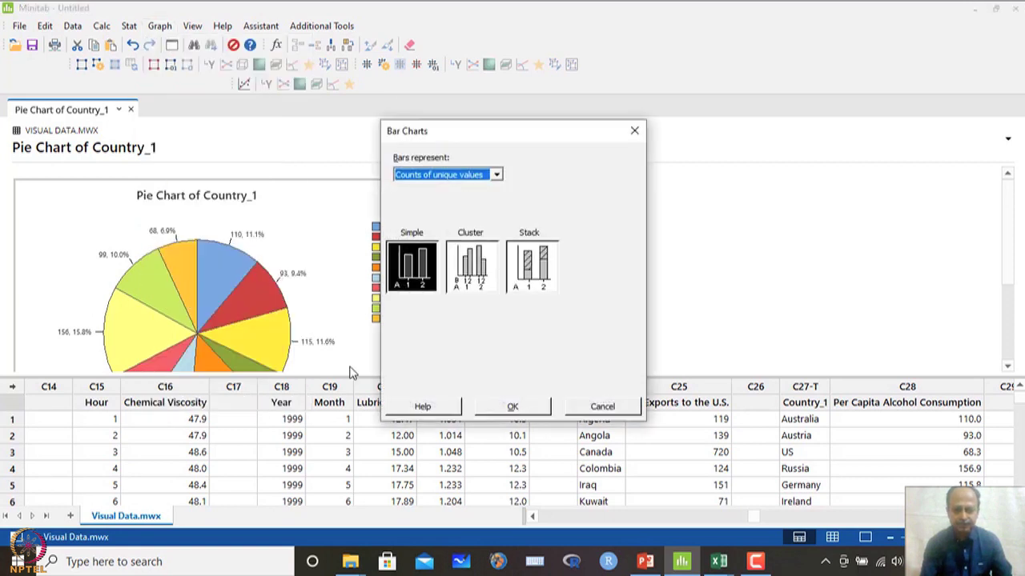
{"action": "left_click", "coordinate": [485, 407]}
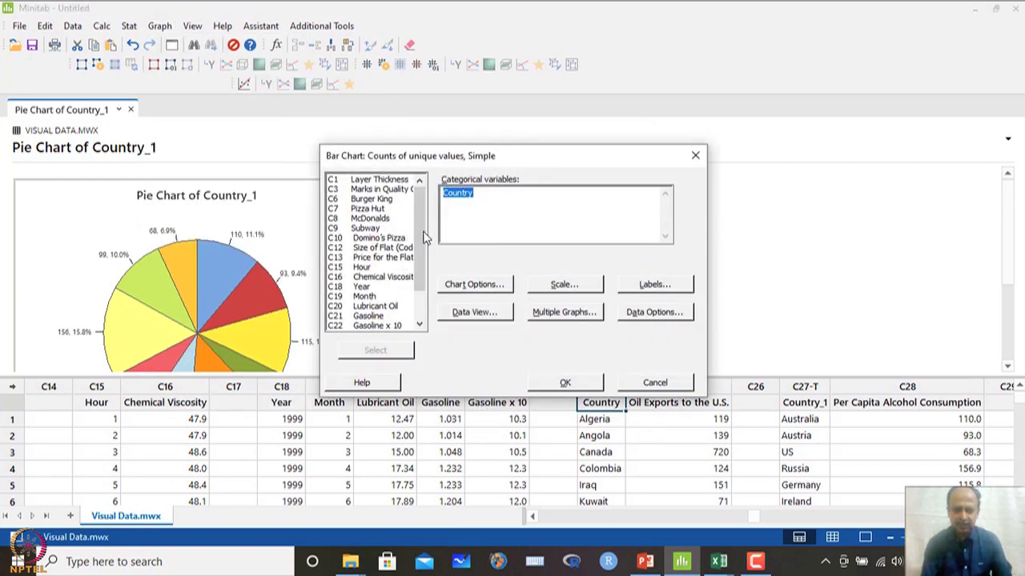
{"action": "scroll", "coordinate": [429, 262], "scroll_direction": "down", "scroll_amount": 2}
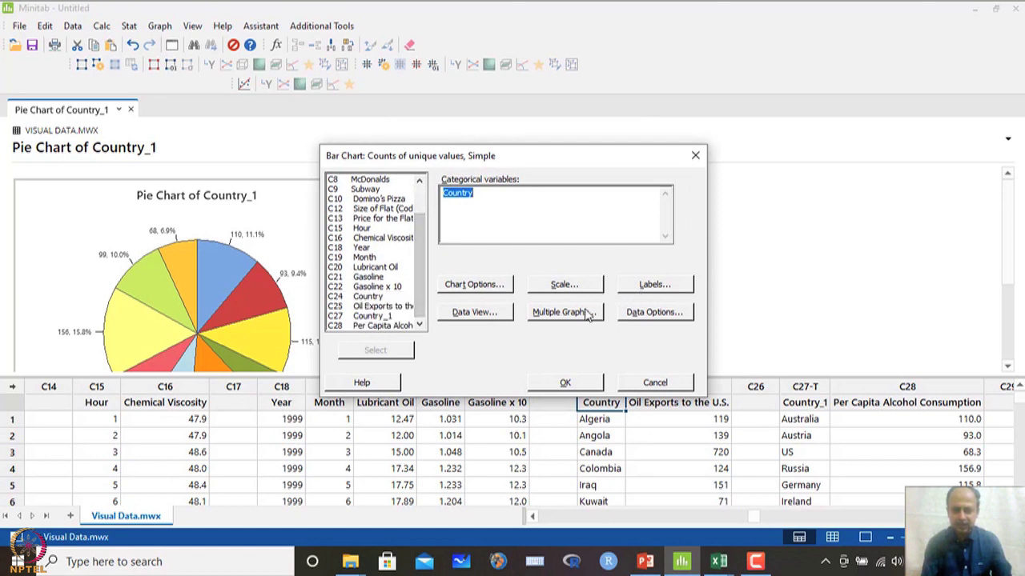
- Generate the bar chart with Oil Exports to the U.S. as the frequency variable and view it enlarged in the graph editor
{"action": "left_click", "coordinate": [637, 314]}
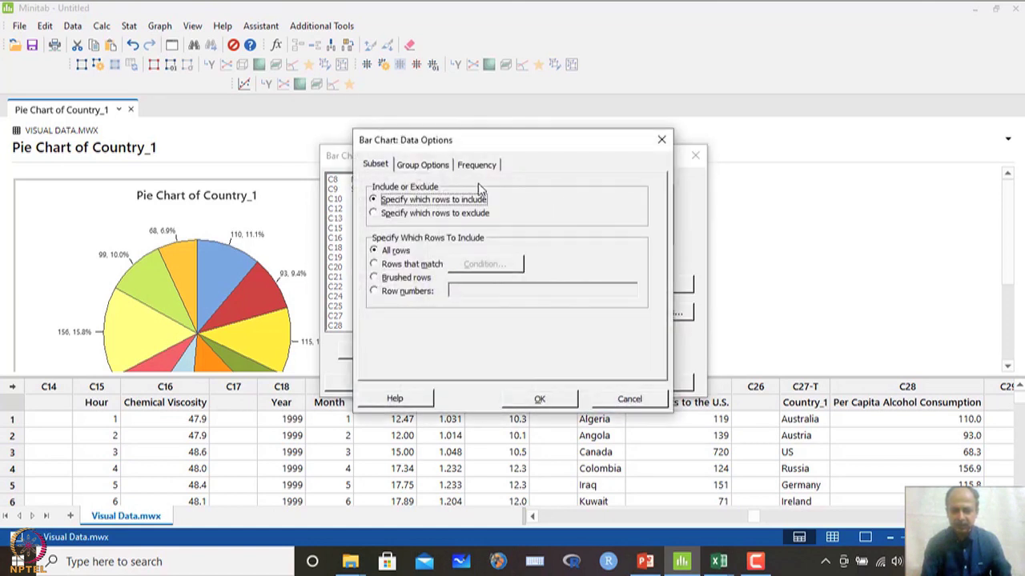
{"action": "left_click", "coordinate": [475, 165]}
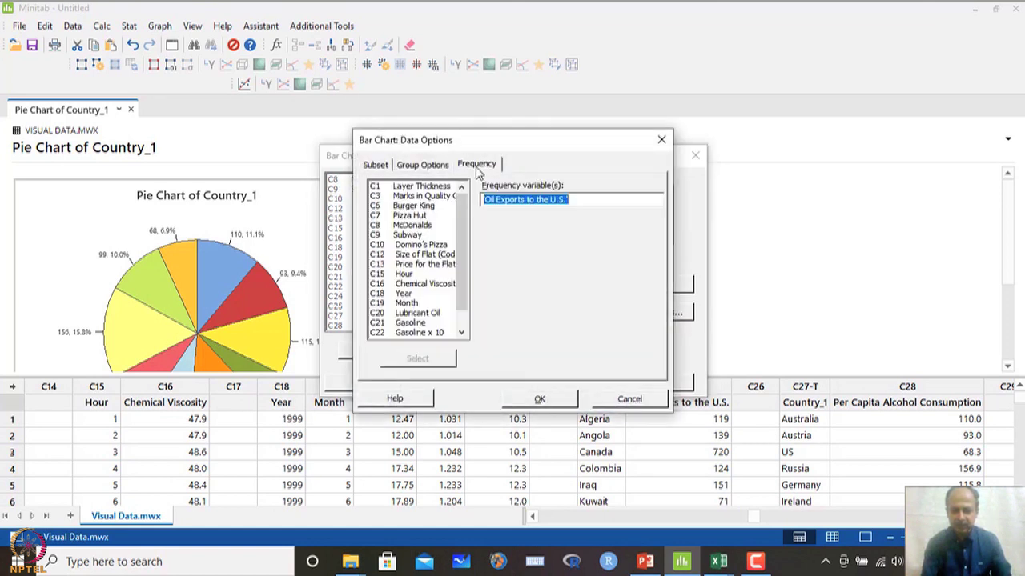
{"action": "left_click", "coordinate": [542, 399]}
{"action": "left_click", "coordinate": [565, 382]}
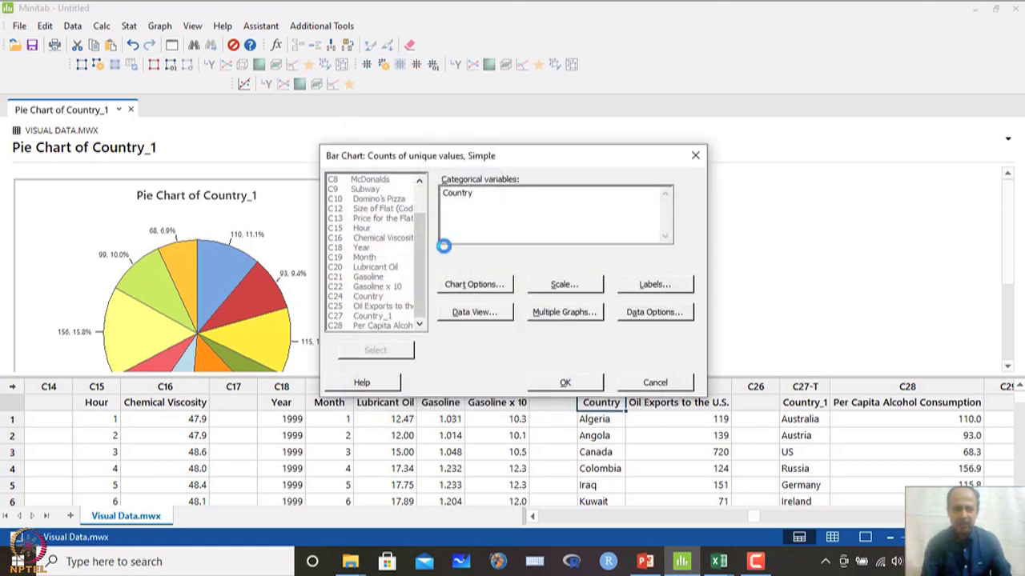
{"action": "double_click", "coordinate": [356, 233]}
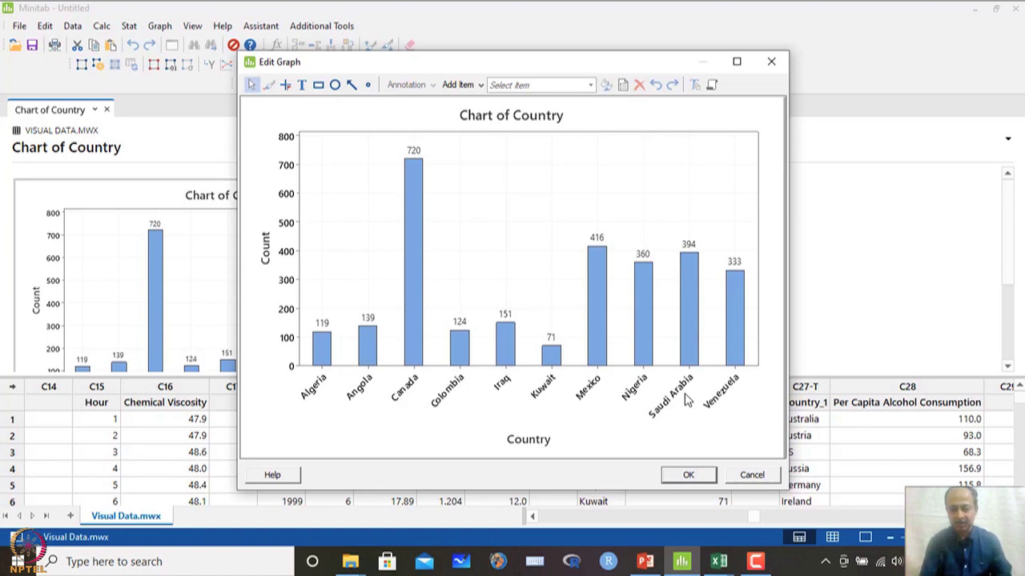
{"action": "left_click", "coordinate": [757, 477]}
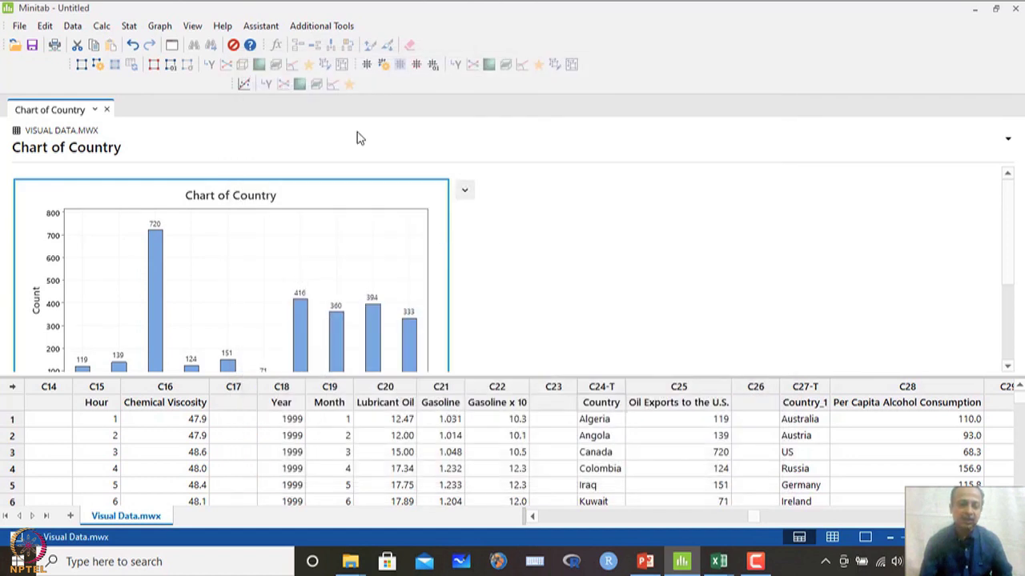
- Start a Pareto chart with Country as the defects or attribute data
{"action": "left_click", "coordinate": [157, 32]}
{"action": "mouse_move", "coordinate": [128, 26]}
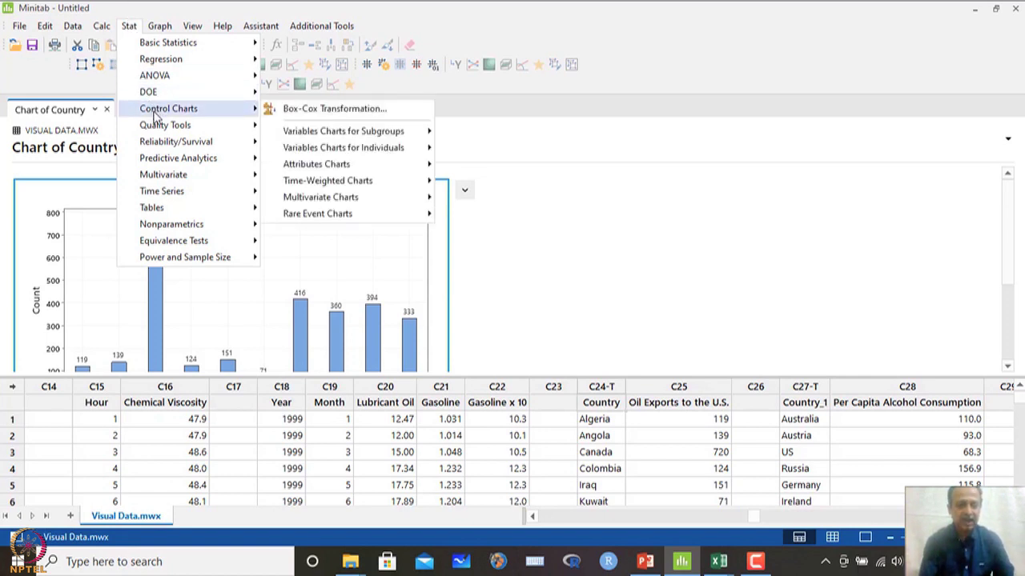
{"action": "mouse_move", "coordinate": [159, 127]}
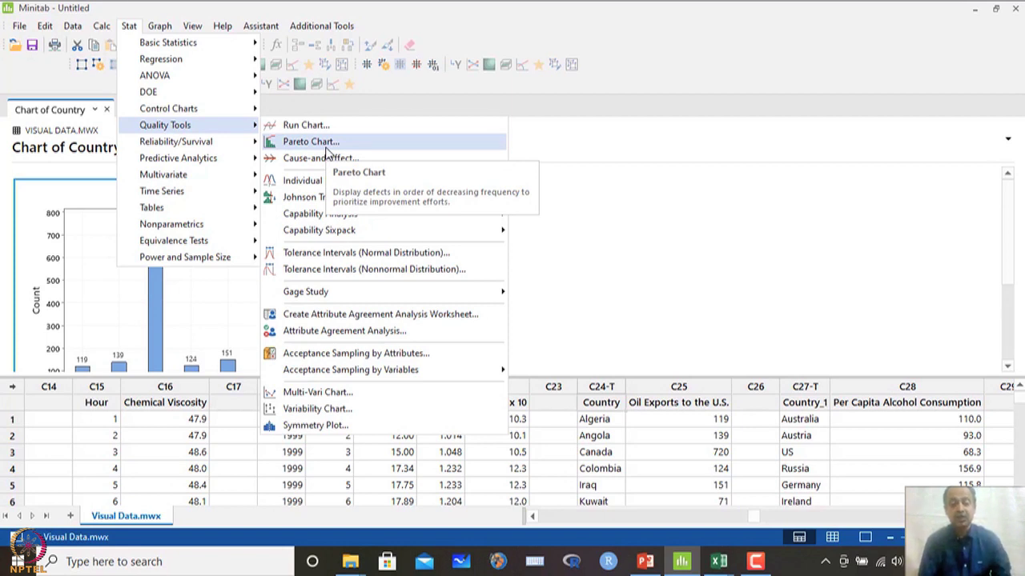
{"action": "left_click", "coordinate": [324, 147]}
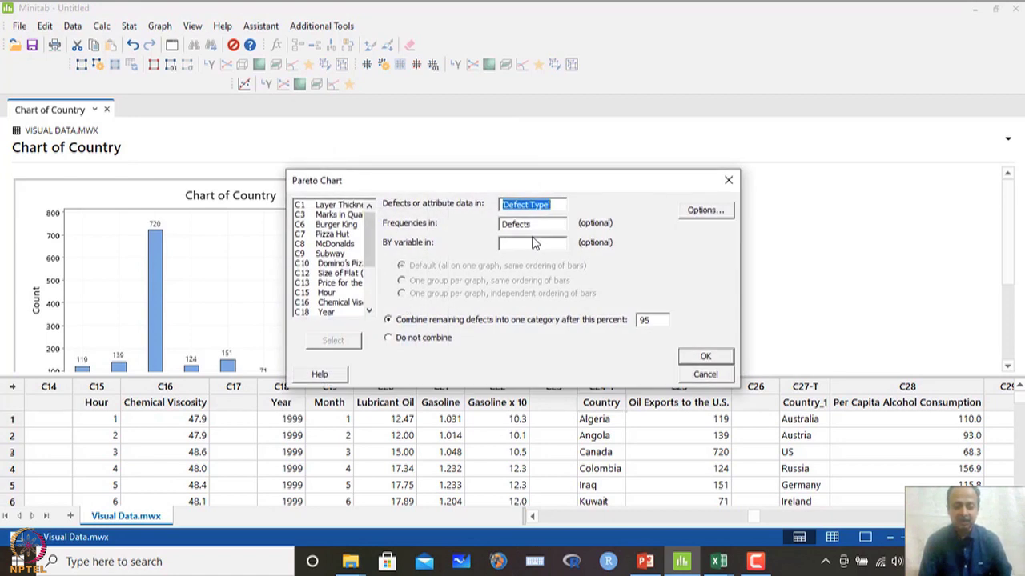
{"action": "left_click_drag", "start_coordinate": [513, 181], "coordinate": [511, 121]}
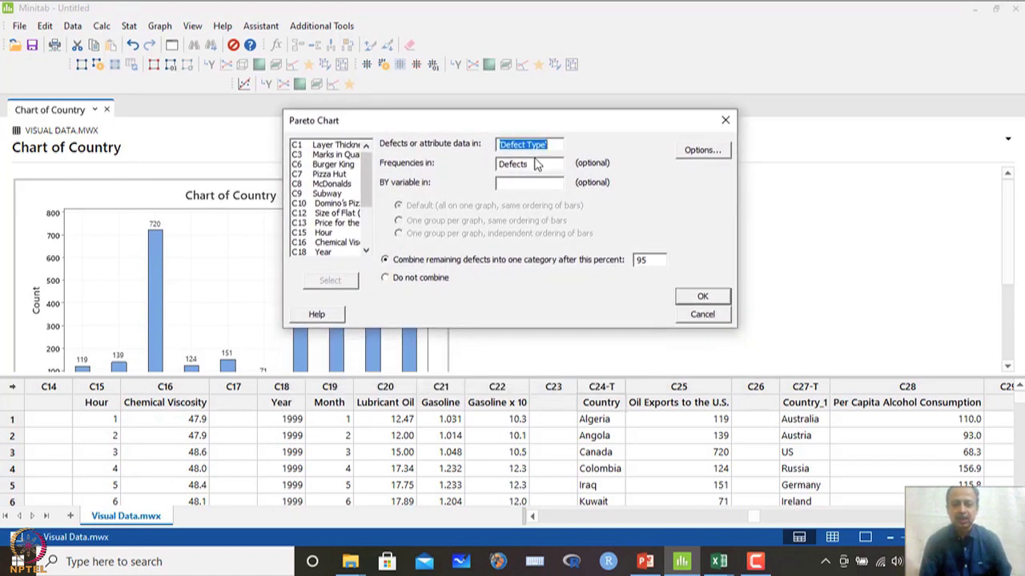
{"action": "key", "text": "Delete"}
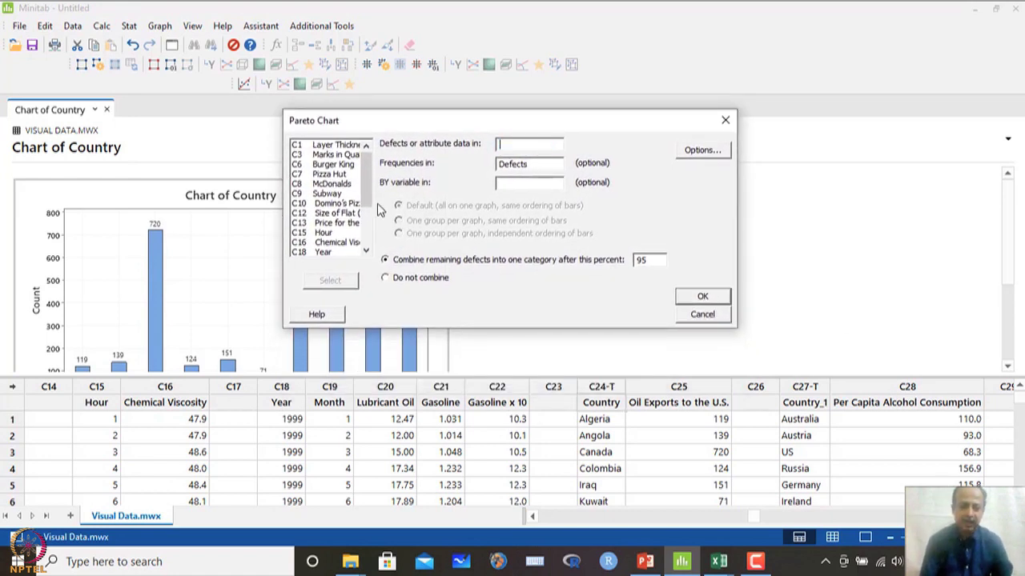
{"action": "scroll", "coordinate": [367, 191], "scroll_direction": "down", "scroll_amount": 3}
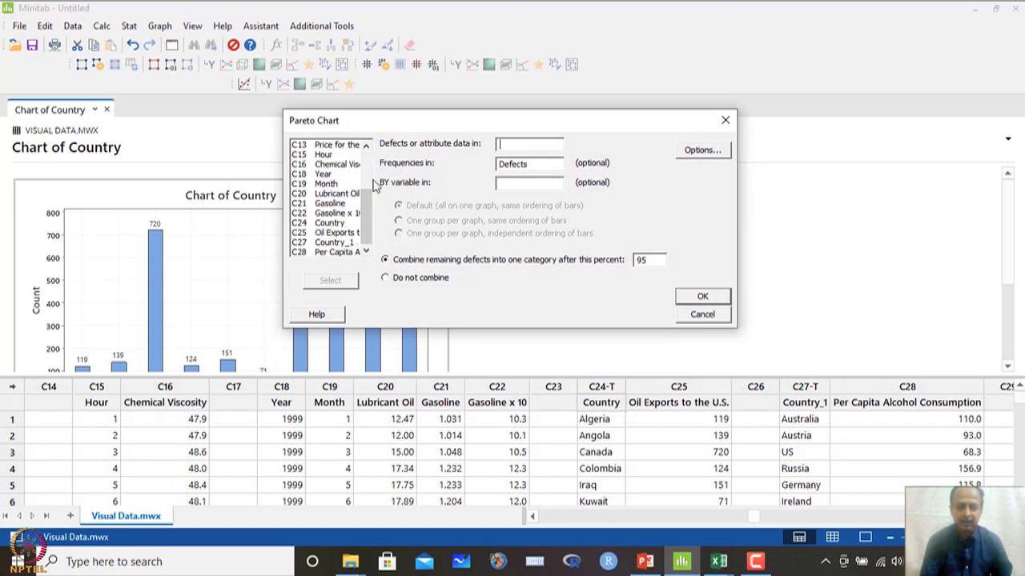
{"action": "double_click", "coordinate": [329, 222]}
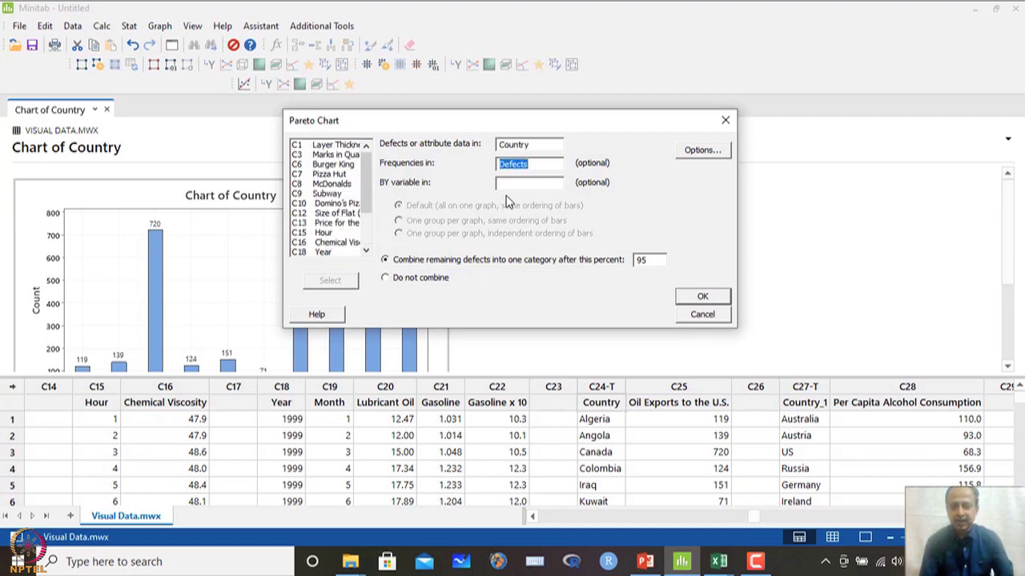
- Set Oil Exports to the U.S. as the frequencies and generate the Pareto chart with the default options
{"action": "key", "text": "BackSpace"}
{"action": "scroll", "coordinate": [364, 240], "scroll_direction": "down", "scroll_amount": 2}
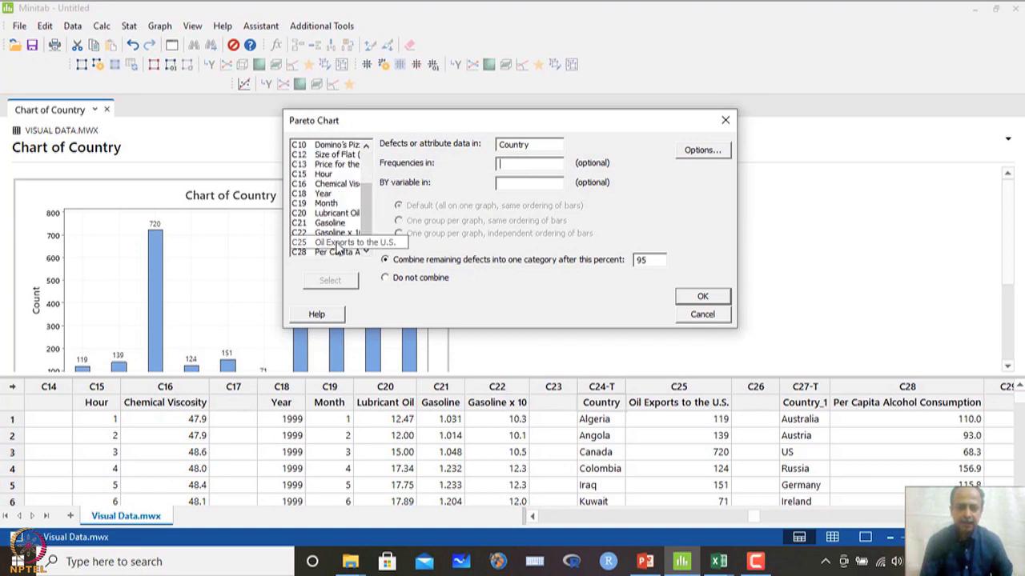
{"action": "double_click", "coordinate": [336, 244]}
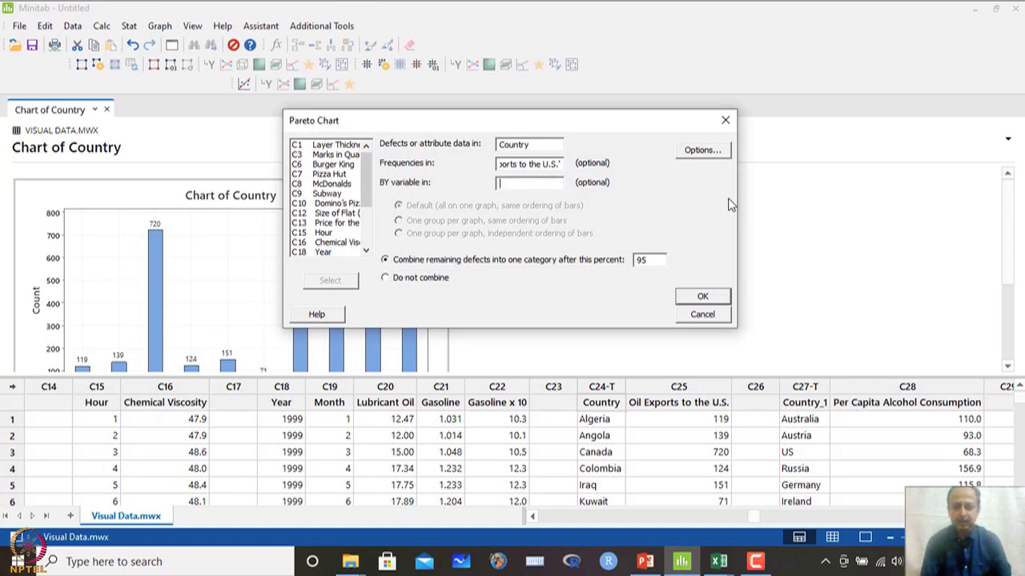
{"action": "left_click", "coordinate": [700, 150]}
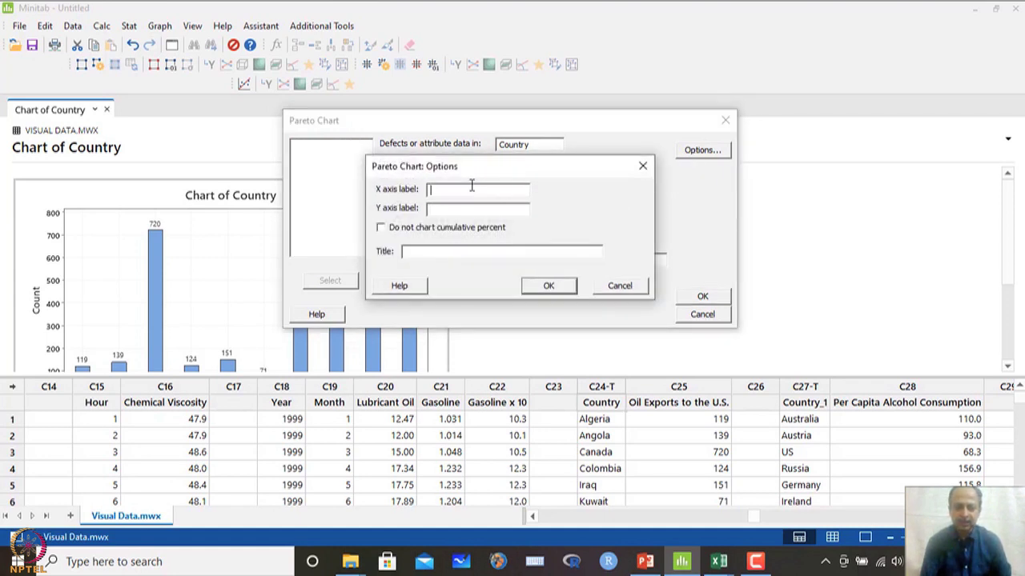
{"action": "left_click", "coordinate": [560, 287]}
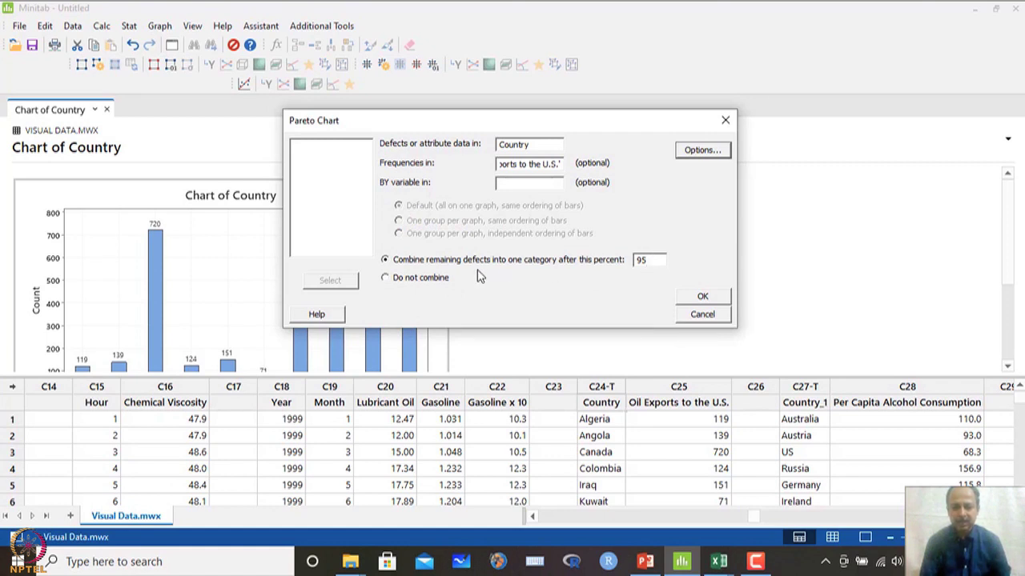
{"action": "left_click", "coordinate": [704, 297]}
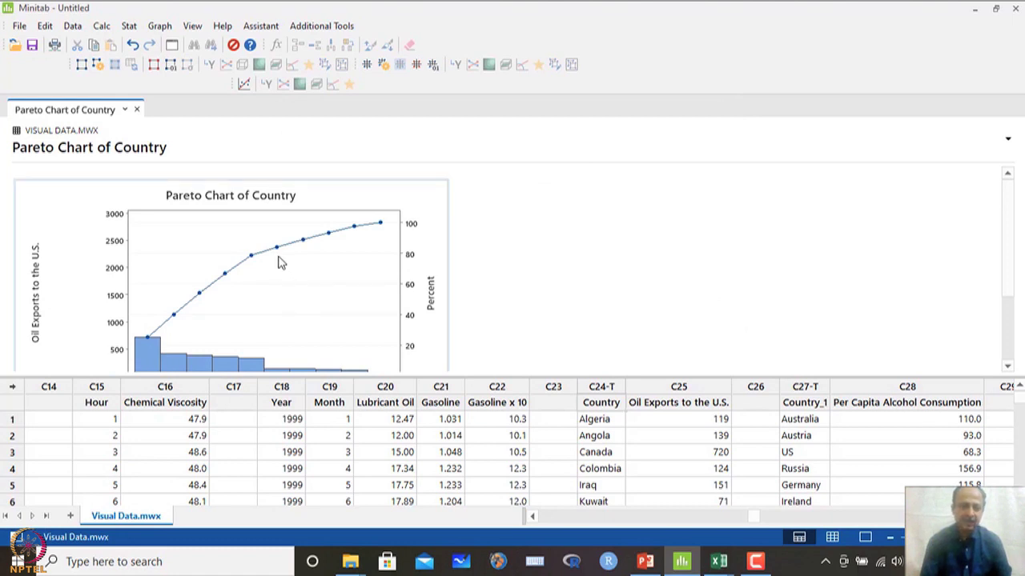
- Open the Pareto chart of Country in the graph editor, check the Canada bar, and view the chart at full screen
{"action": "double_click", "coordinate": [320, 248]}
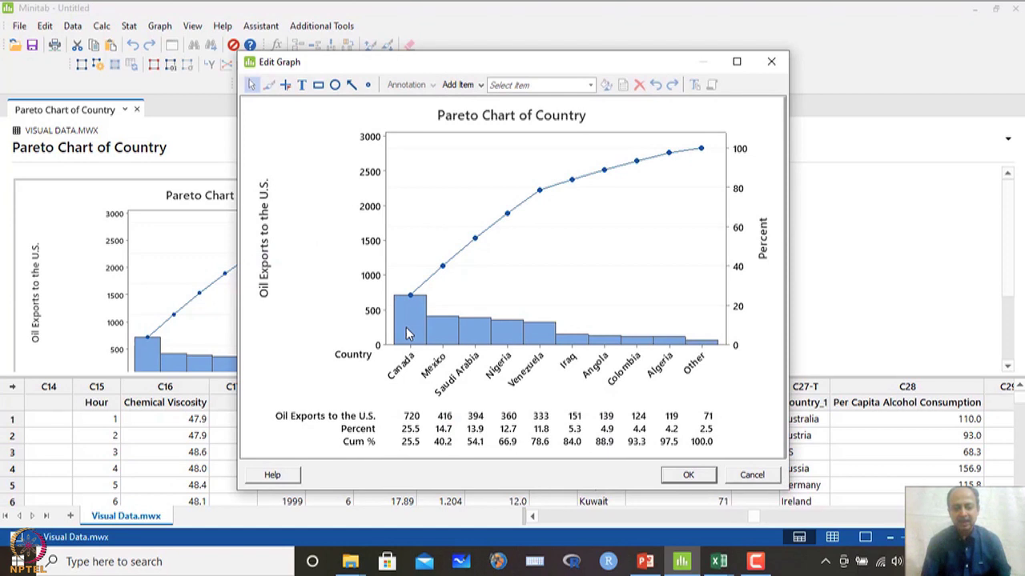
{"action": "mouse_move", "coordinate": [406, 330]}
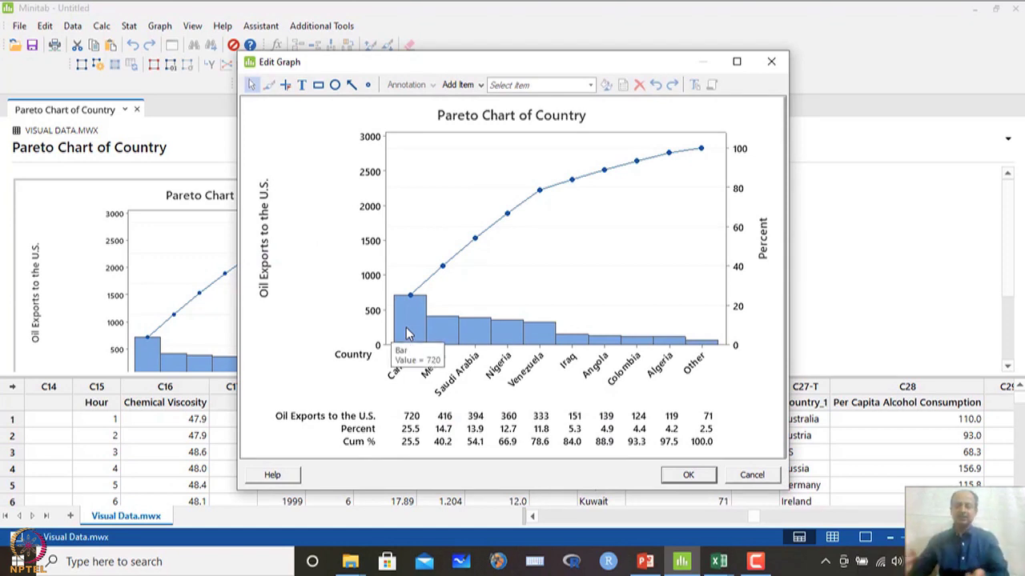
{"action": "left_click", "coordinate": [736, 61]}
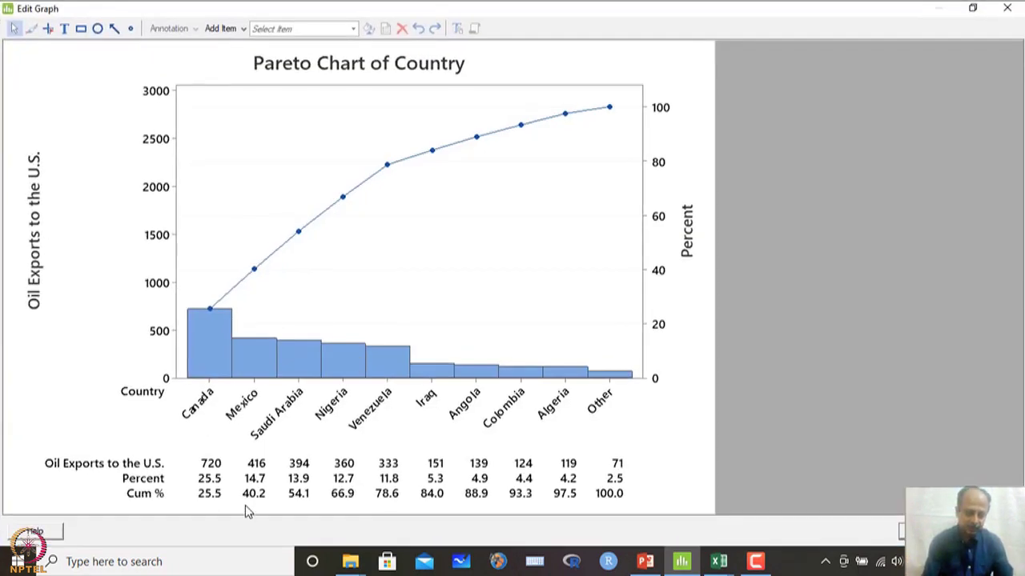